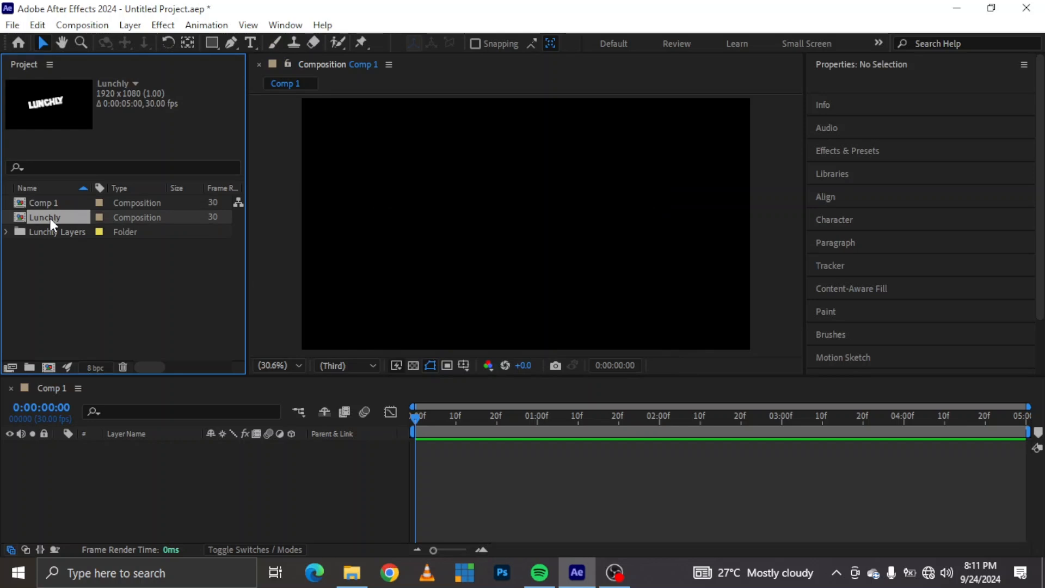
Copy all layers from the Lunchly composition and paste them into Comp 1
double_click(43, 217)
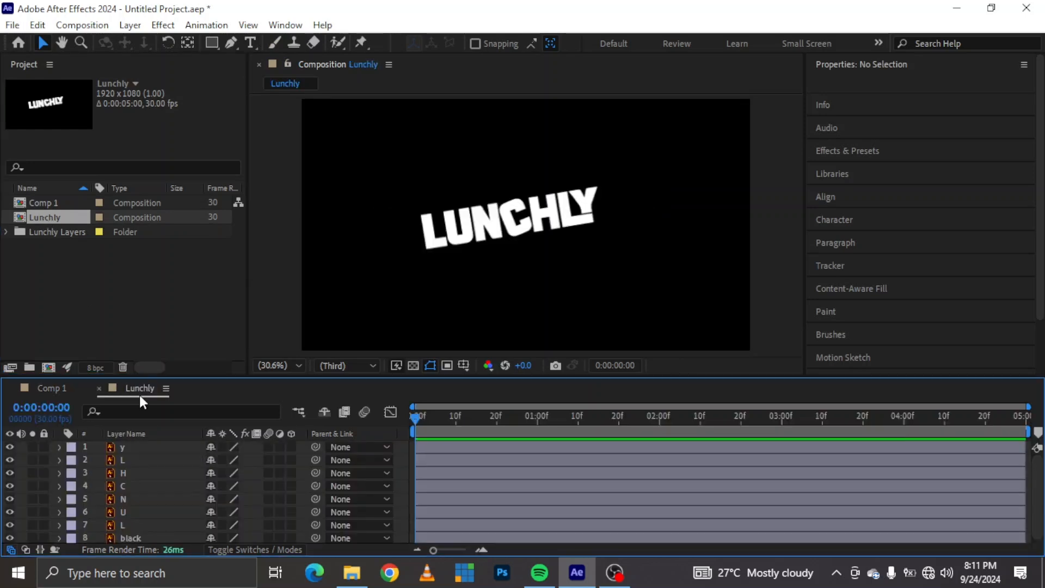
key(ctrl+a)
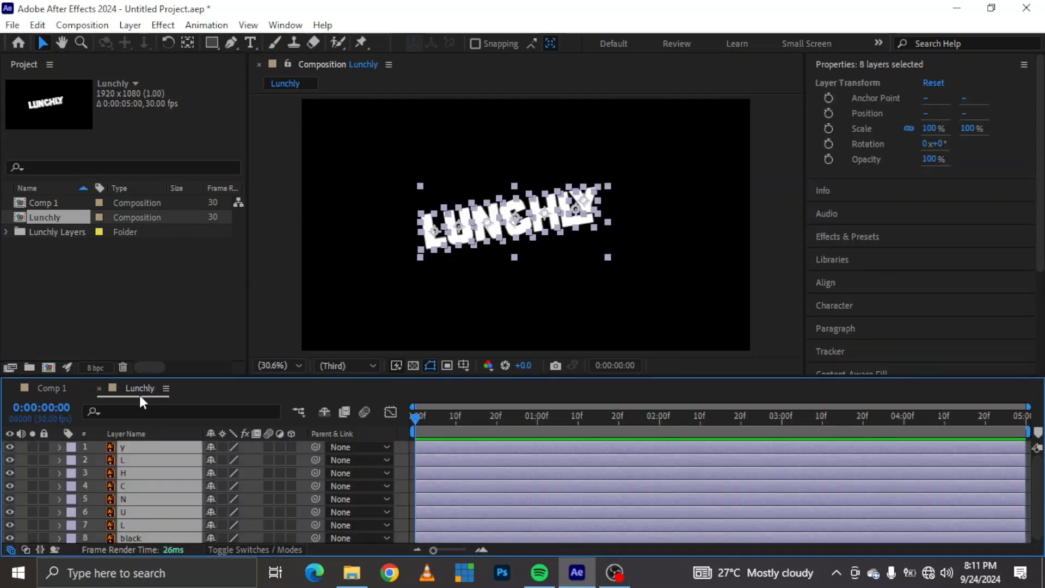
click(56, 386)
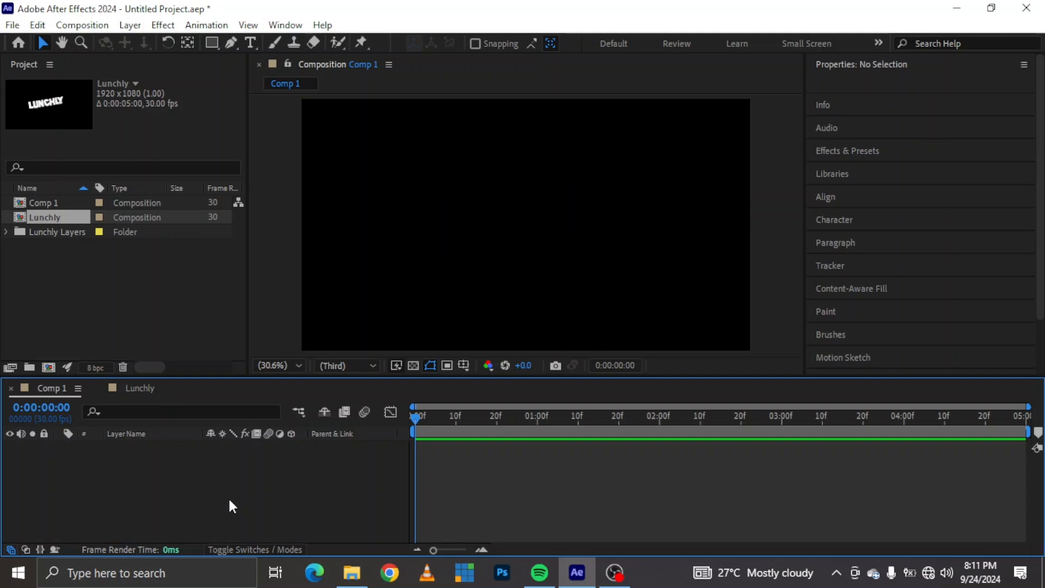
key(ctrl+v)
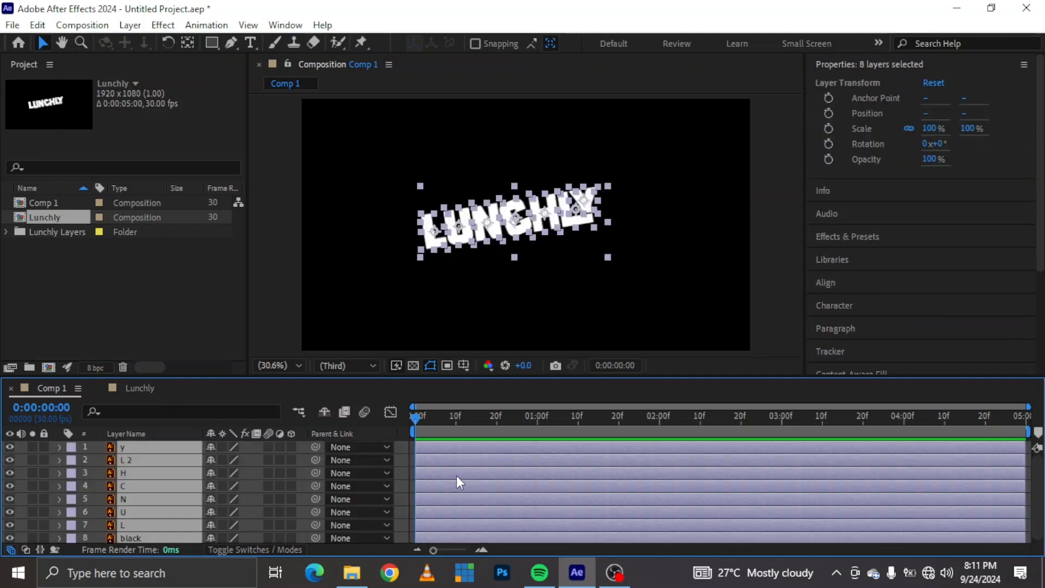
key(F2)
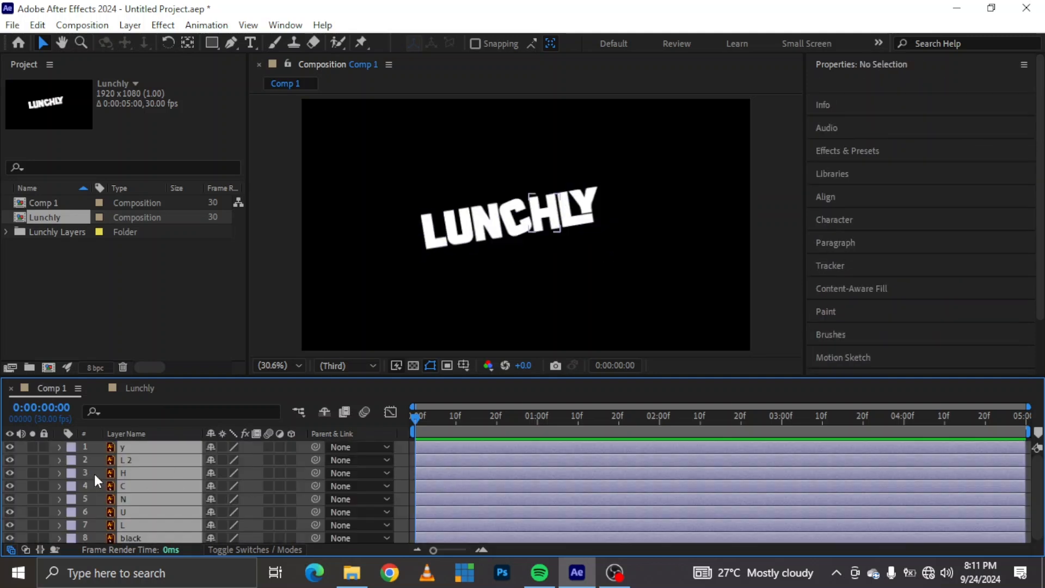
Bring the Homepage_Life_Of_The_Lunchroom banner image from the resource folder into Comp 1 as the top layer
click(353, 576)
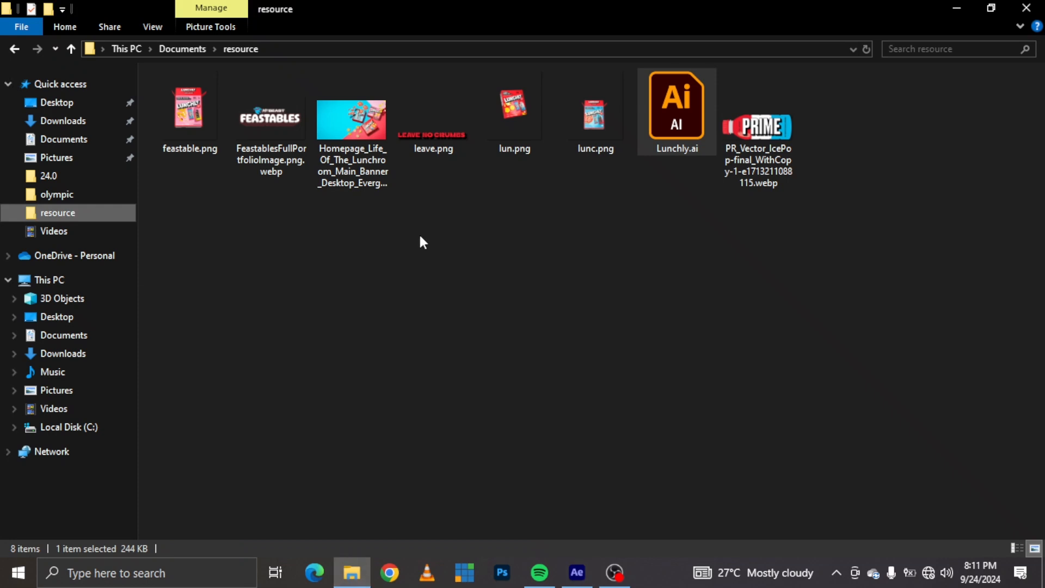
drag(352, 122, 119, 456)
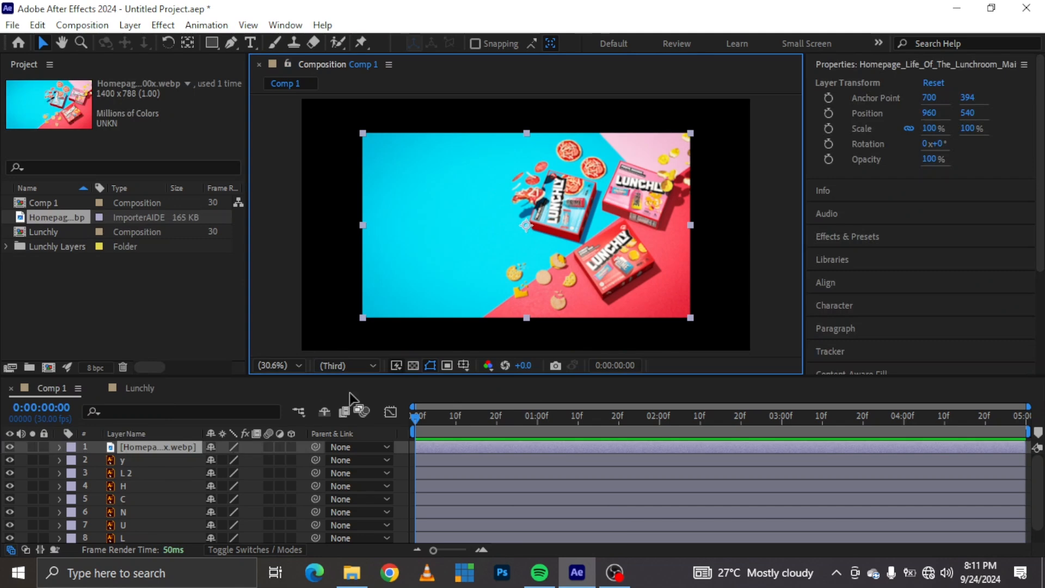
Create a 1920 x 1080 cyan solid with its colour sampled from the banner image and place it below that image
key(ctrl+y)
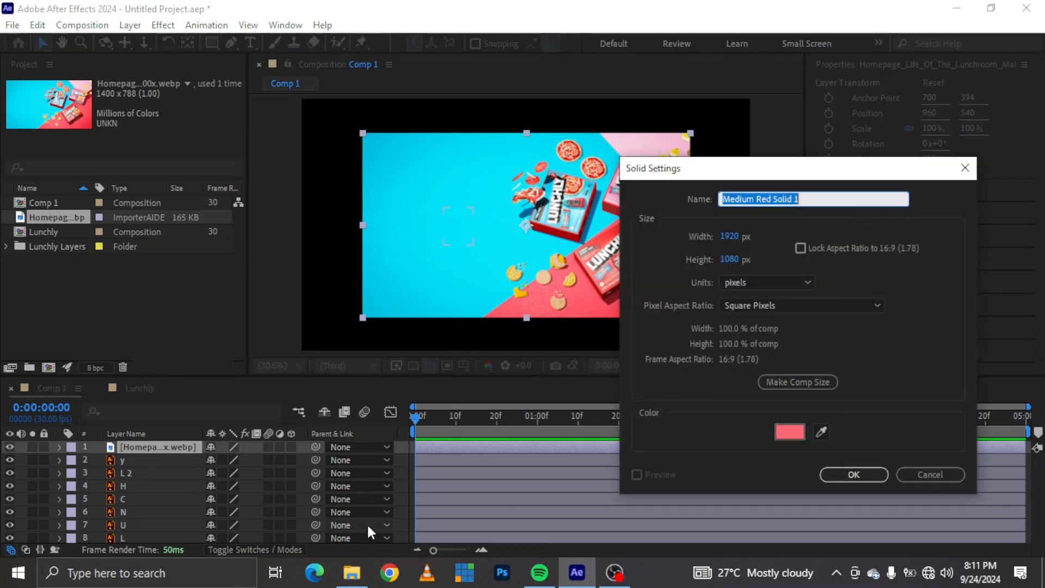
click(821, 432)
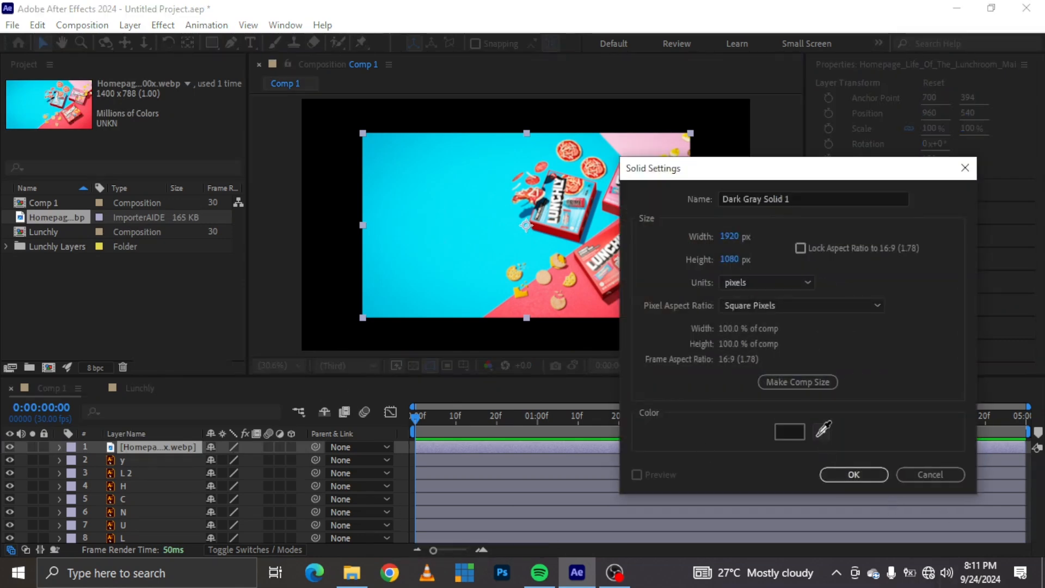
click(498, 235)
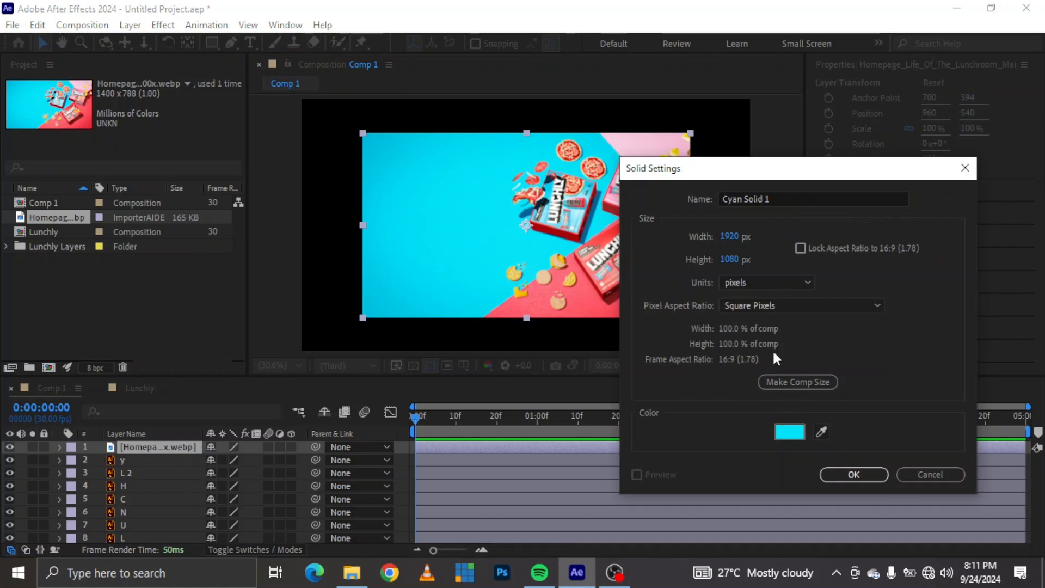
click(854, 474)
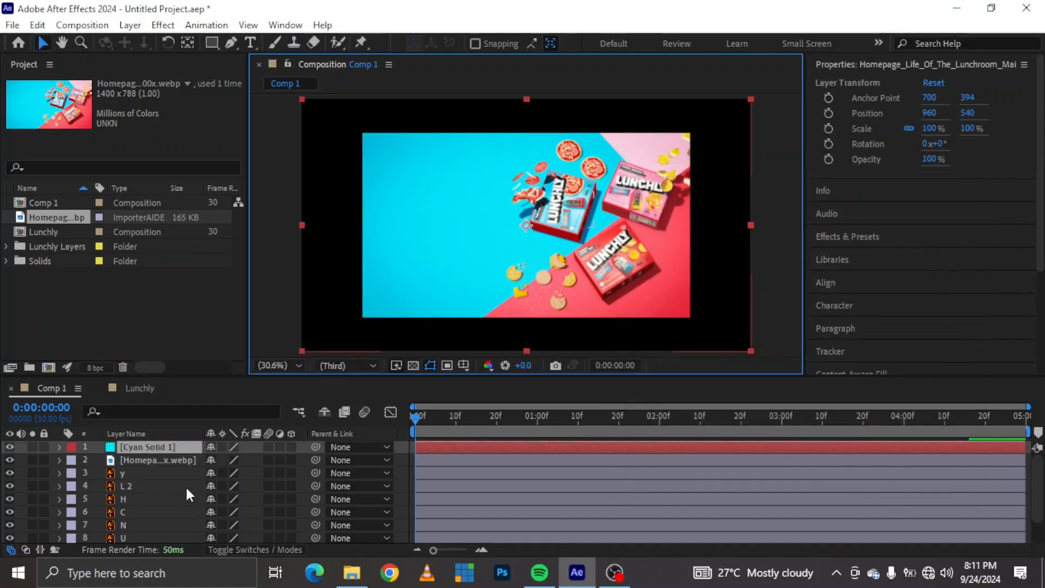
drag(162, 445, 159, 461)
Create a 1920 x 1080 medium red solid with its colour sampled from the banner image's red area
click(165, 448)
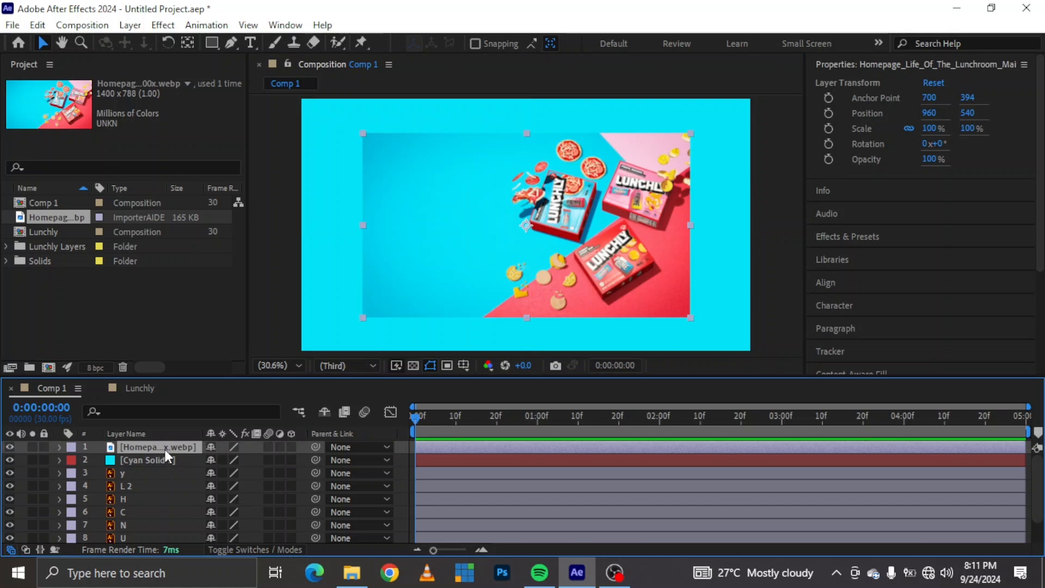
key(ctrl+y)
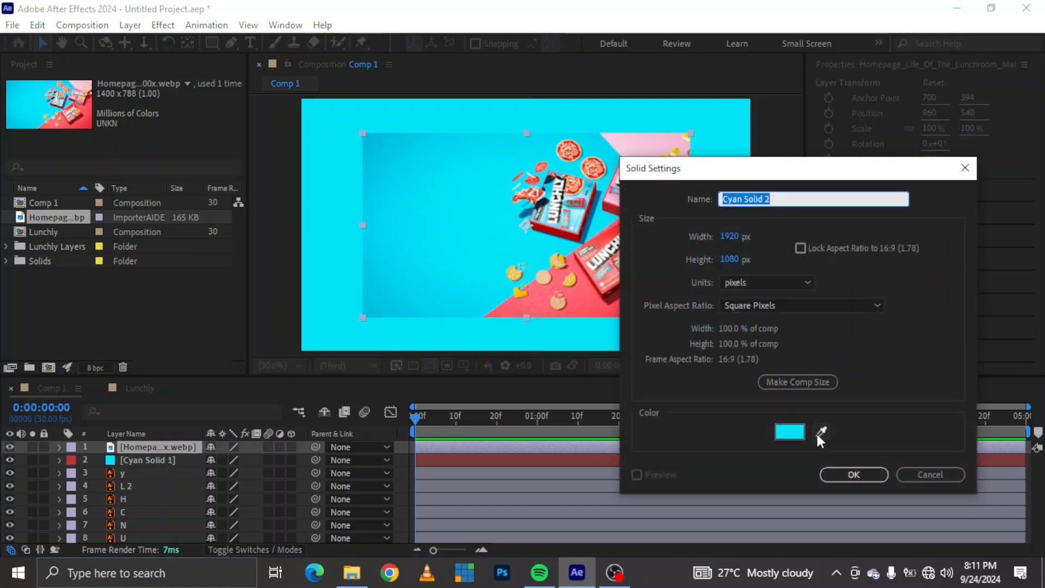
click(819, 433)
click(571, 268)
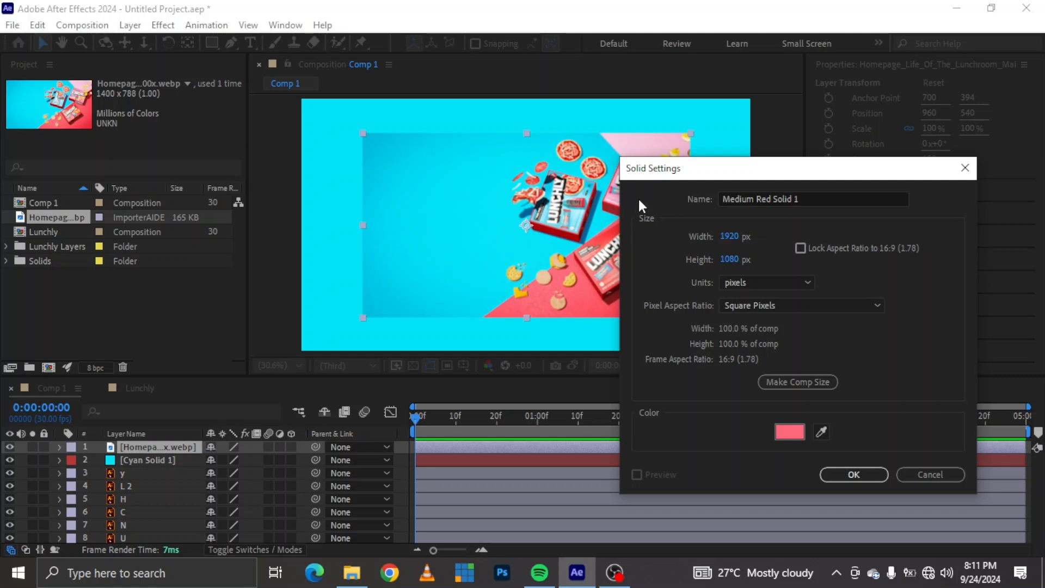
click(846, 474)
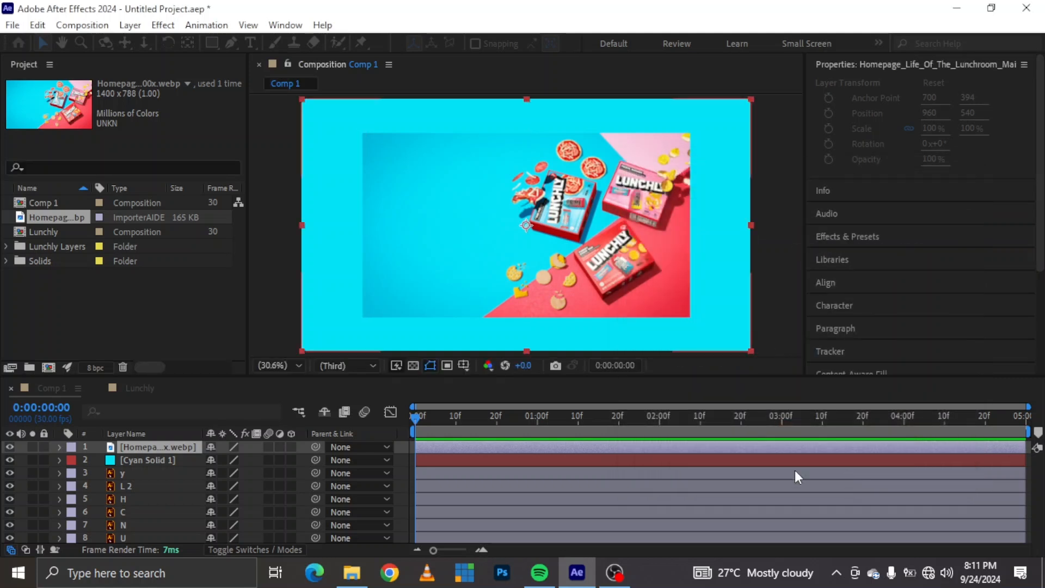
Delete the banner image layer and move both solids beneath the black layer, with medium red above cyan
click(145, 460)
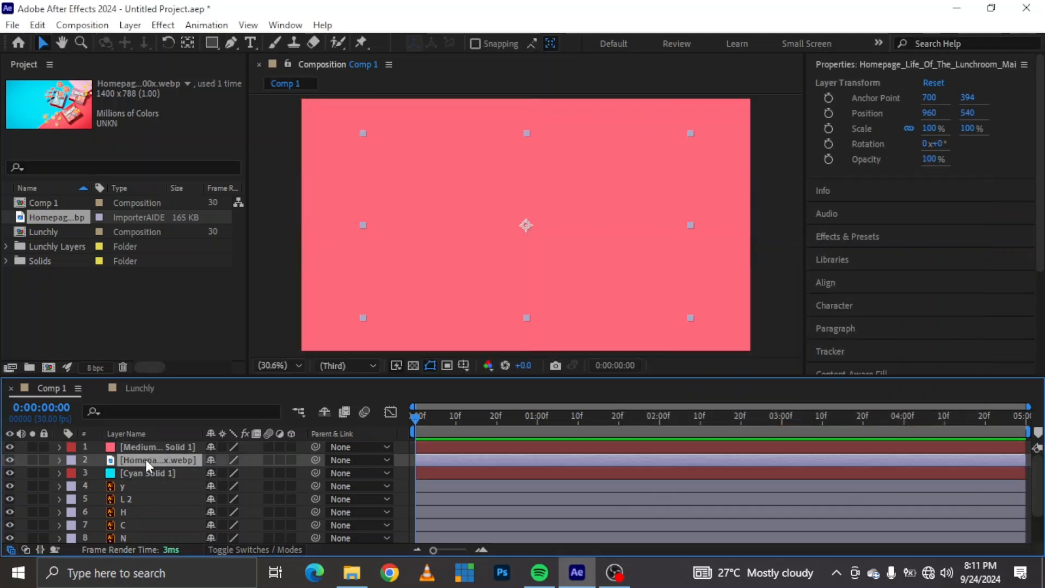
key(Delete)
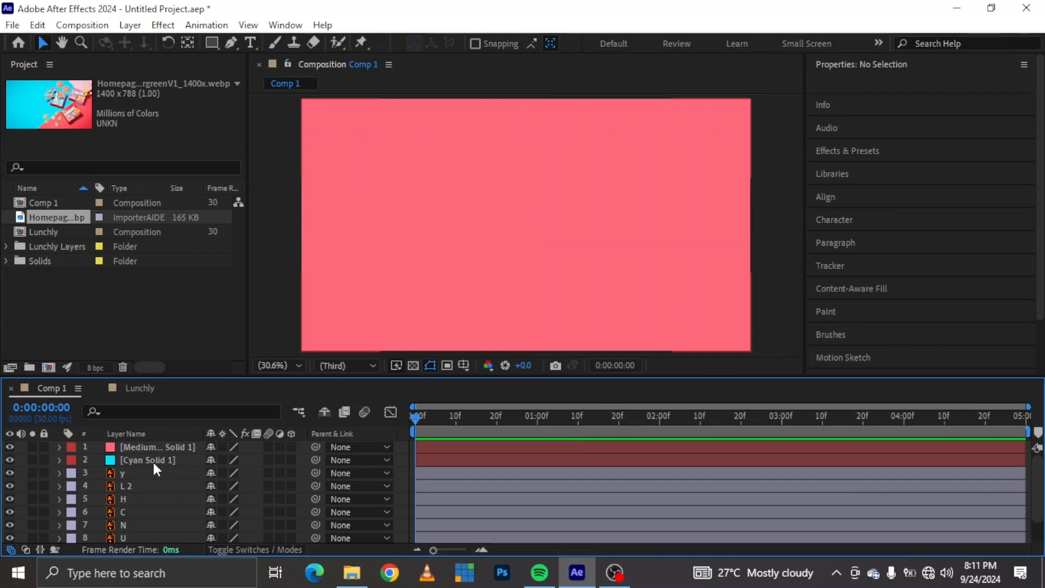
click(152, 459)
shift+click(154, 447)
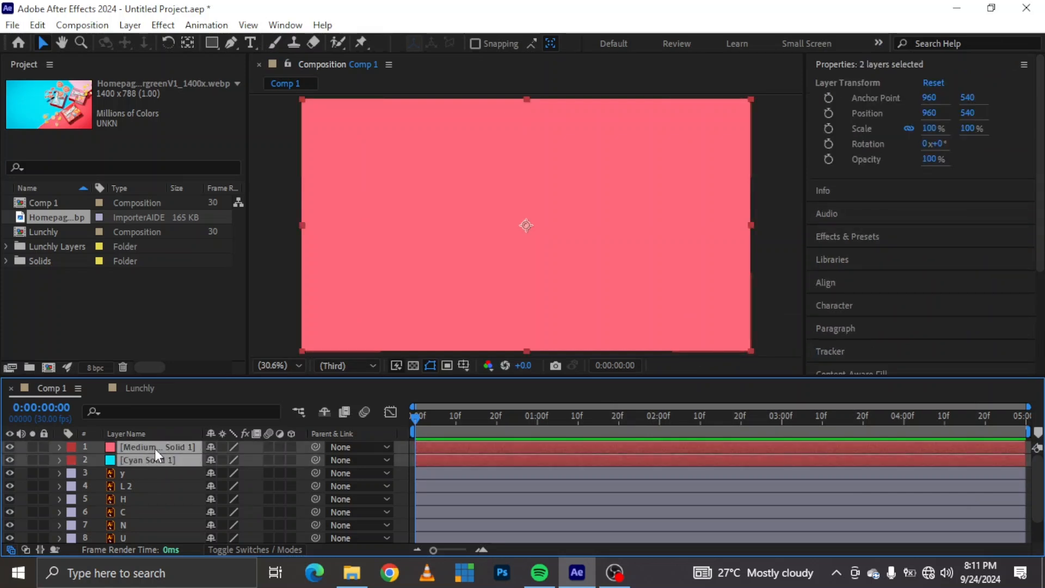
drag(146, 459, 131, 536)
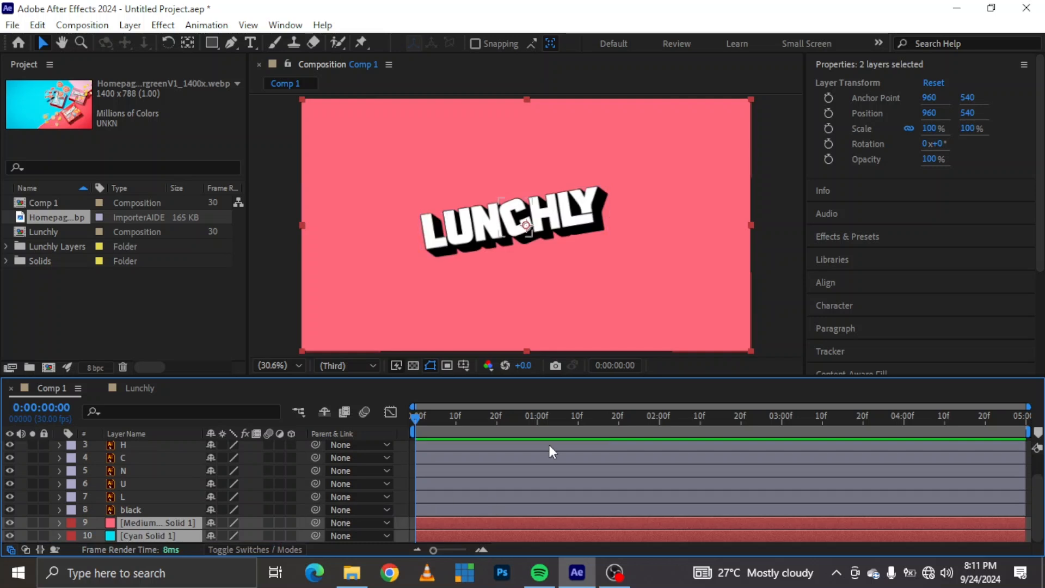
Shift the medium red solid in time so that it starts at 0:00:01:00
click(536, 413)
click(492, 517)
drag(488, 518, 609, 518)
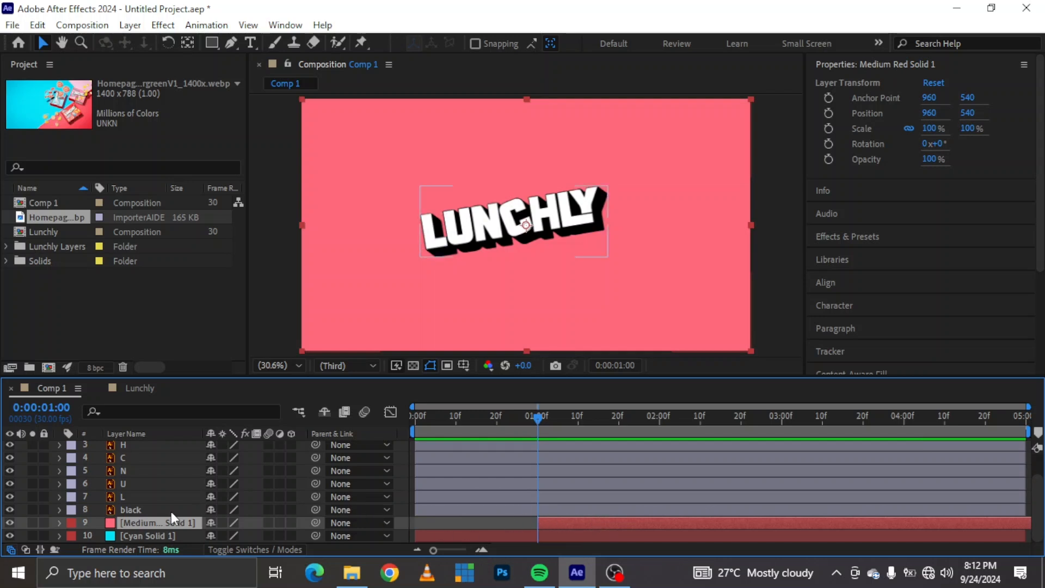
Add Position keyframes to all seven white letter layers at frame 20
click(122, 495)
scroll(123, 494, up, 2)
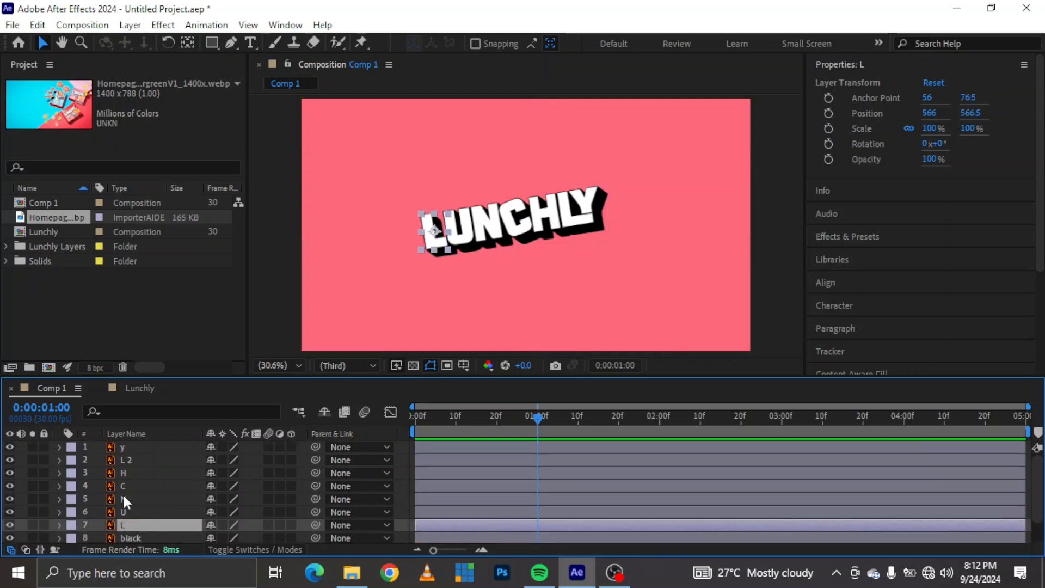
shift+click(126, 447)
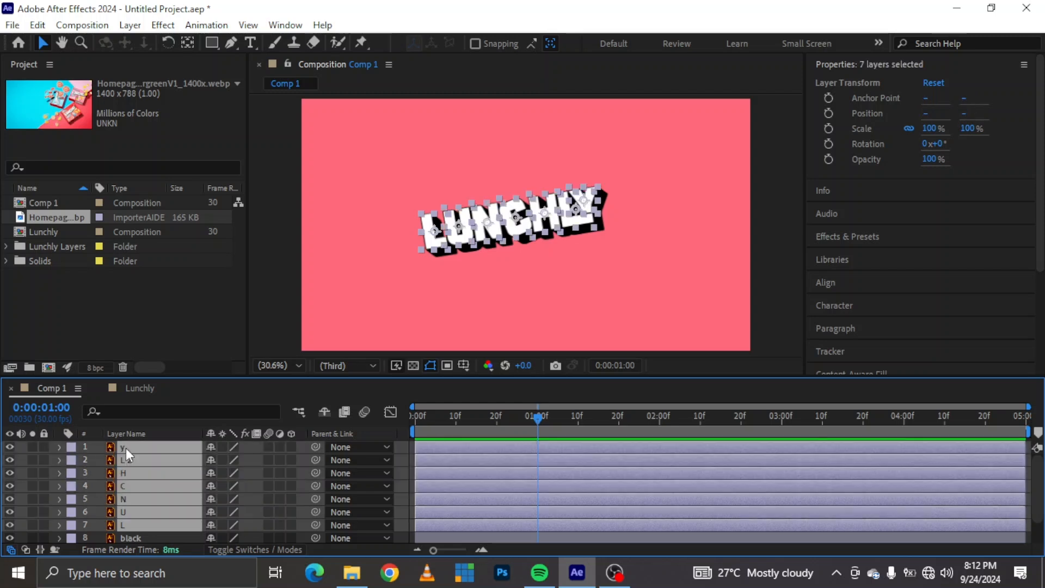
key(p)
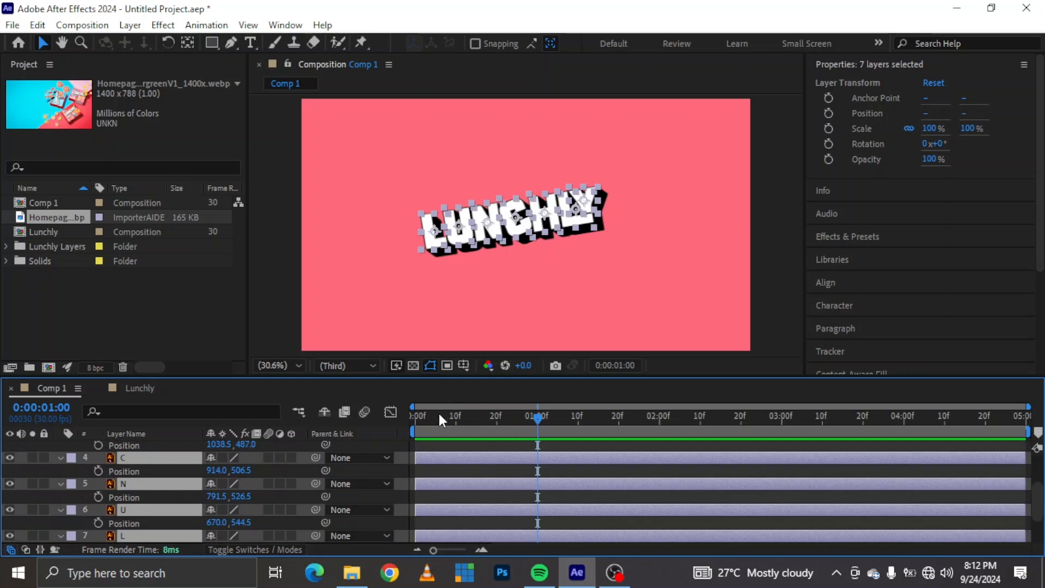
drag(433, 417, 404, 412)
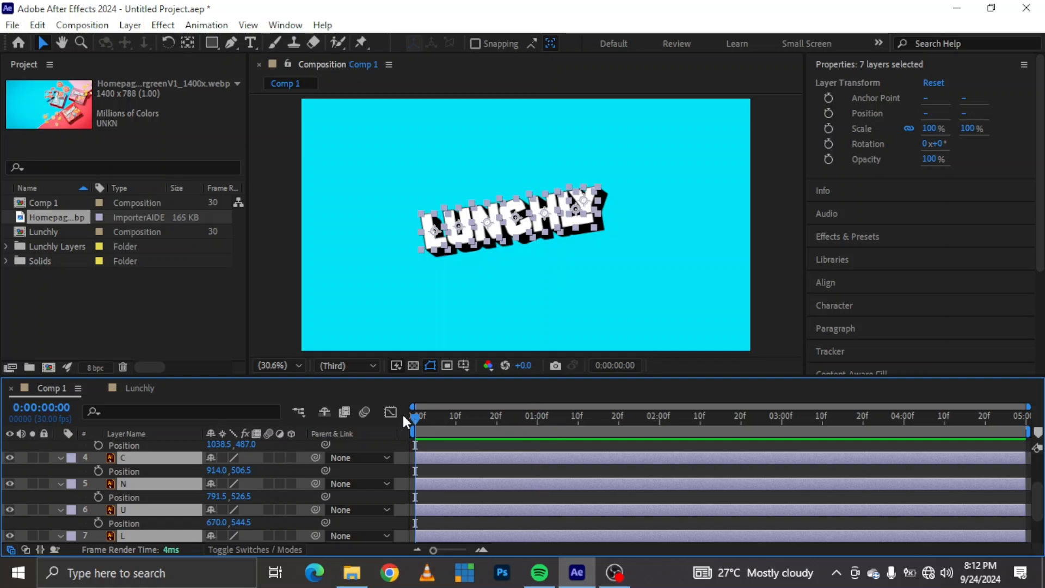
key(shift+Page_Down)
key(shift+Page_Down)
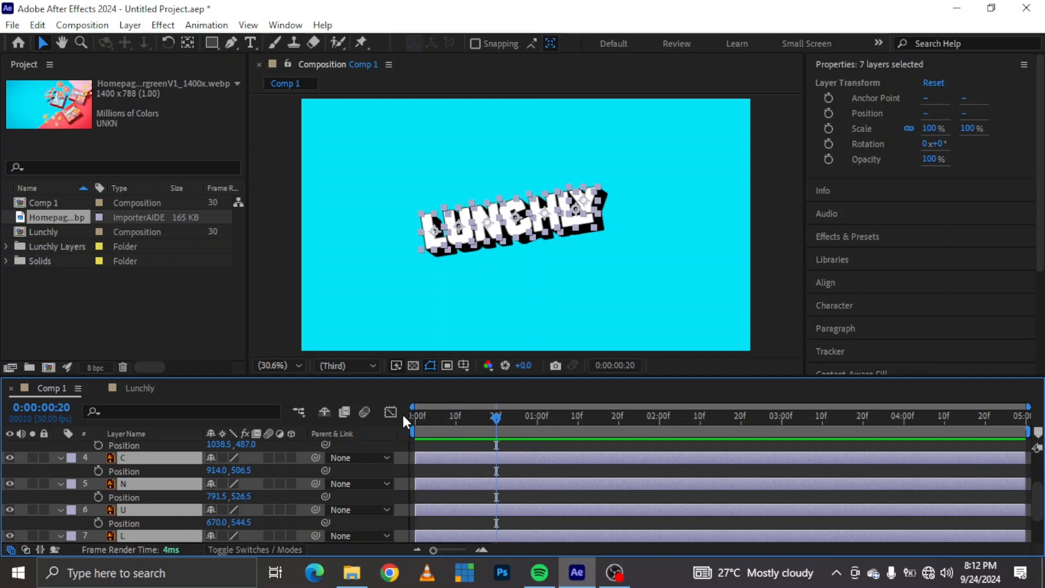
click(98, 445)
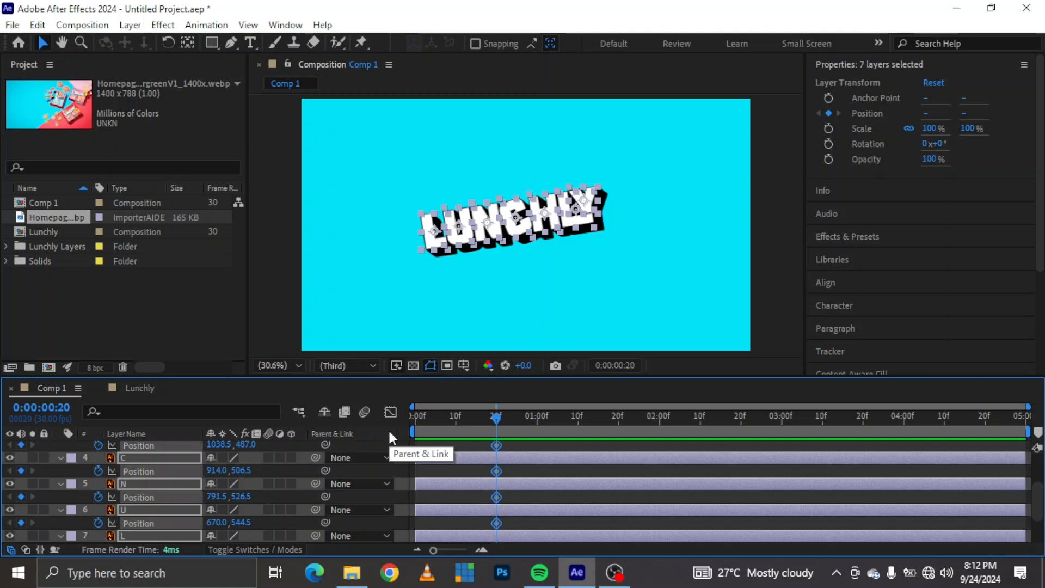
At frame 14, keyframe all seven letters shifted upward together, with the H at Y 423
mouse_move(496, 423)
mouse_down()
mouse_move(465, 424)
mouse_move(494, 423)
mouse_up()
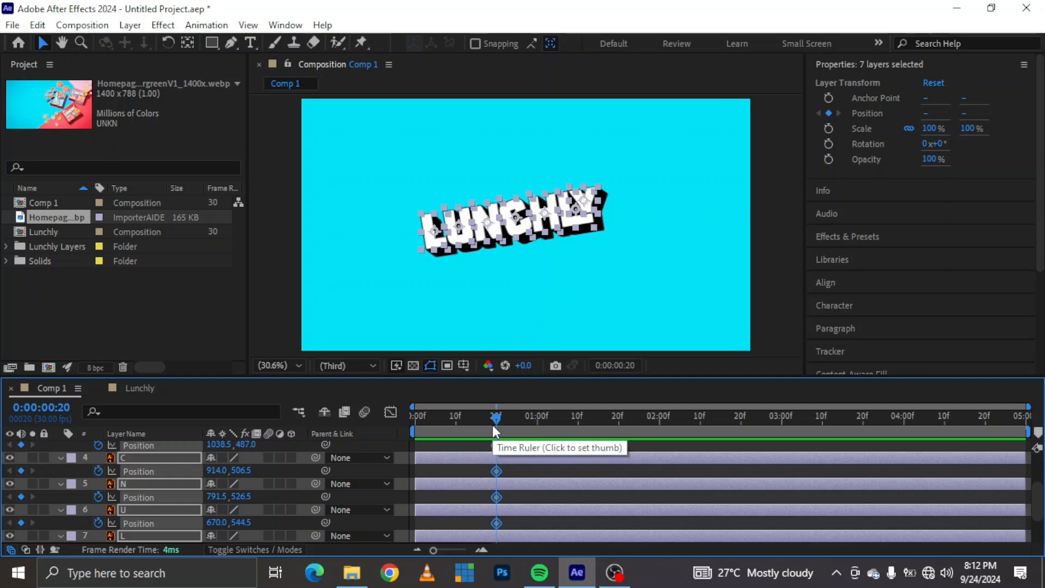
click(491, 422)
key(Page_Up)
key(Page_Up)
key(Page_Up)
key(Page_Up)
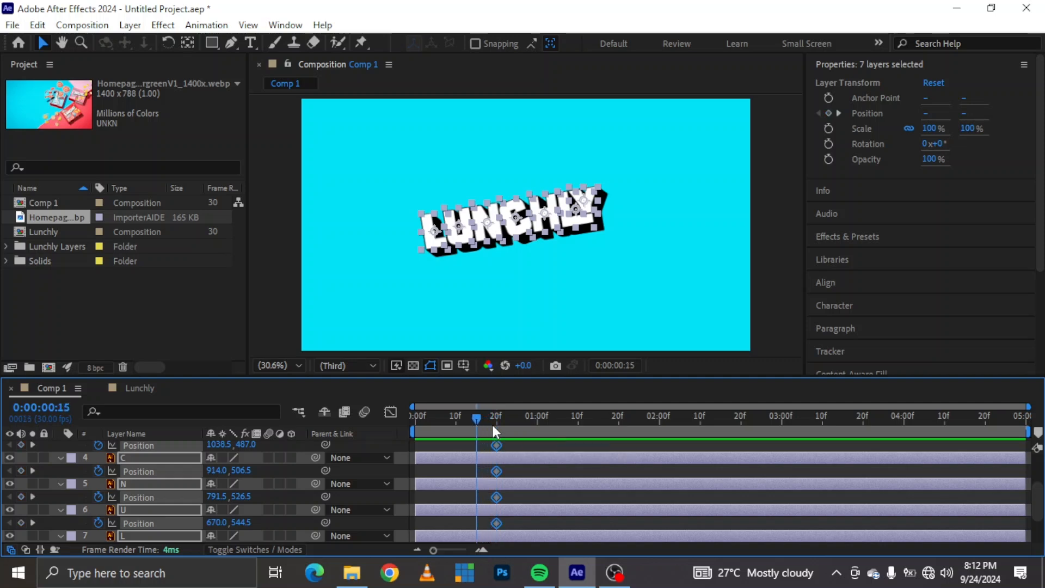
drag(246, 445, 195, 453)
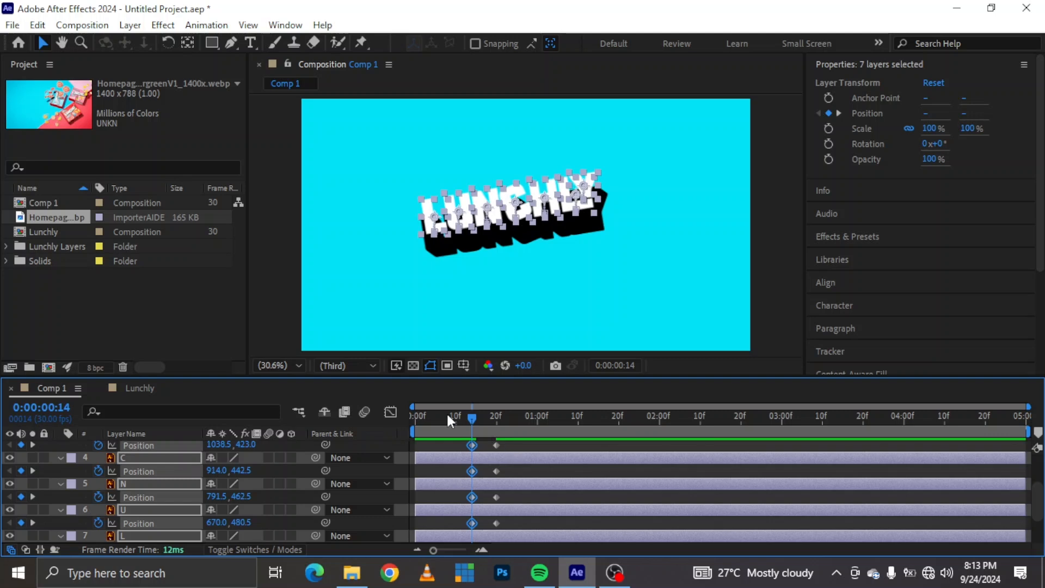
At frame 0, keyframe all seven letters shifted downward together, with the H at Y 669, and preview the animation
drag(439, 415, 407, 414)
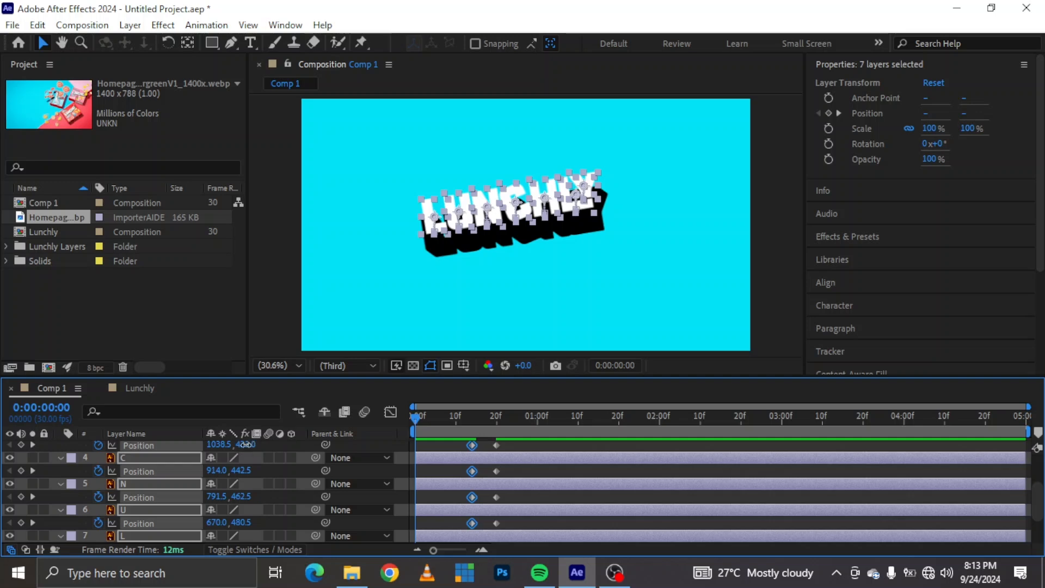
drag(246, 445, 435, 444)
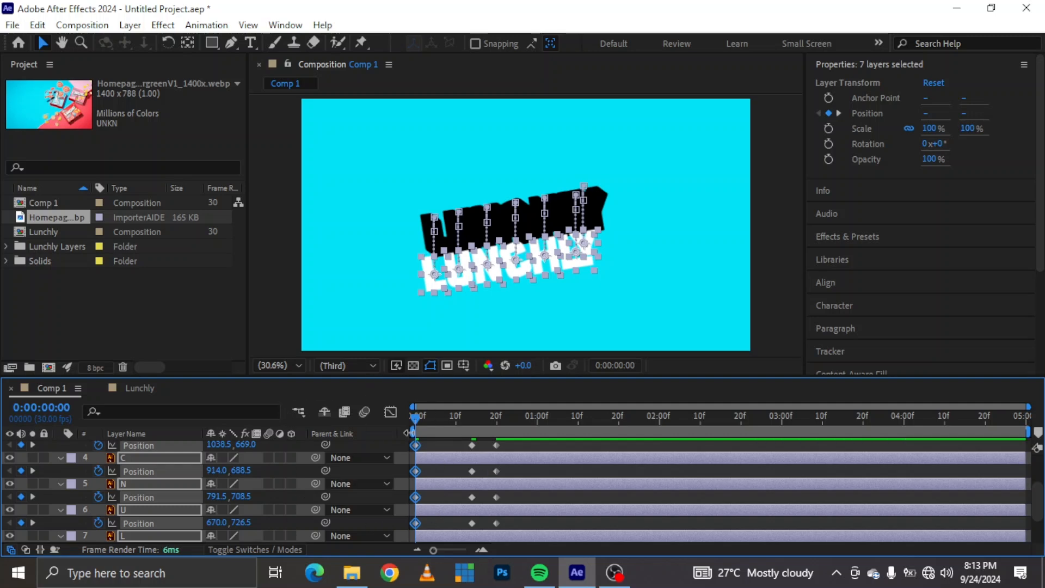
key(space)
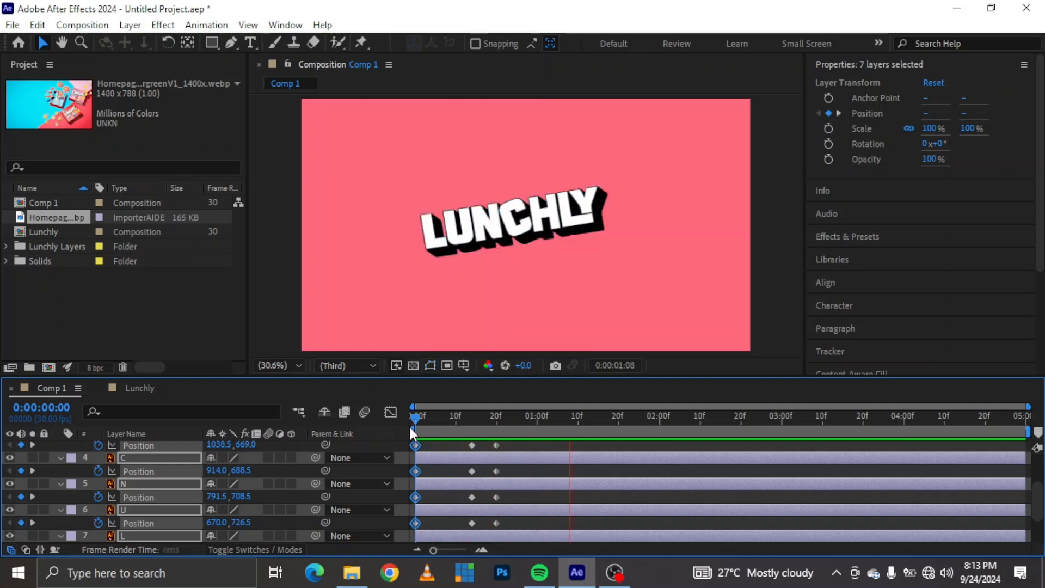
key(space)
drag(520, 423, 416, 417)
Apply Easy Ease to all the letters' Position keyframes and show their curves in the Graph Editor
scroll(75, 460, up, 3)
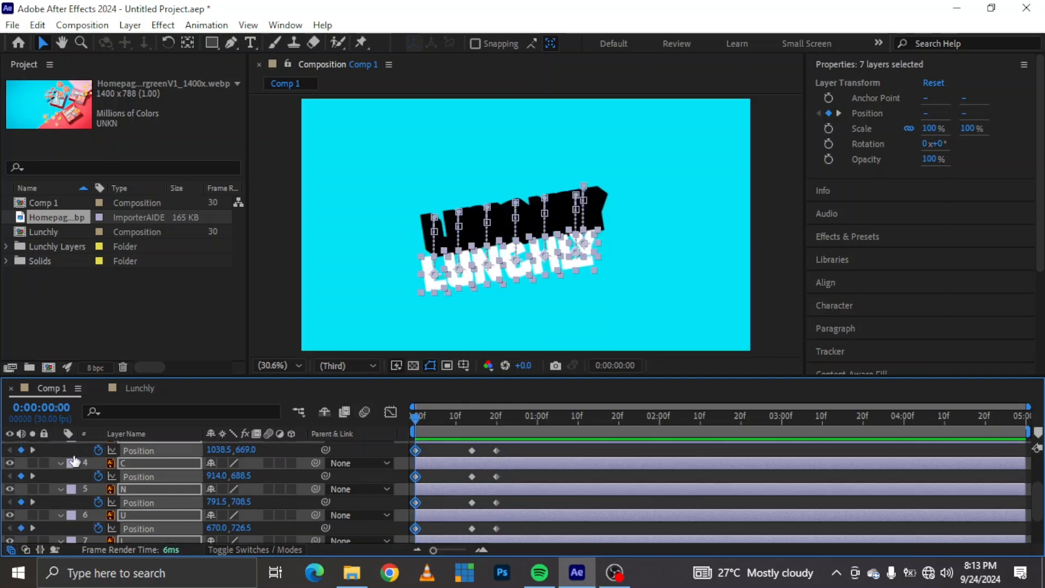
drag(536, 456, 407, 495)
key(F9)
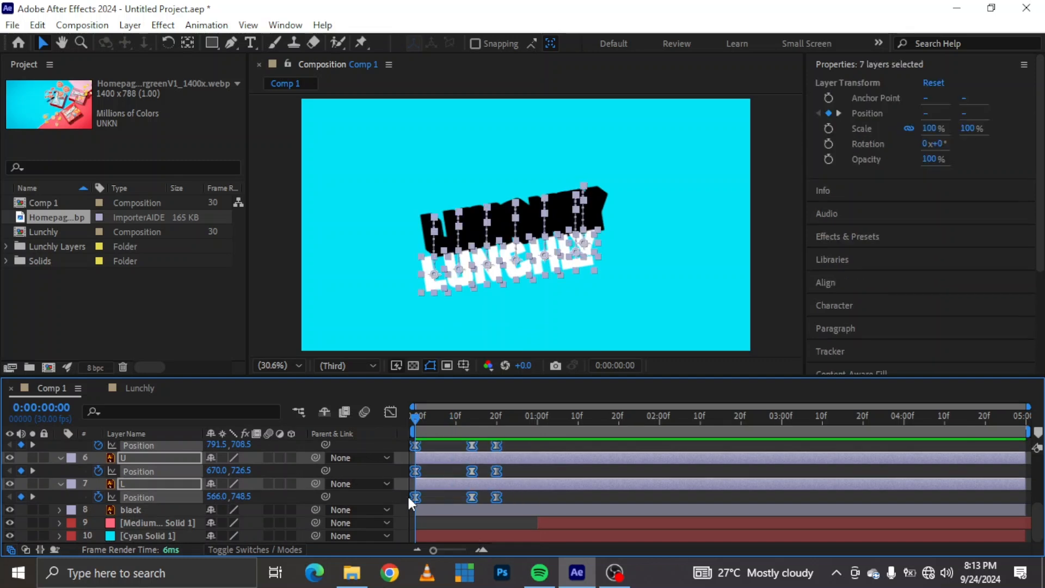
click(389, 413)
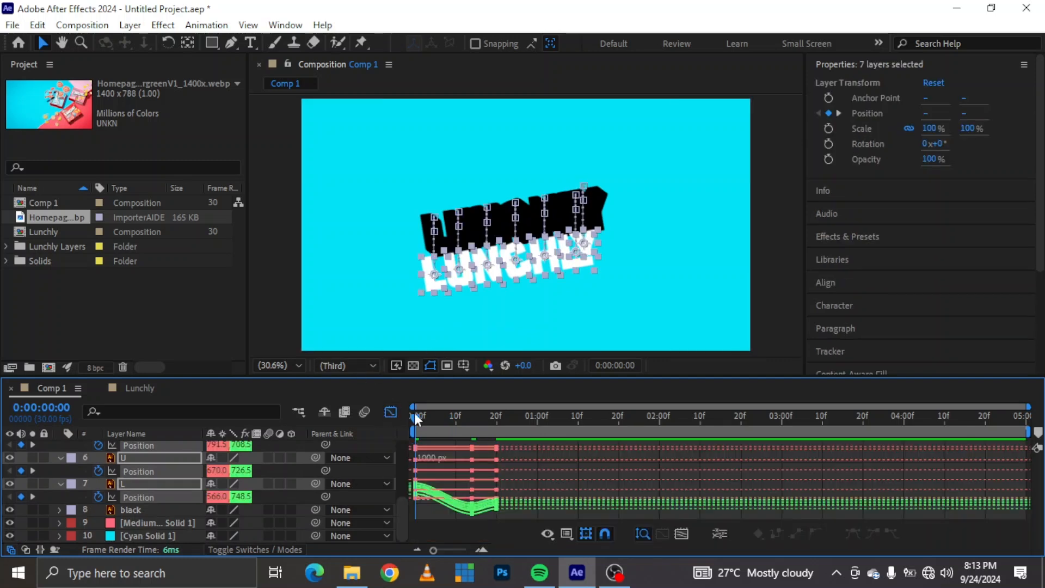
In the letters' Position speed graph, lengthen the incoming easing of the frame 14 and frame 20 keyframes so each move peaks early
right_click(446, 479)
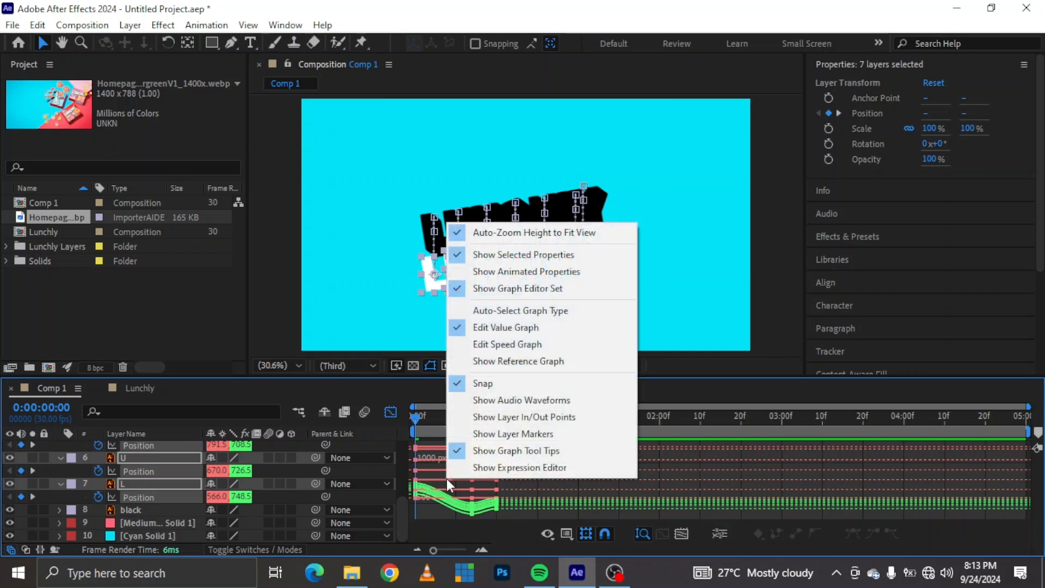
click(516, 345)
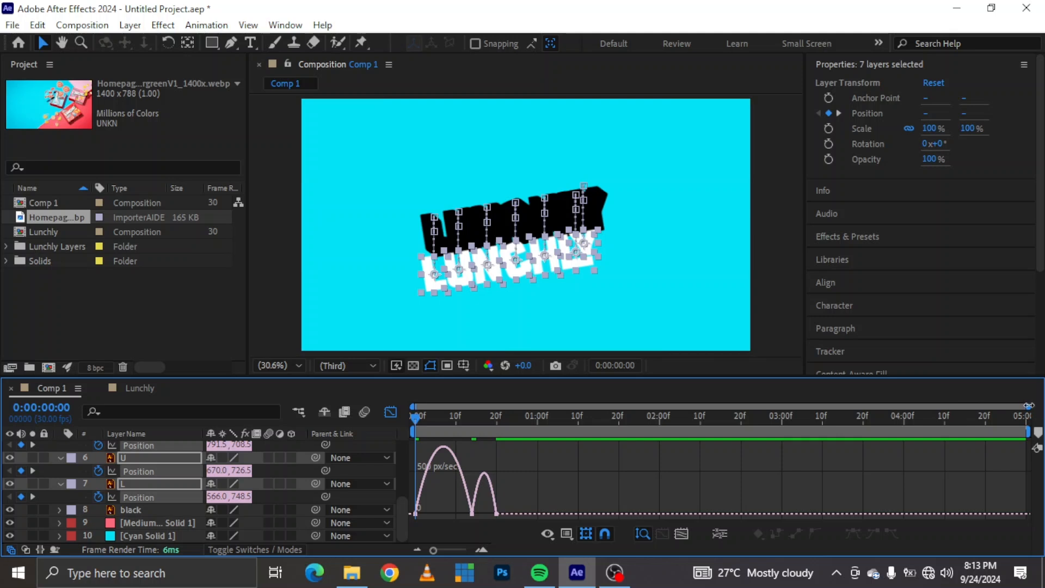
drag(1028, 406, 575, 423)
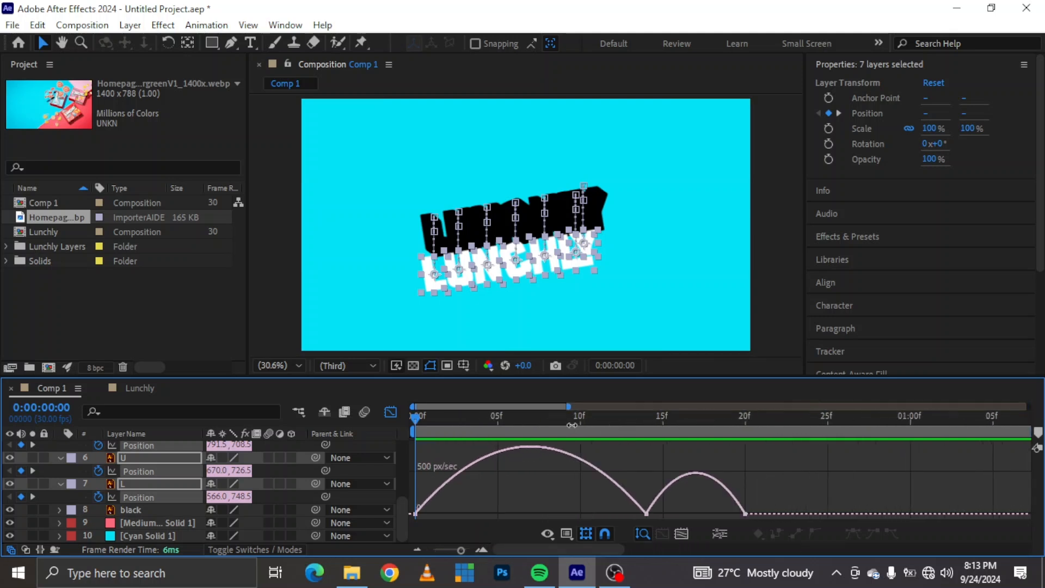
drag(751, 483, 710, 517)
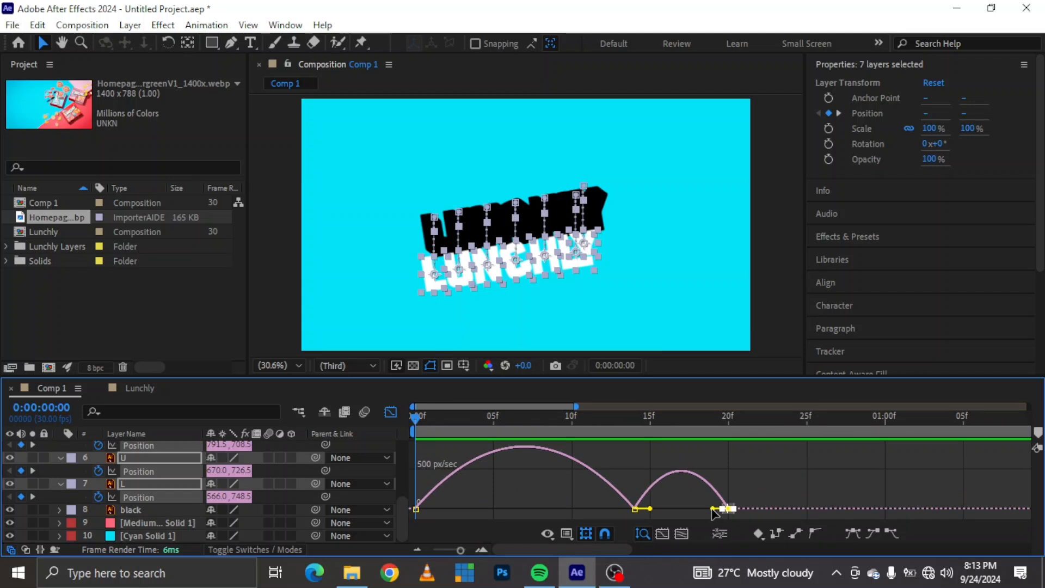
drag(693, 509, 510, 506)
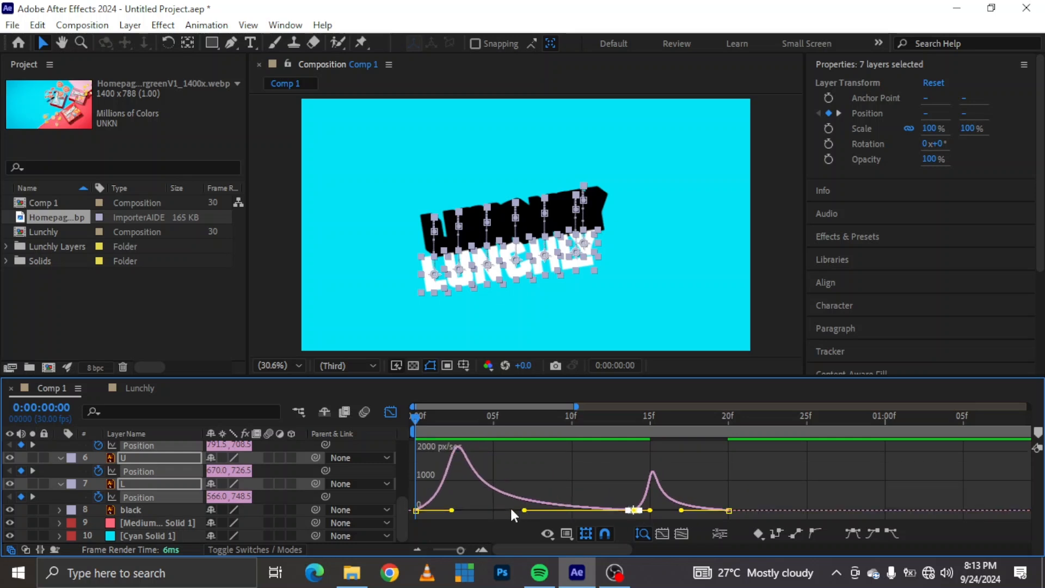
click(390, 412)
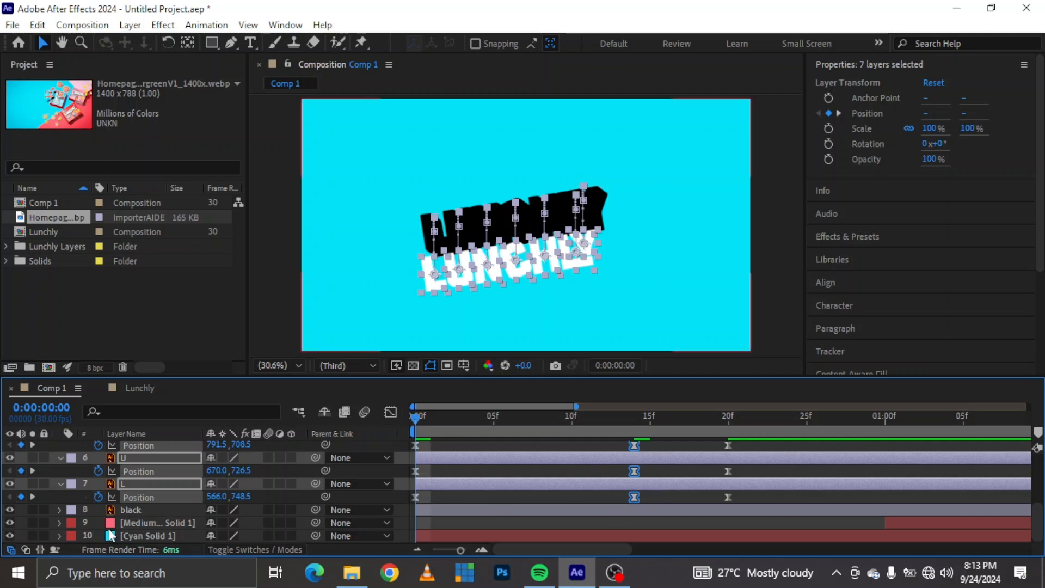
Collapse the letter layers and stagger U, N, C and H so each starts about two frames after the previous letter
click(59, 483)
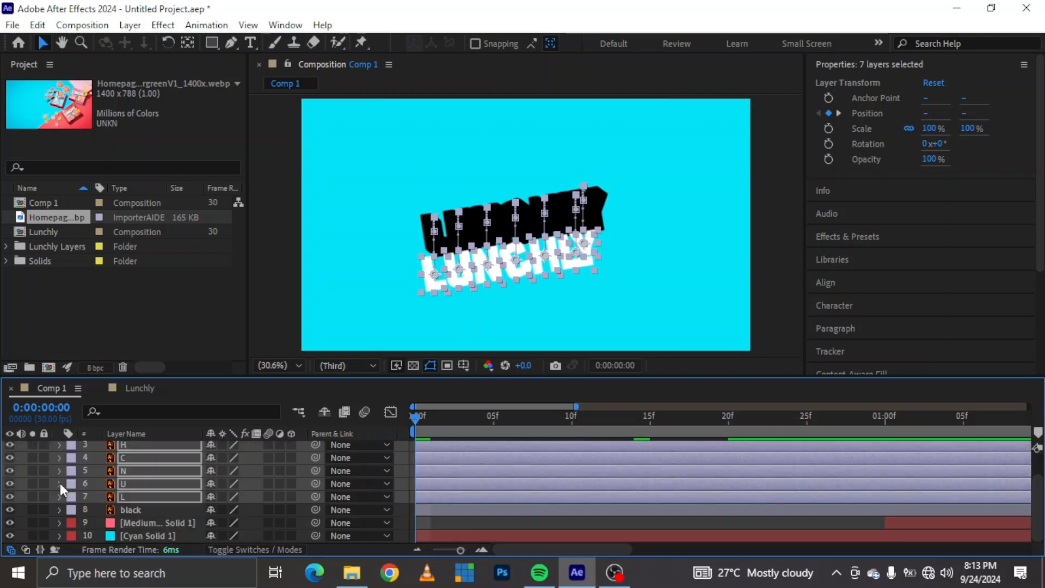
scroll(175, 473, up, 2)
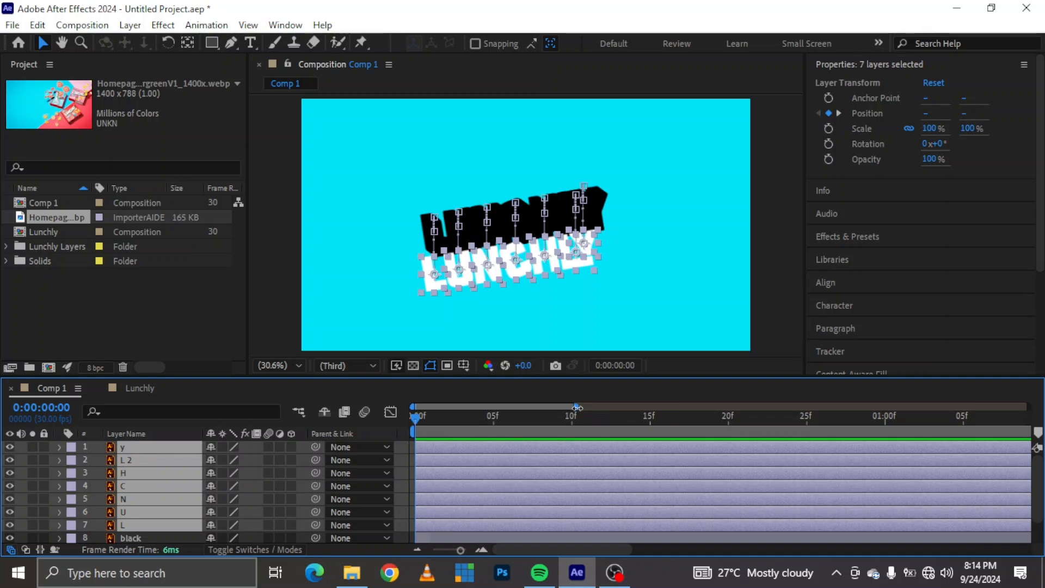
drag(575, 406, 1040, 401)
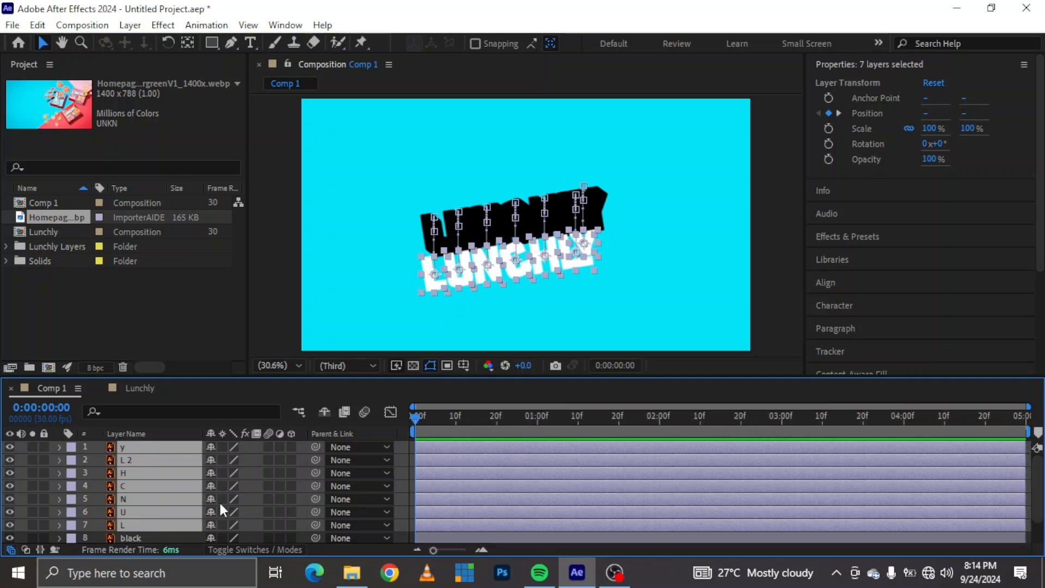
click(165, 533)
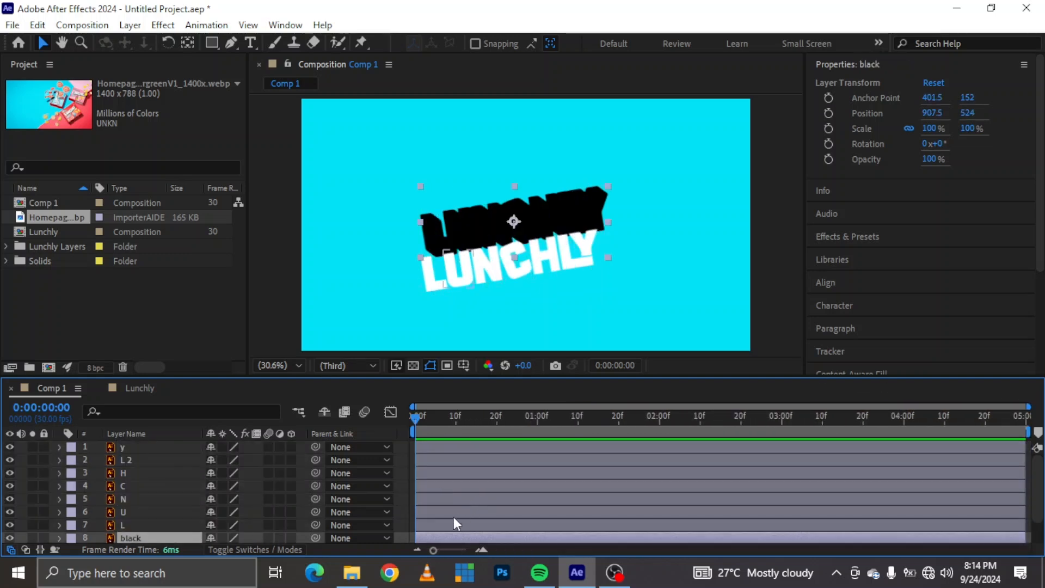
click(423, 527)
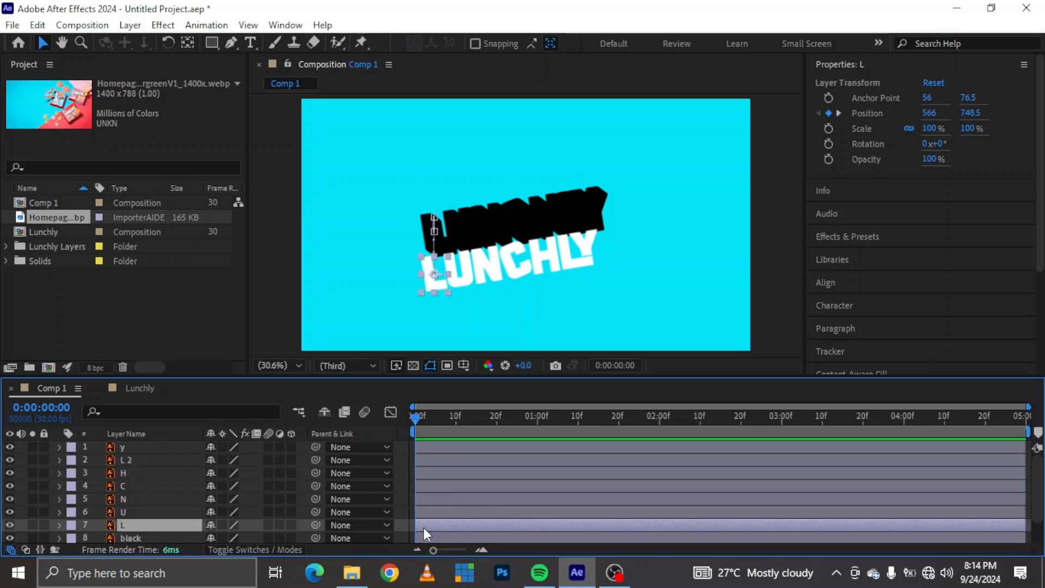
click(423, 513)
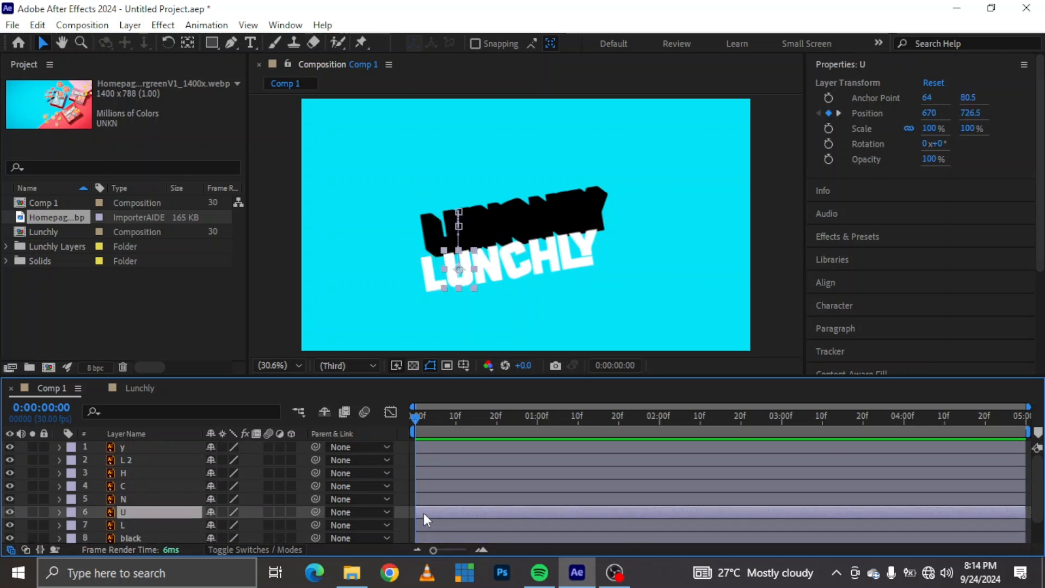
drag(423, 513, 462, 467)
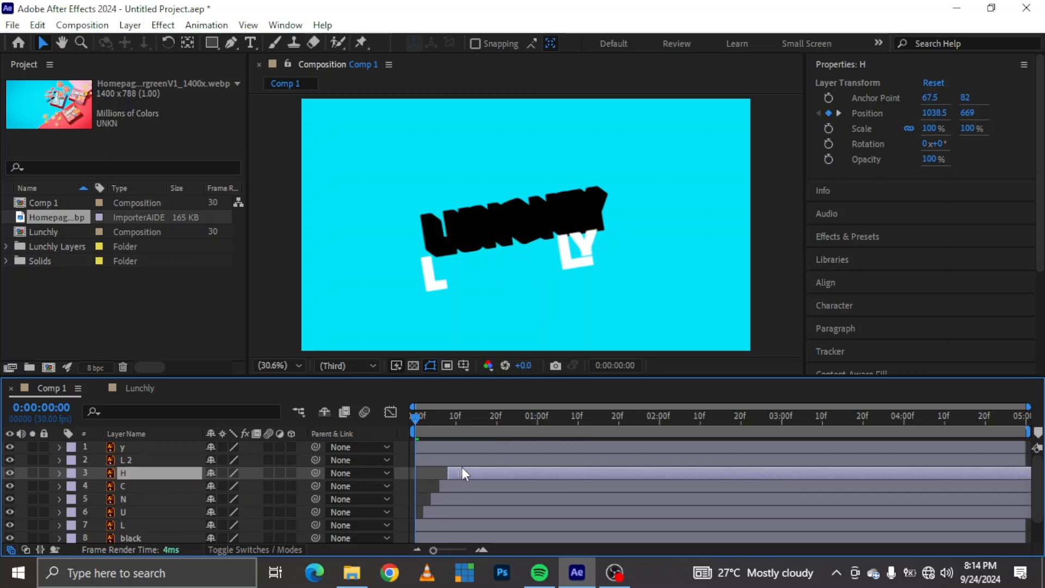
Move L 2 above y in the layer stack, continue the two-frame stagger with y and L 2, and preview the animation
click(434, 462)
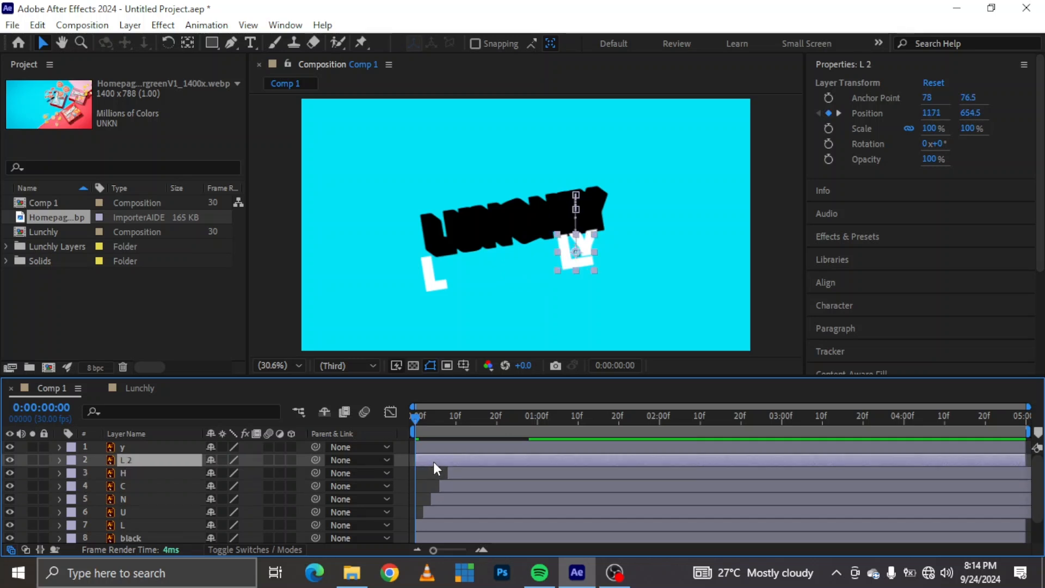
drag(128, 461, 129, 444)
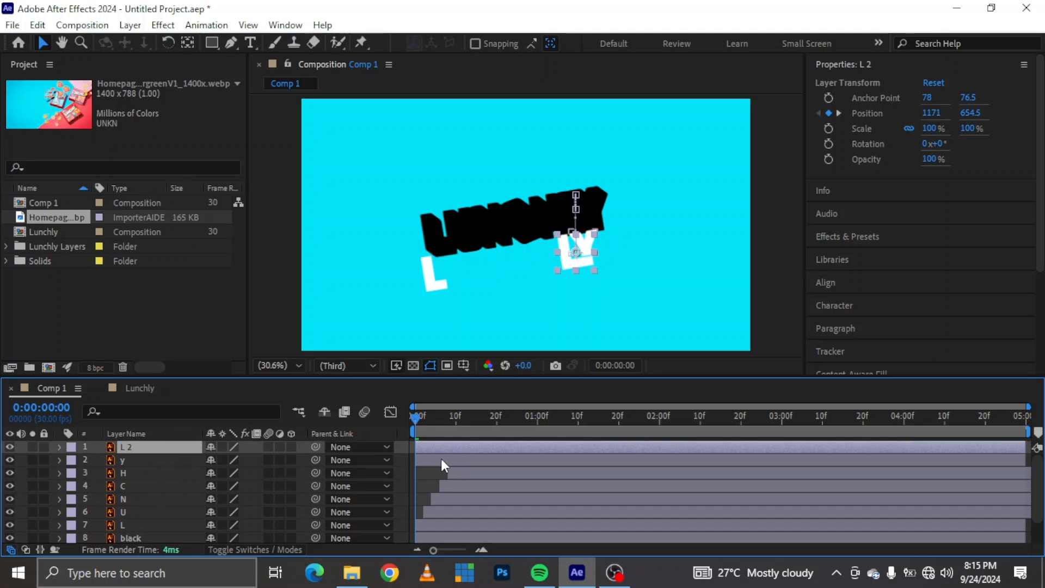
drag(441, 461, 481, 462)
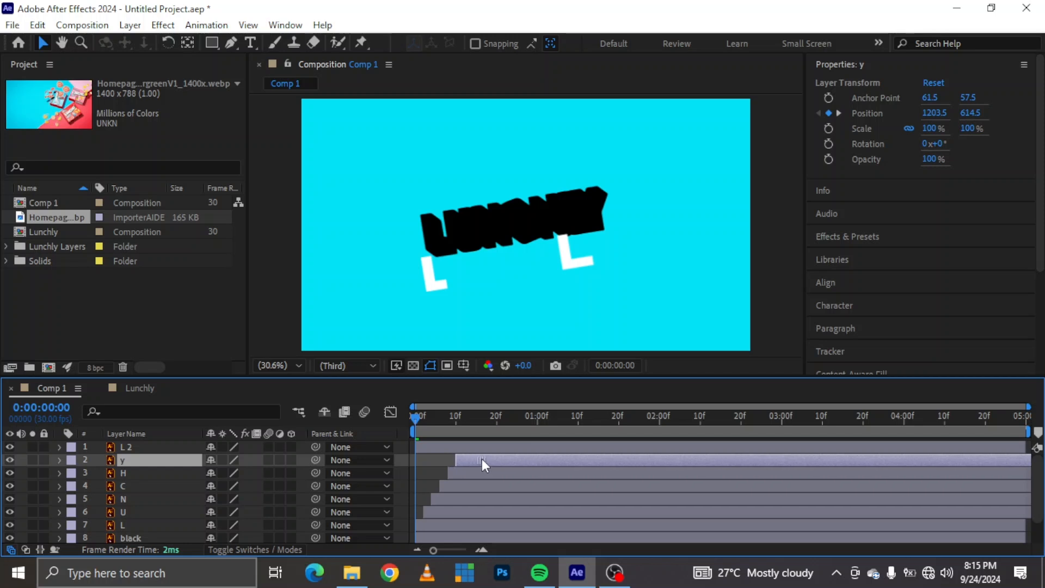
drag(424, 448, 472, 449)
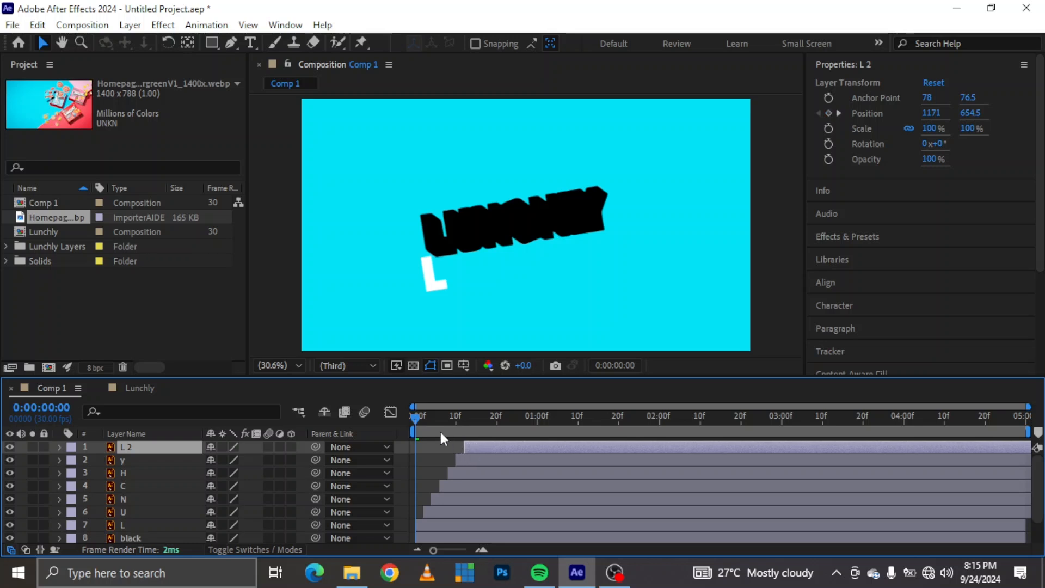
key(space)
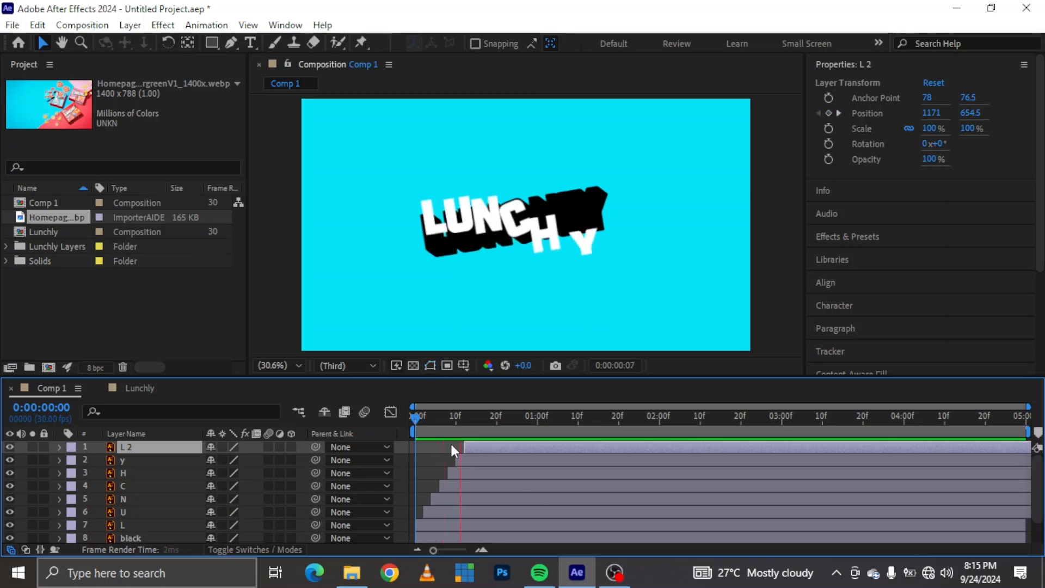
key(space)
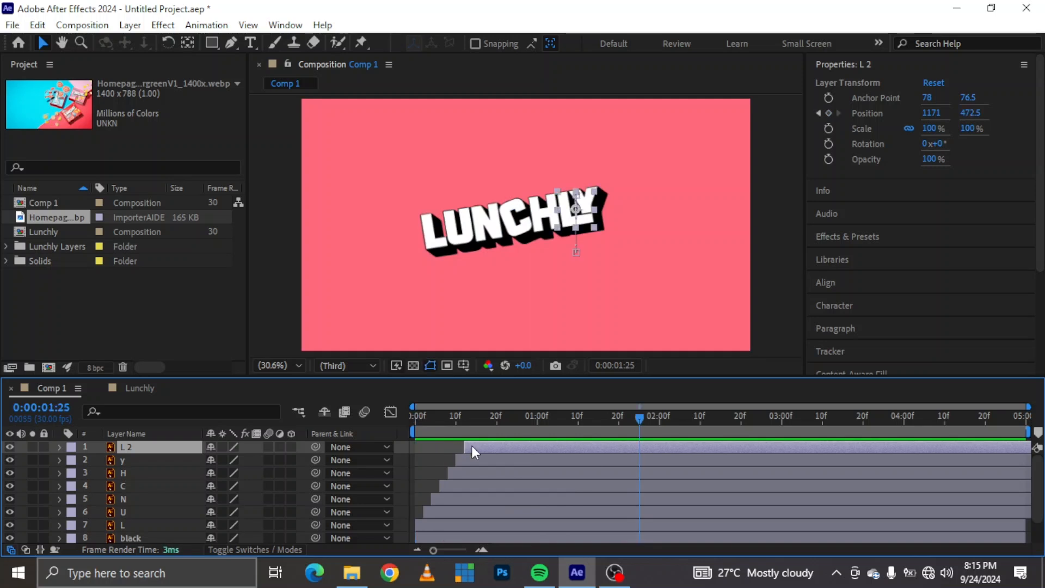
At frame 0, create shapes from the black vector layer and delete the original black layer
drag(436, 419, 341, 420)
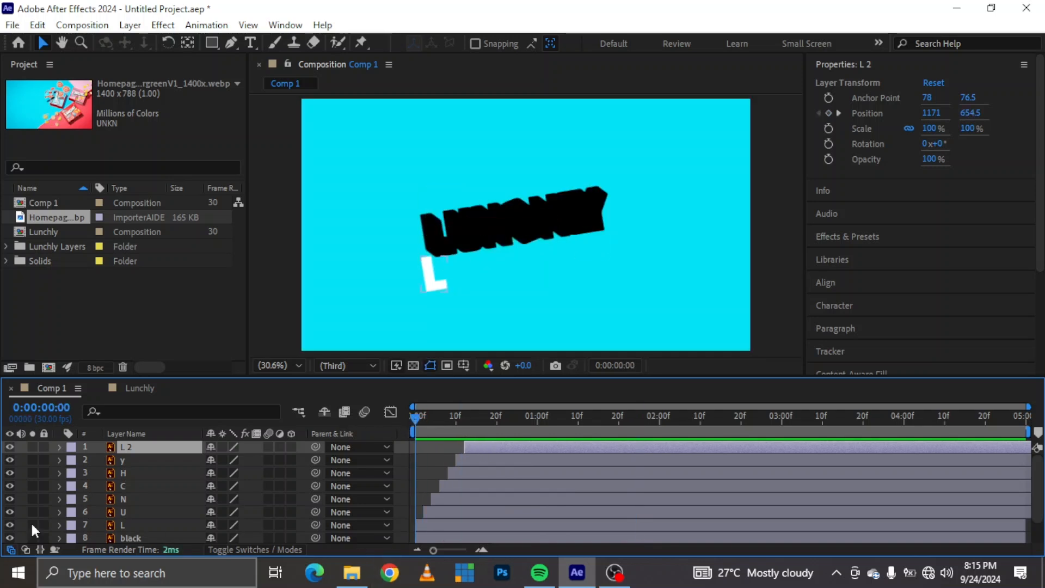
scroll(207, 485, down, 2)
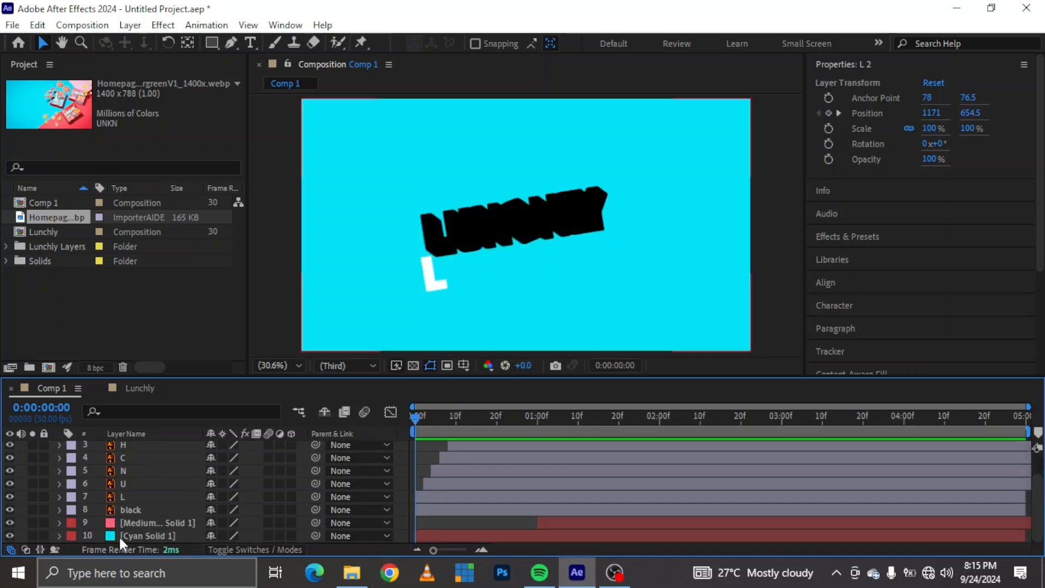
click(133, 509)
right_click(135, 510)
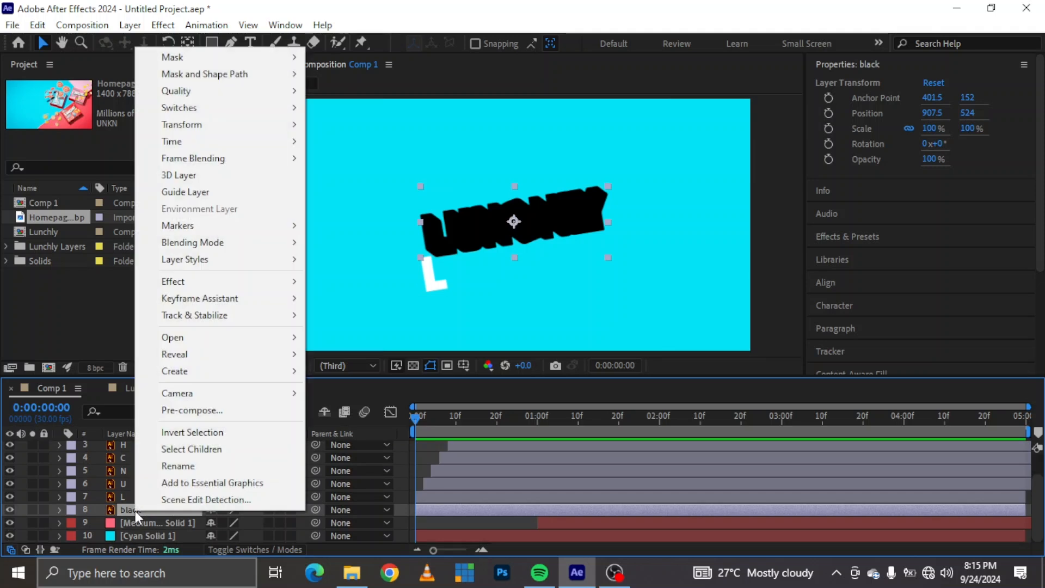
mouse_move(191, 373)
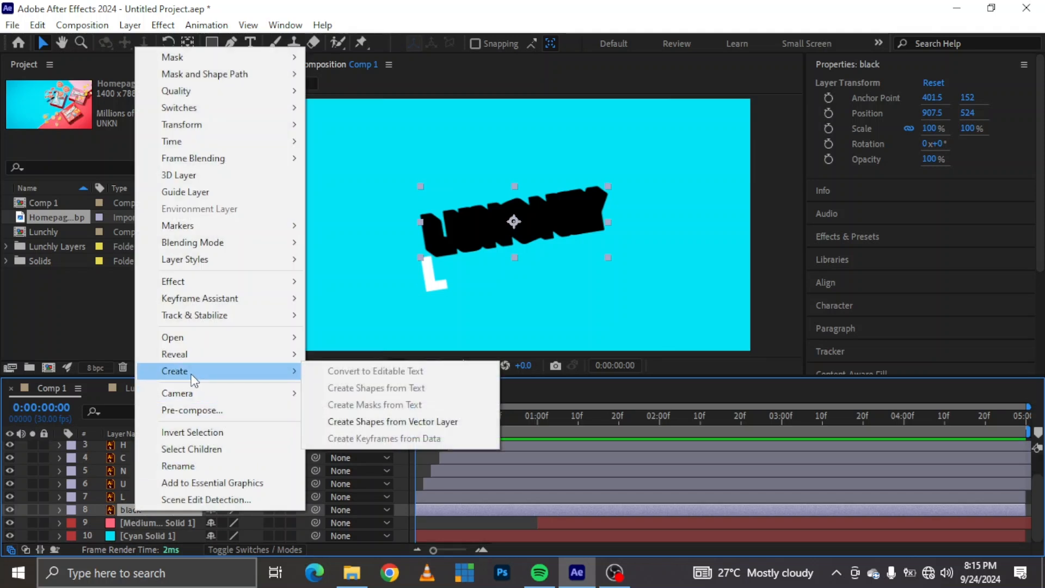
click(412, 426)
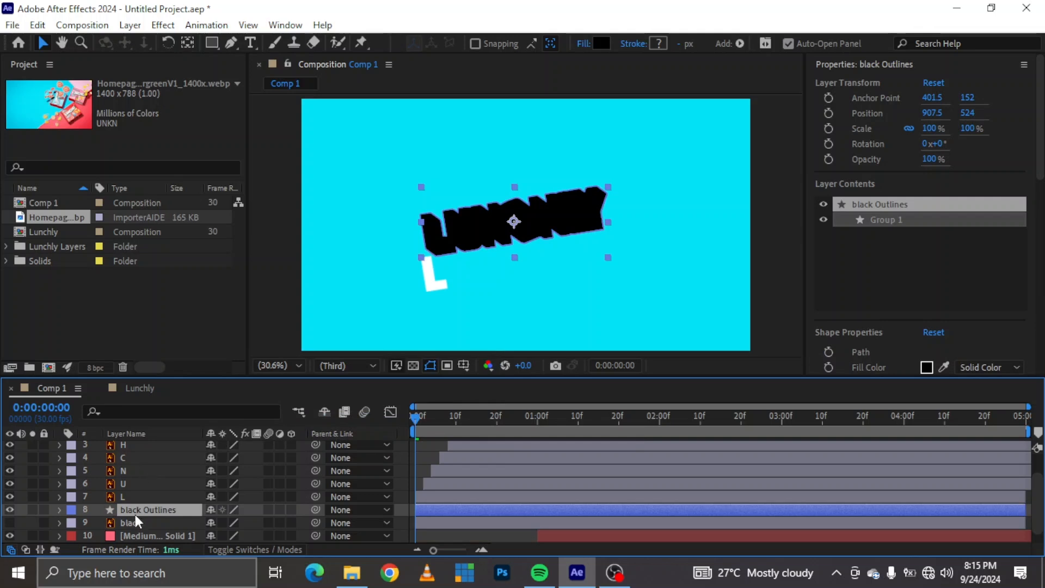
click(130, 524)
key(Delete)
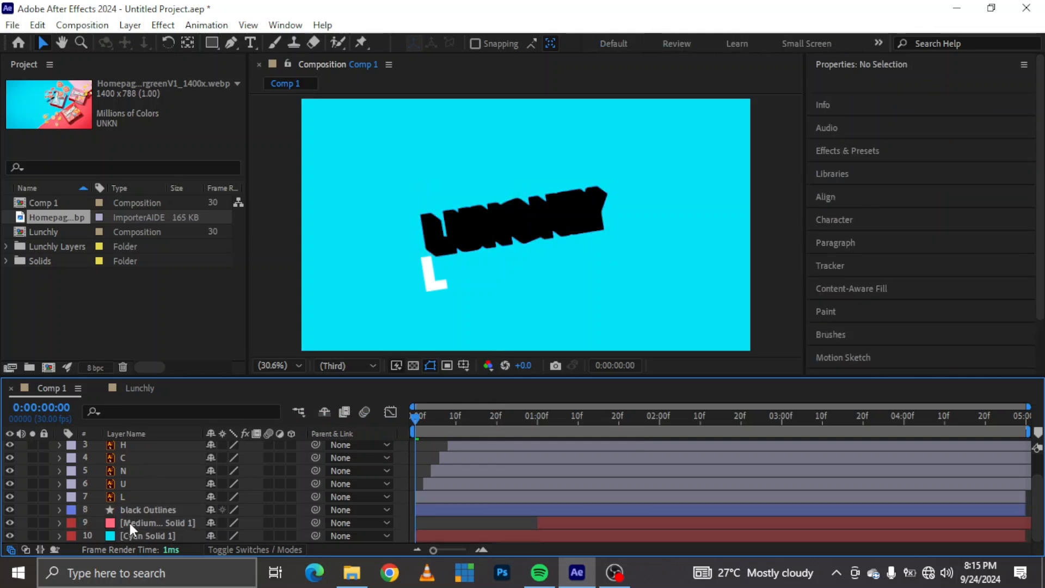
Show the path points of the black Outlines shape and select those along its lower edge
click(156, 506)
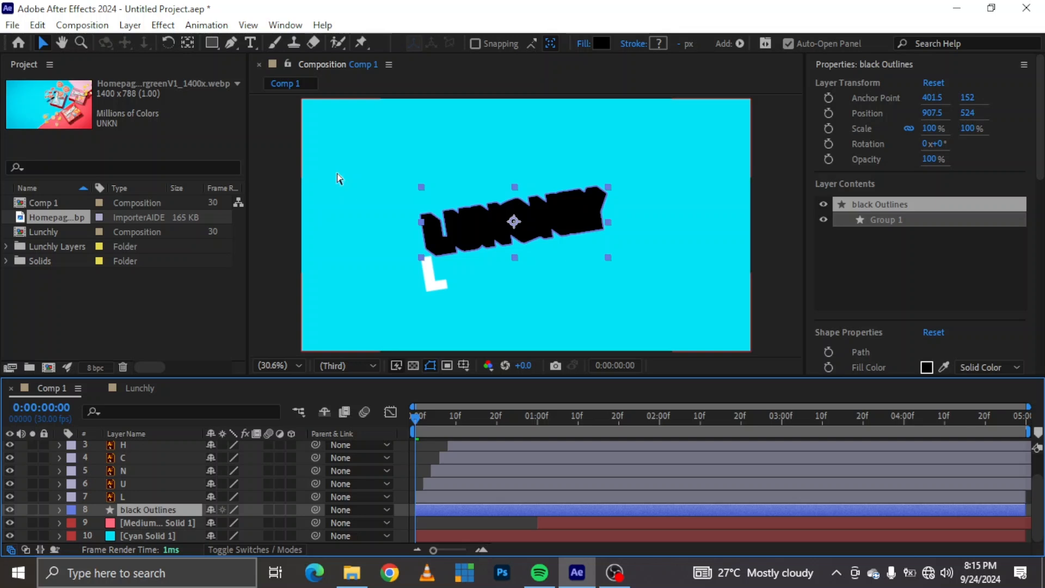
key(period)
key(period)
key(period)
key(period)
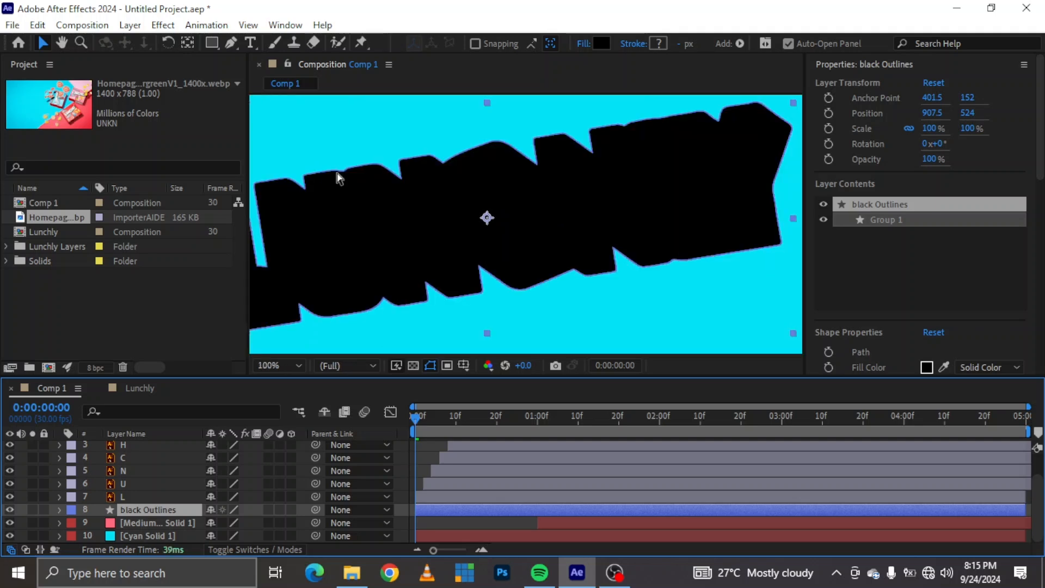
scroll(338, 173, down, 1)
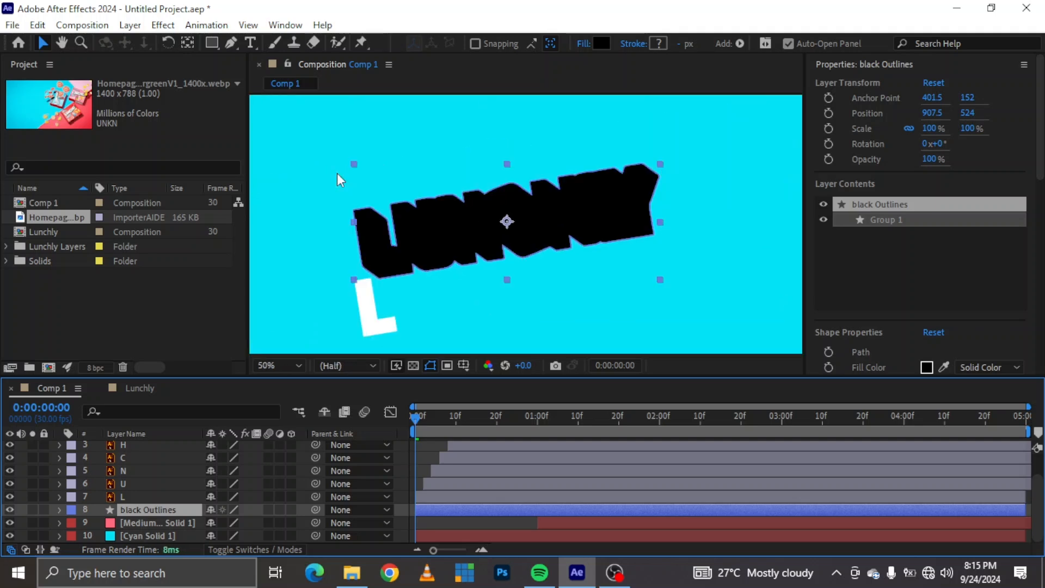
double_click(456, 240)
click(412, 273)
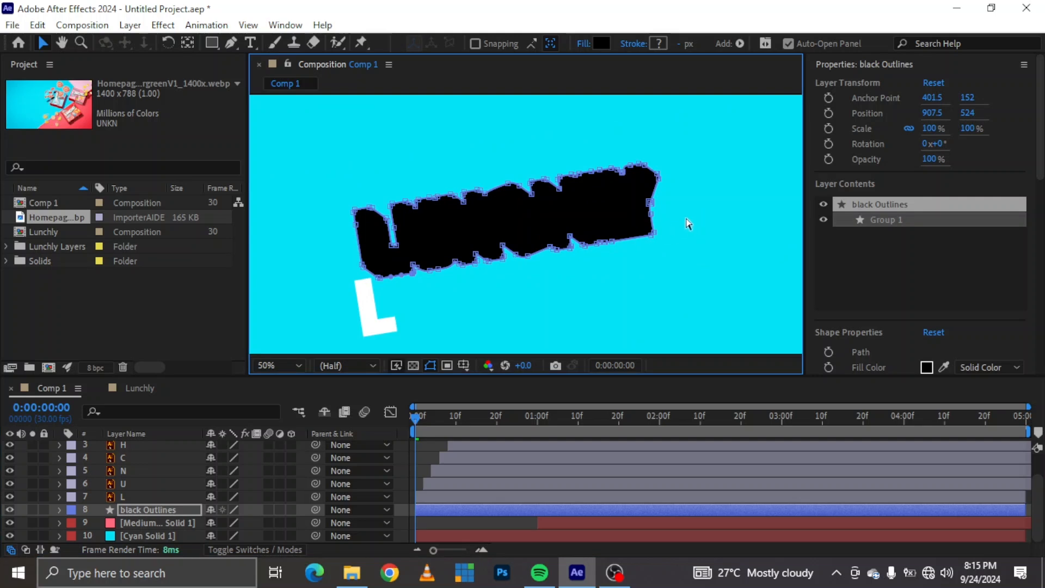
drag(686, 218, 404, 308)
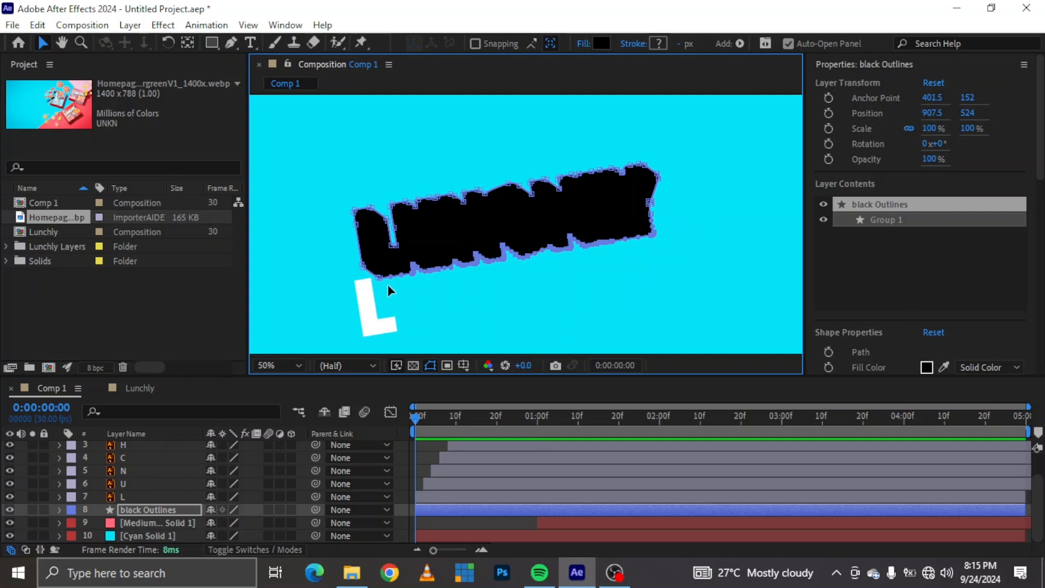
key(g)
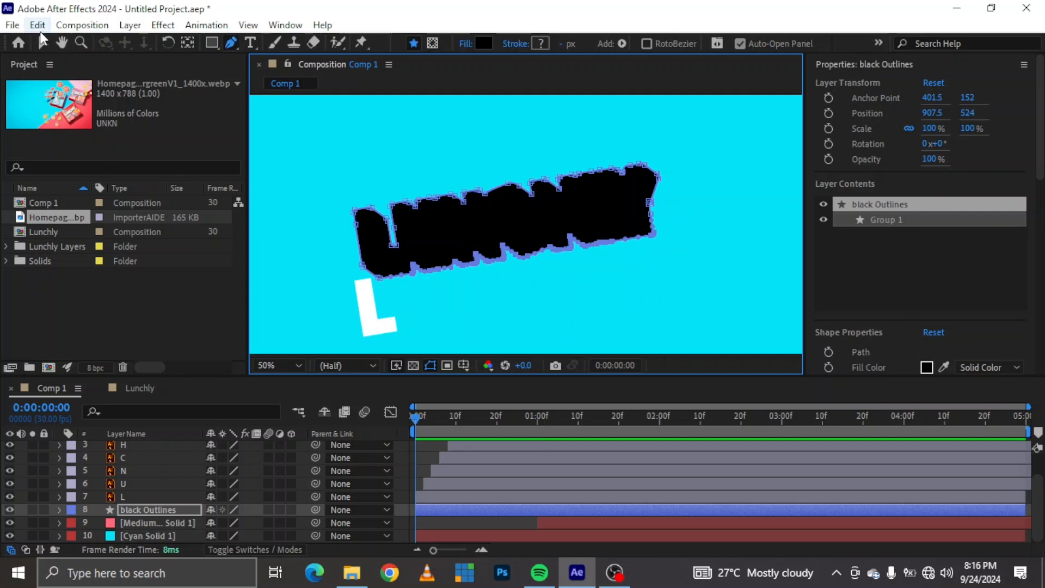
click(46, 46)
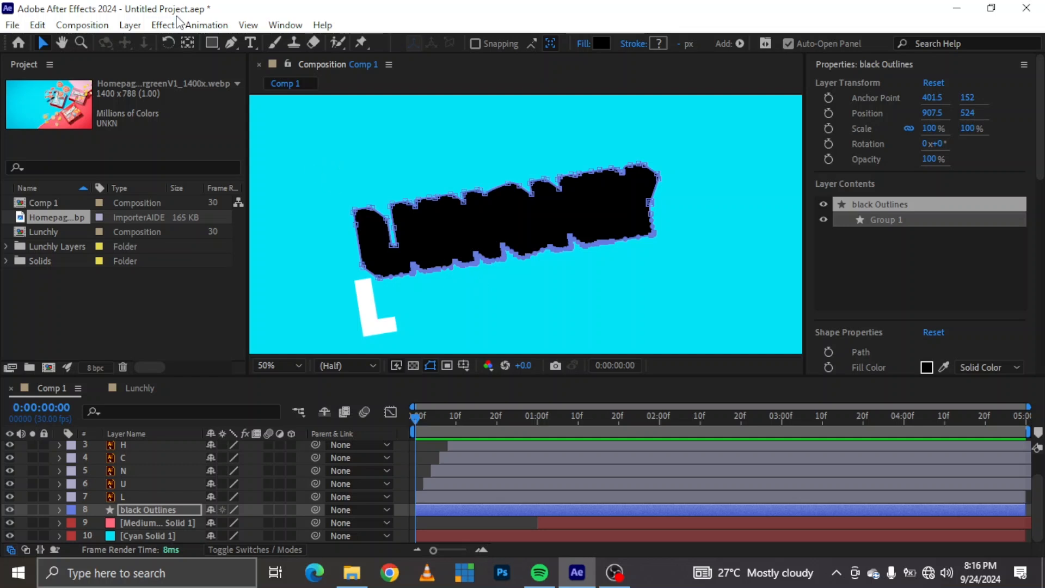
click(231, 44)
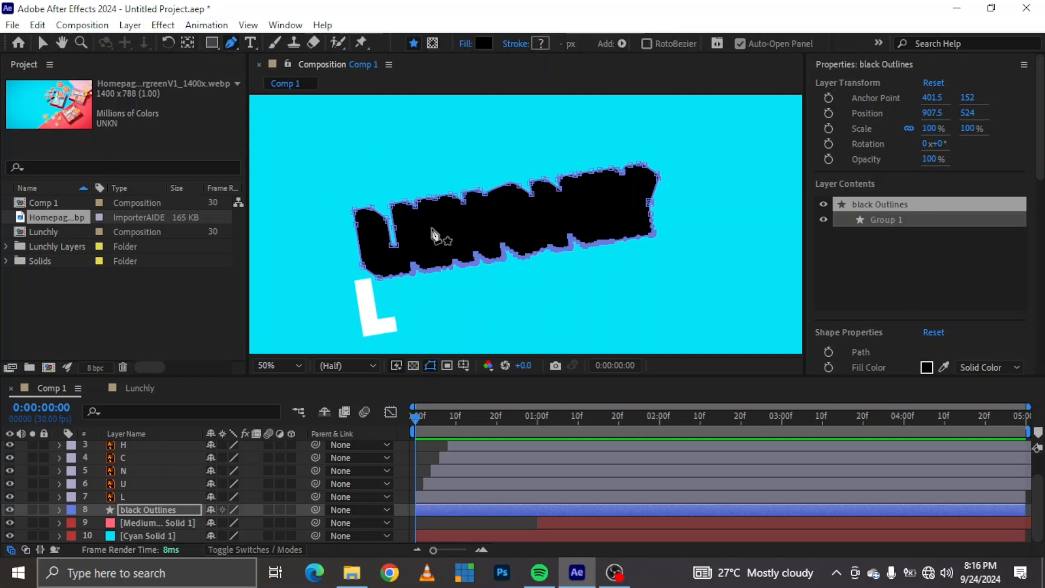
click(381, 279)
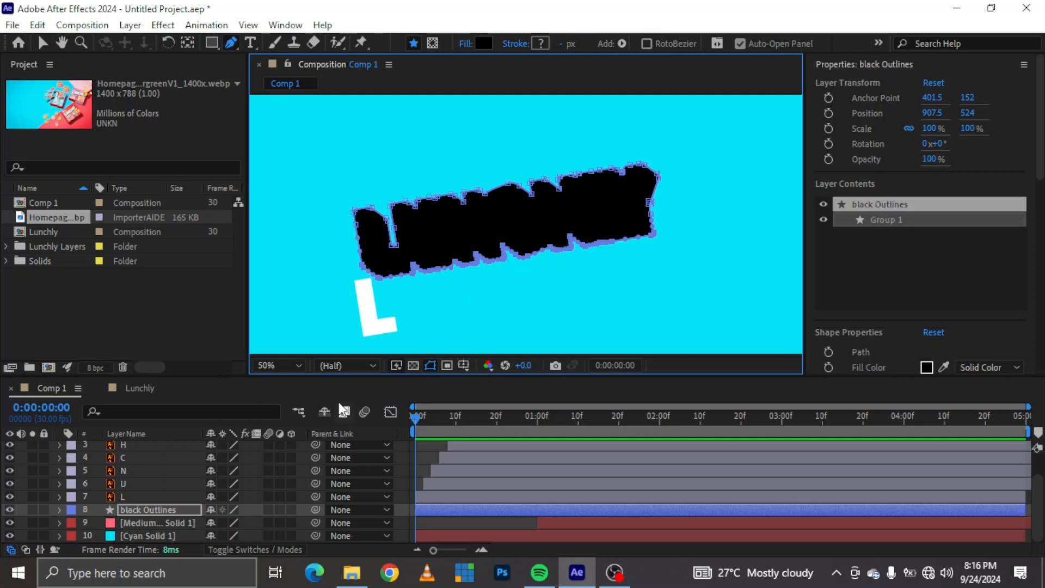
Expand black Outlines down to Path 1 and start keyframing its Path at frame 12
click(62, 512)
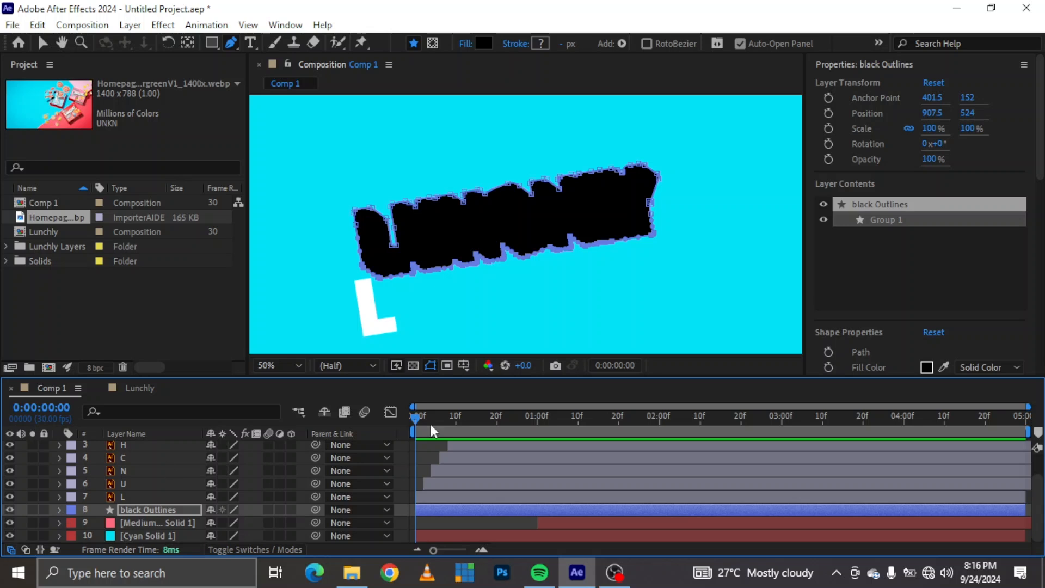
click(59, 508)
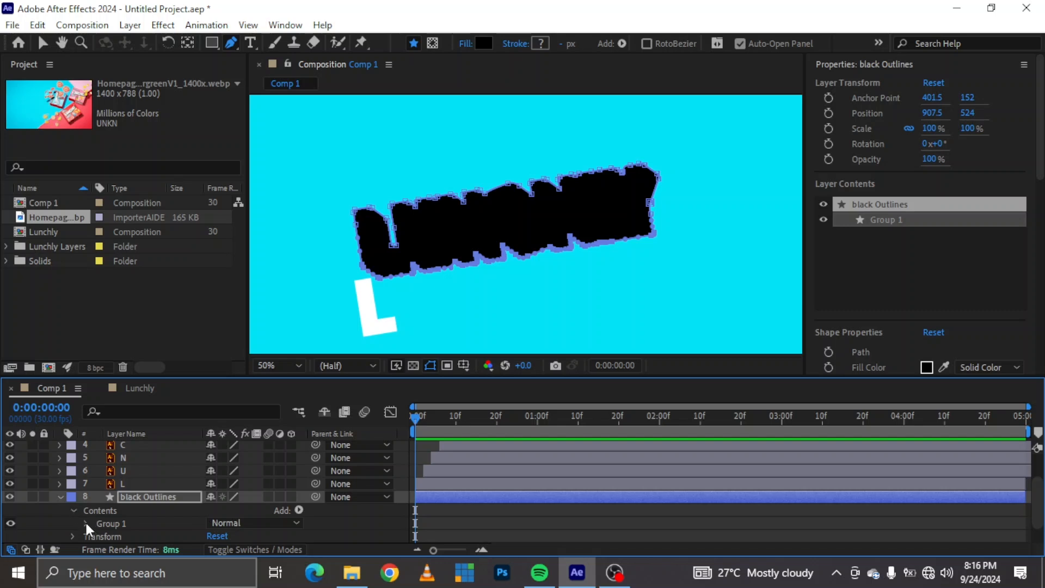
click(85, 522)
click(99, 510)
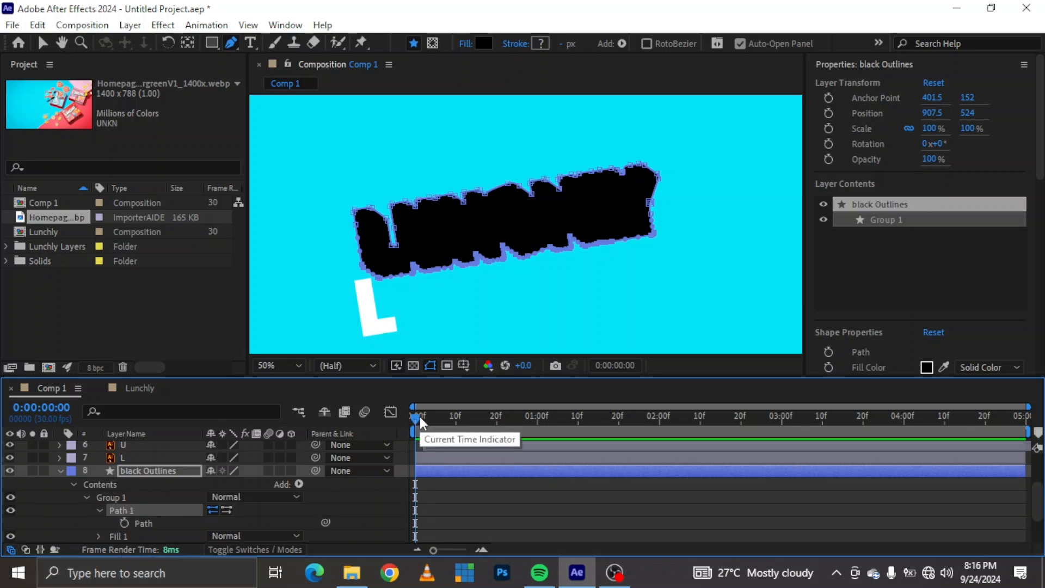
drag(420, 423, 463, 417)
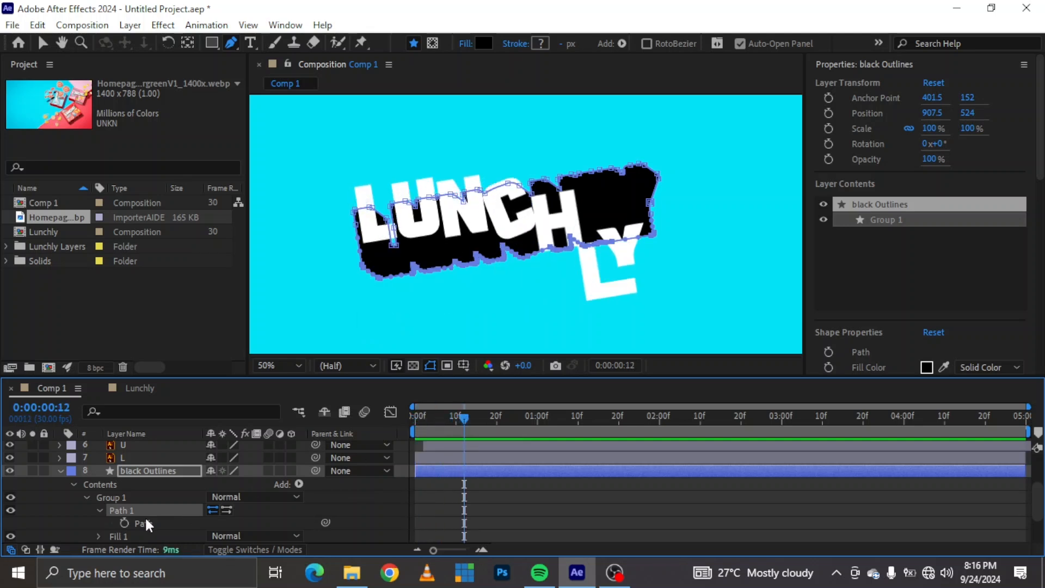
click(125, 523)
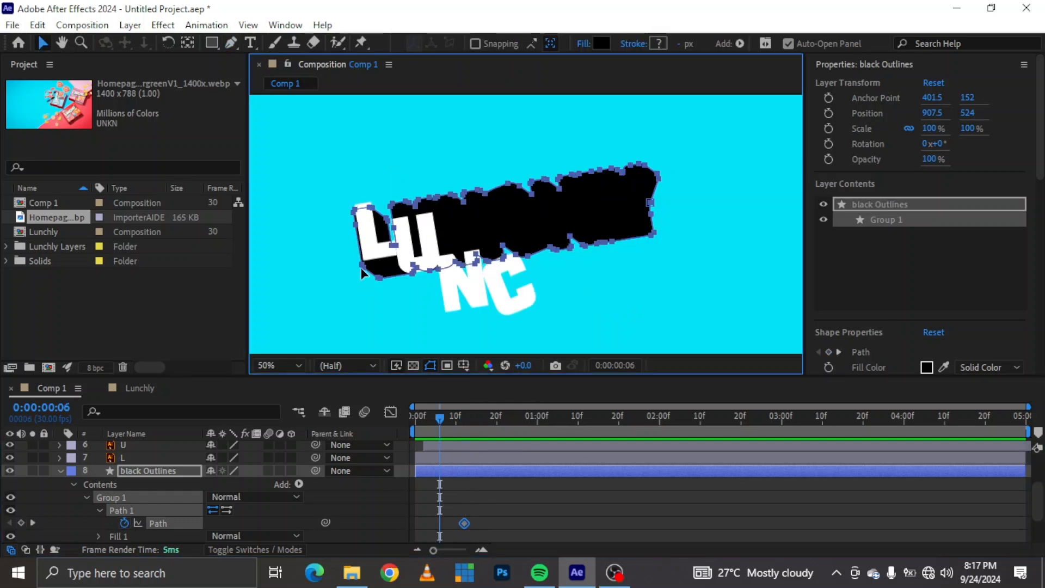
At frame 6, select the points along the black shape's lower edge and nudge them slightly downward to keyframe a deeper extrusion
click(505, 252)
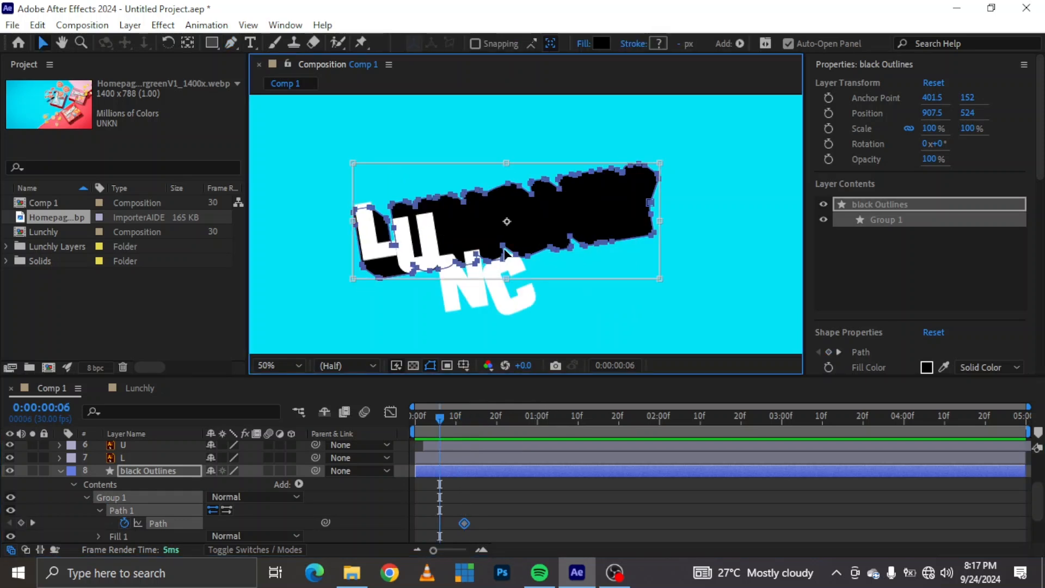
click(504, 250)
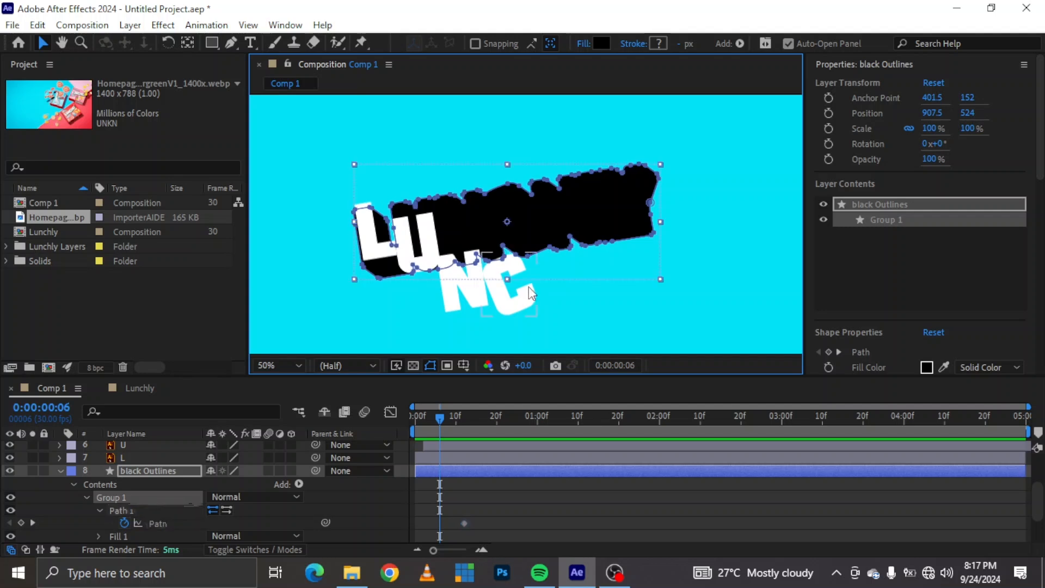
drag(680, 229, 409, 307)
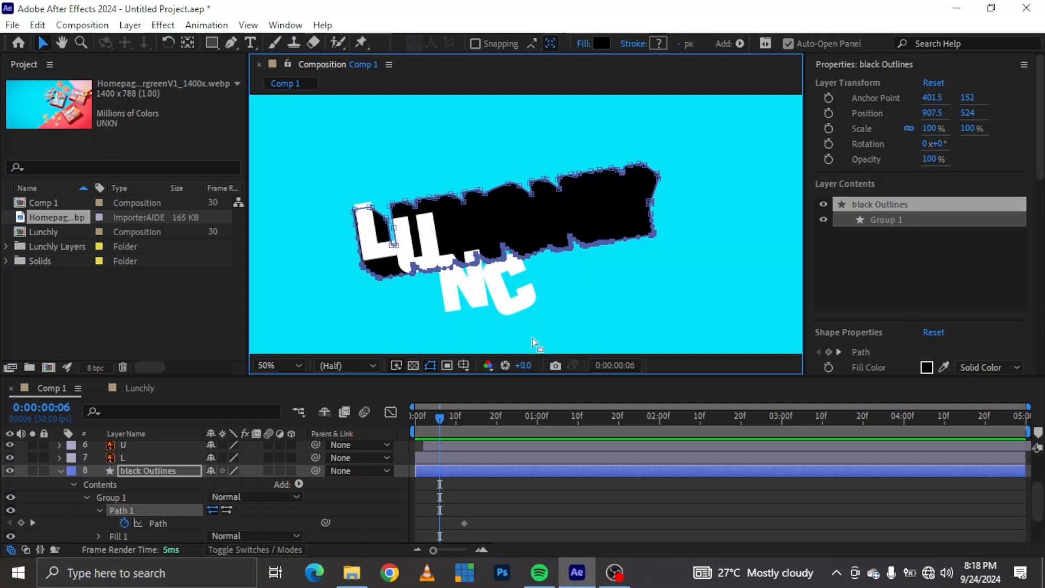
key(Down)
key(Down)
key(Down)
key(Down)
key(Down)
key(Down)
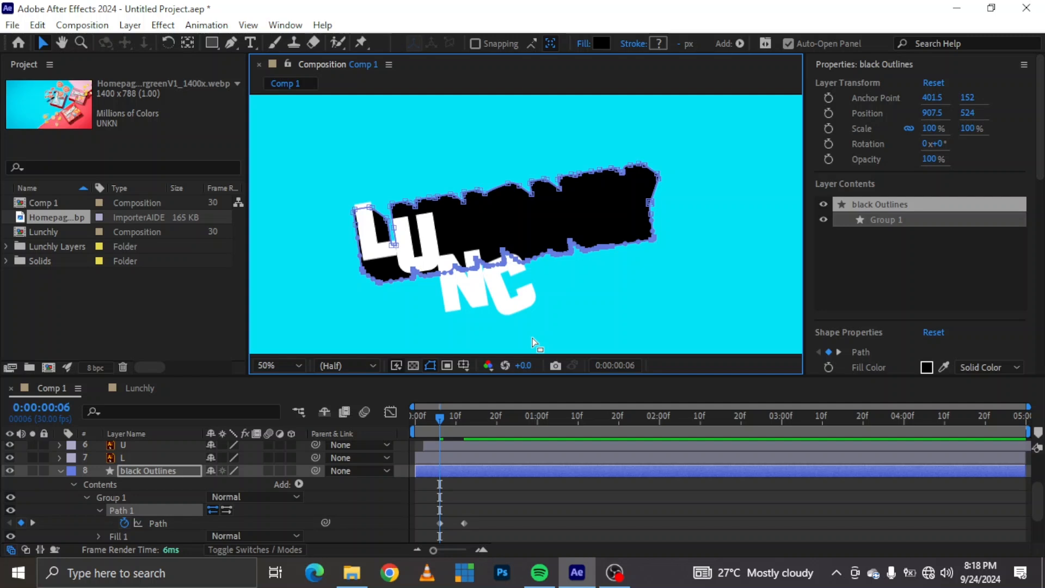
Copy the Path keyframe from frame 12 to frame 0 of black Outlines
drag(440, 416, 417, 422)
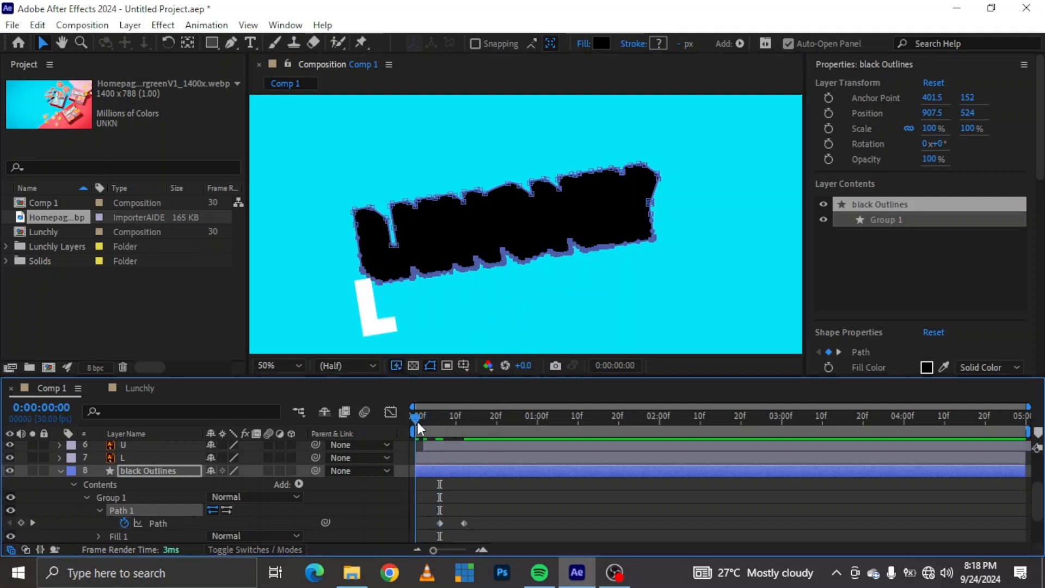
click(465, 523)
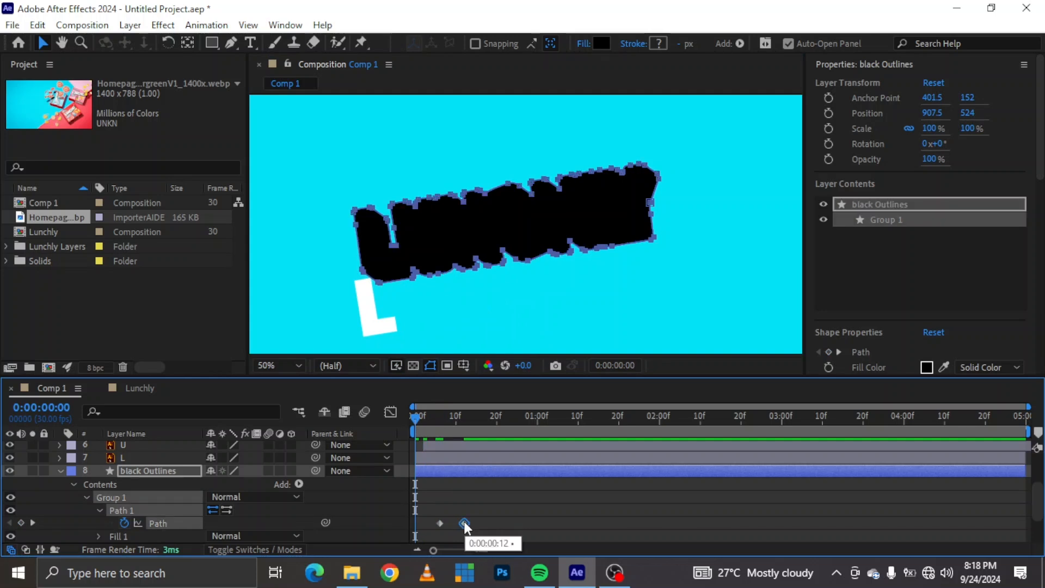
key(ctrl+v)
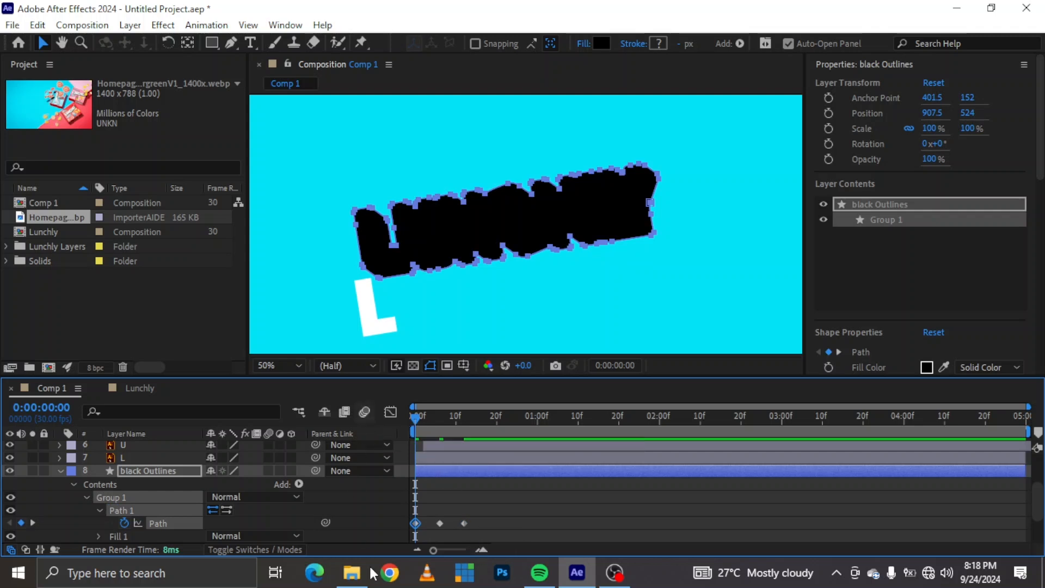
Shift the black Outlines layer to start about one frame before 0:00:01:00 and preview the animation from frame 0
click(537, 418)
drag(447, 471, 558, 471)
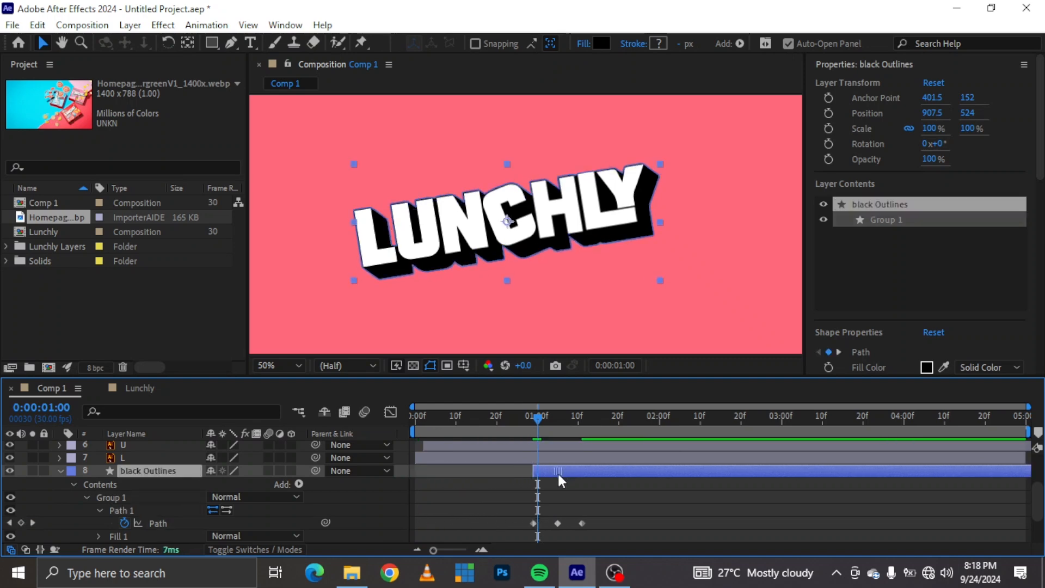
drag(513, 420, 328, 417)
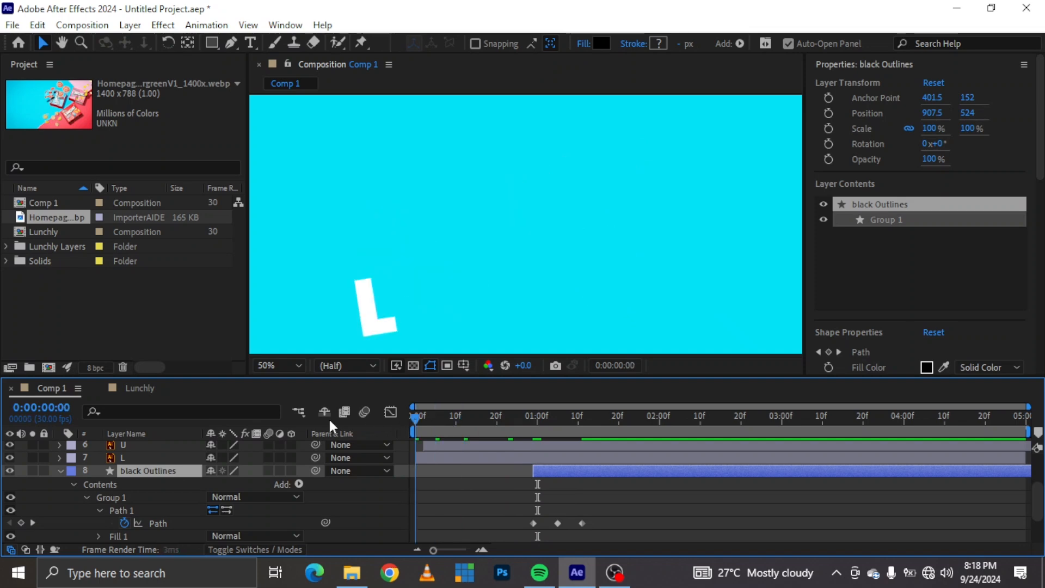
key(space)
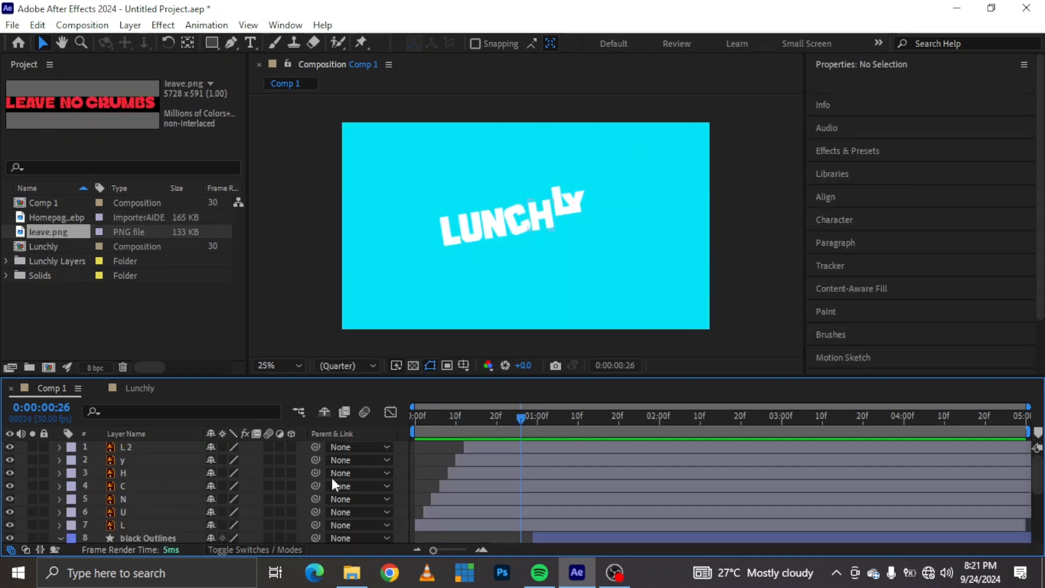
Bring leave.png from File Explorer into Comp 1 as the top layer and scale it to 9%
click(352, 573)
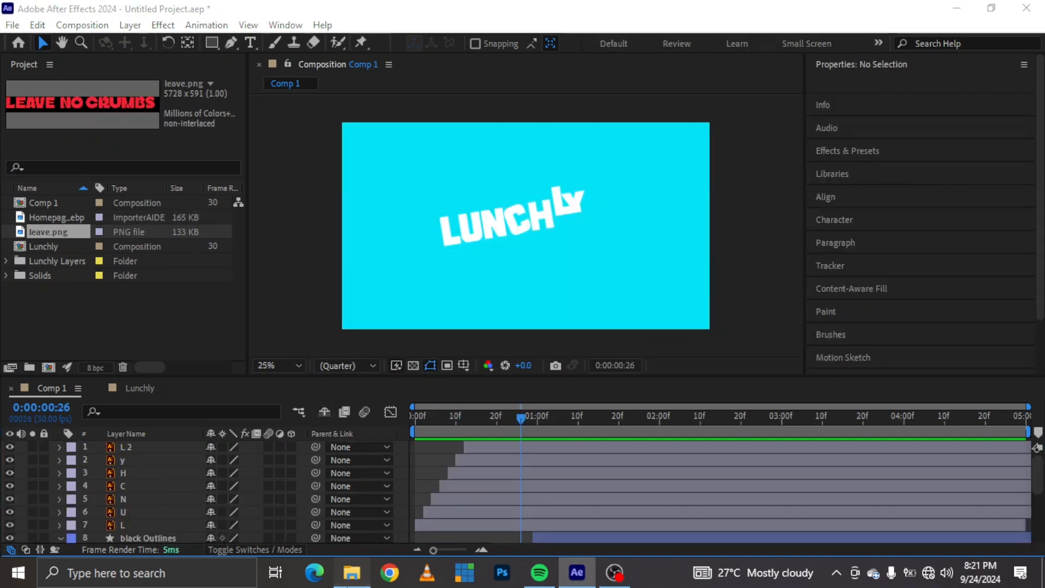
drag(443, 106, 165, 462)
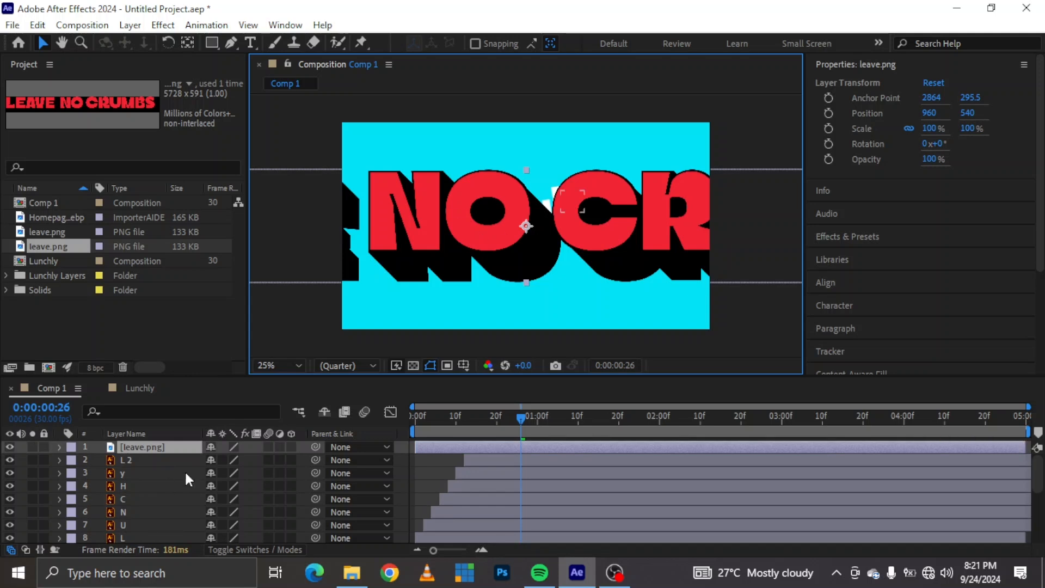
key(s)
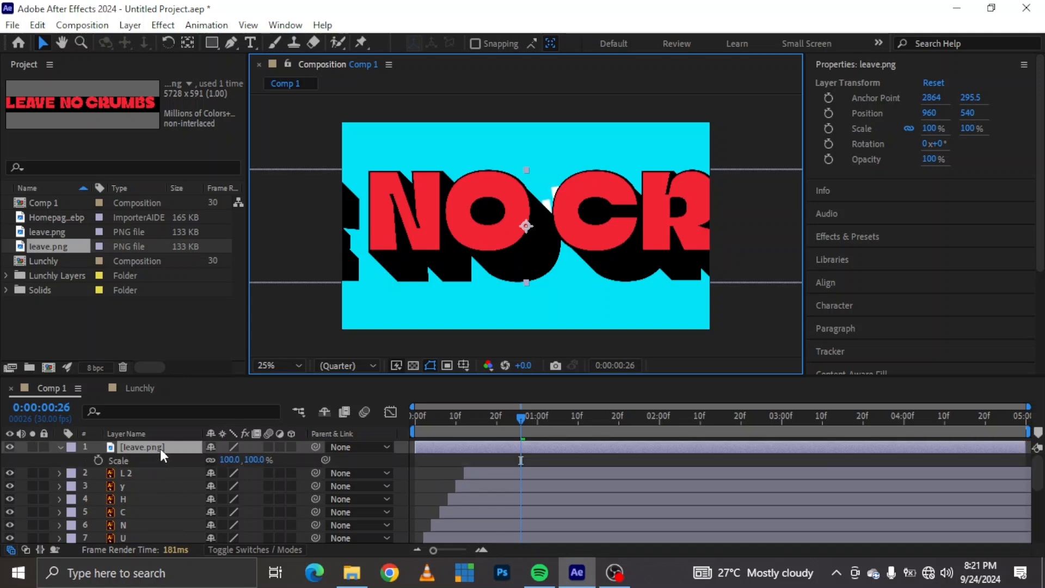
click(226, 460)
text(9)
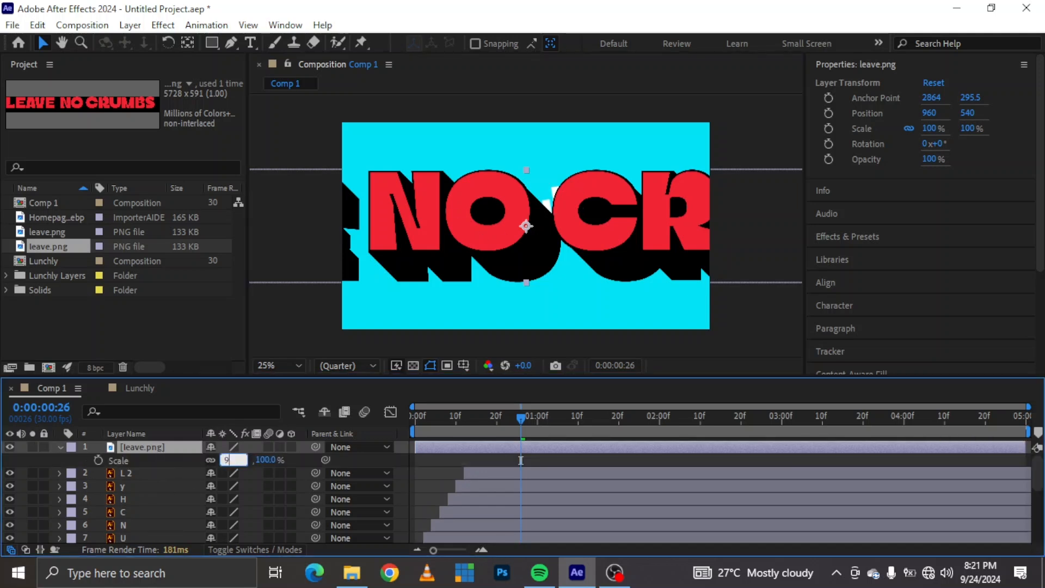
key(Return)
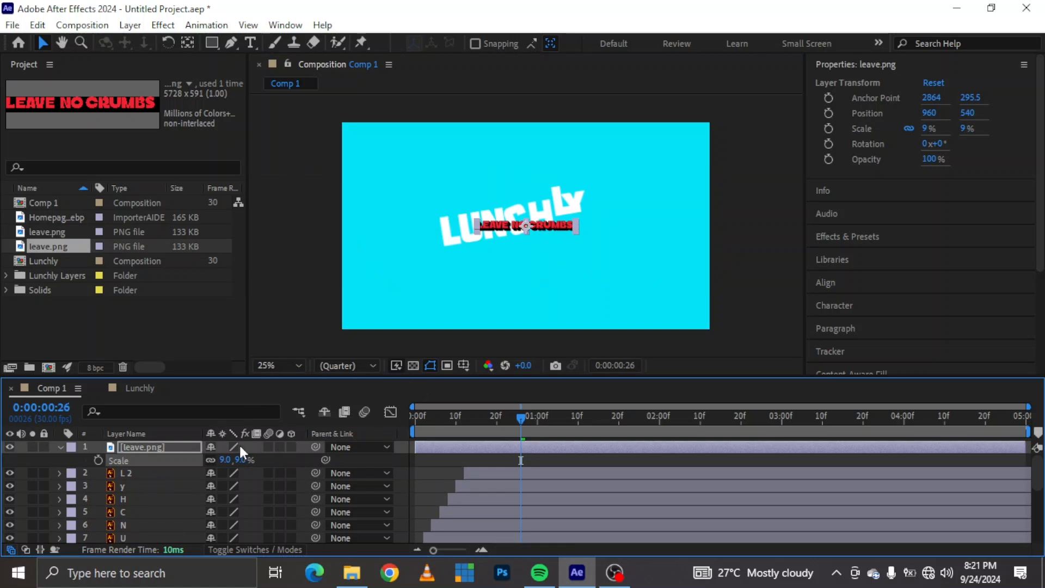
Set the leave.png layer's rotation to -9°
key(r)
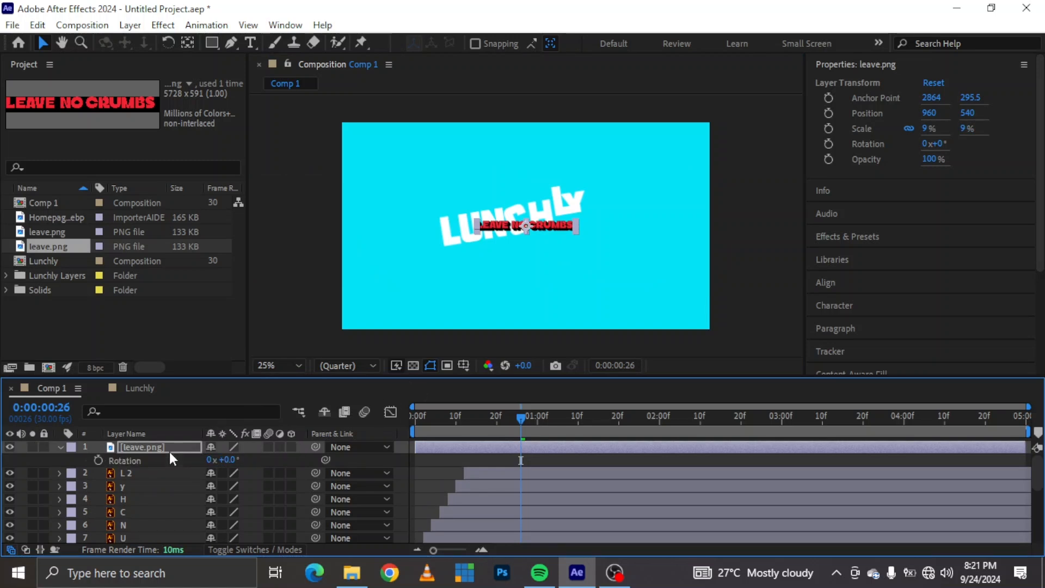
click(229, 460)
text(-9)
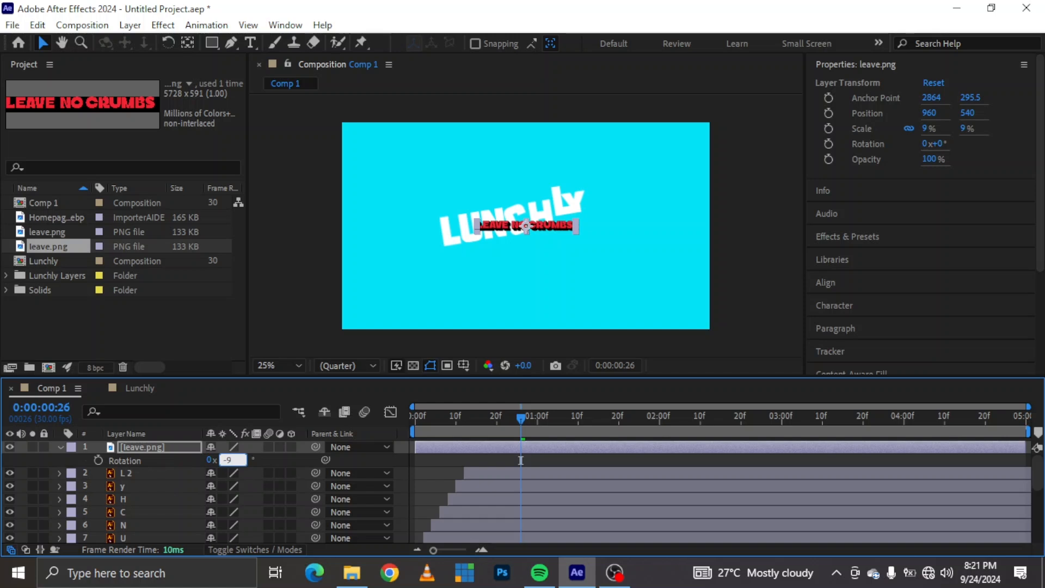
key(Return)
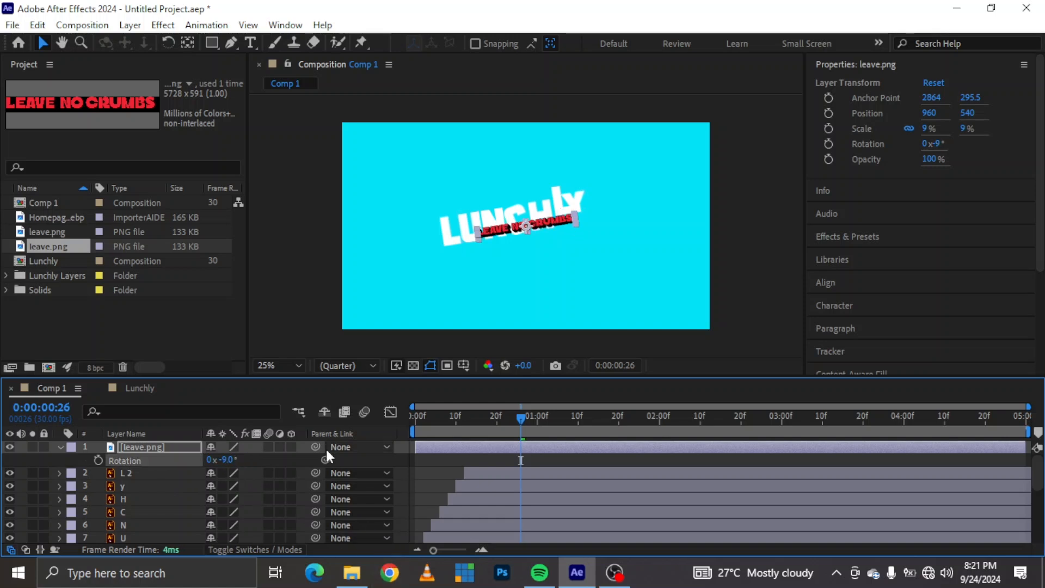
Make the leave.png layer start at 0:00:01:00 and place it below the LUNCHLY lettering at about 1032, 644
key(period)
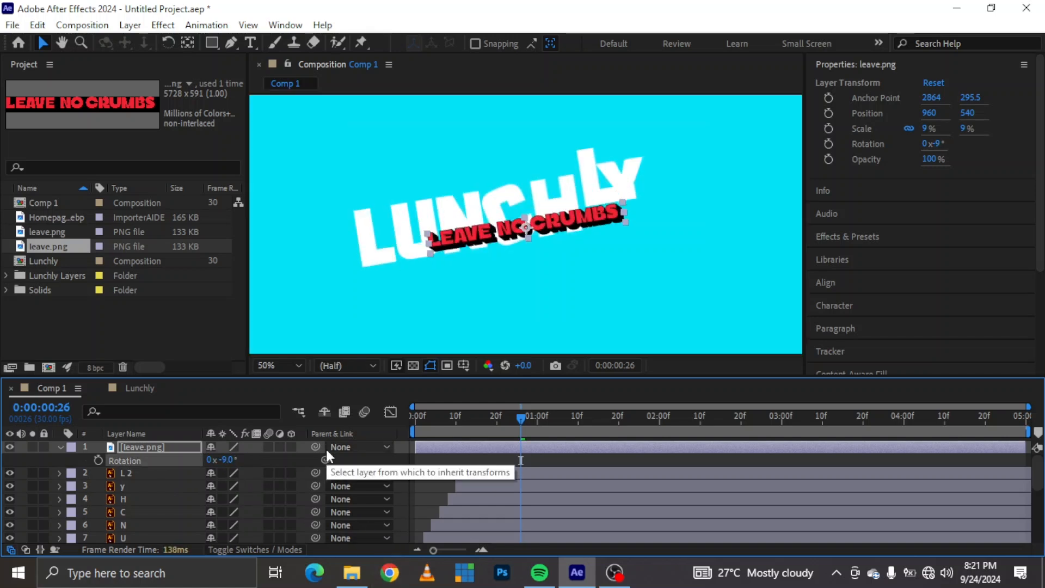
mouse_move(534, 423)
mouse_down()
mouse_move(560, 418)
mouse_move(537, 420)
mouse_up()
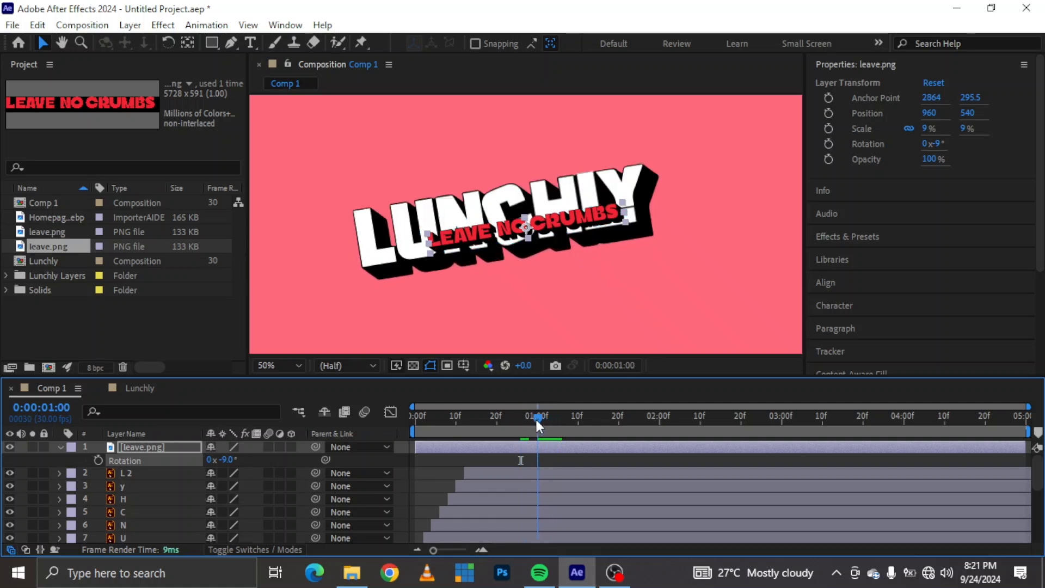
key(alt+bracketleft)
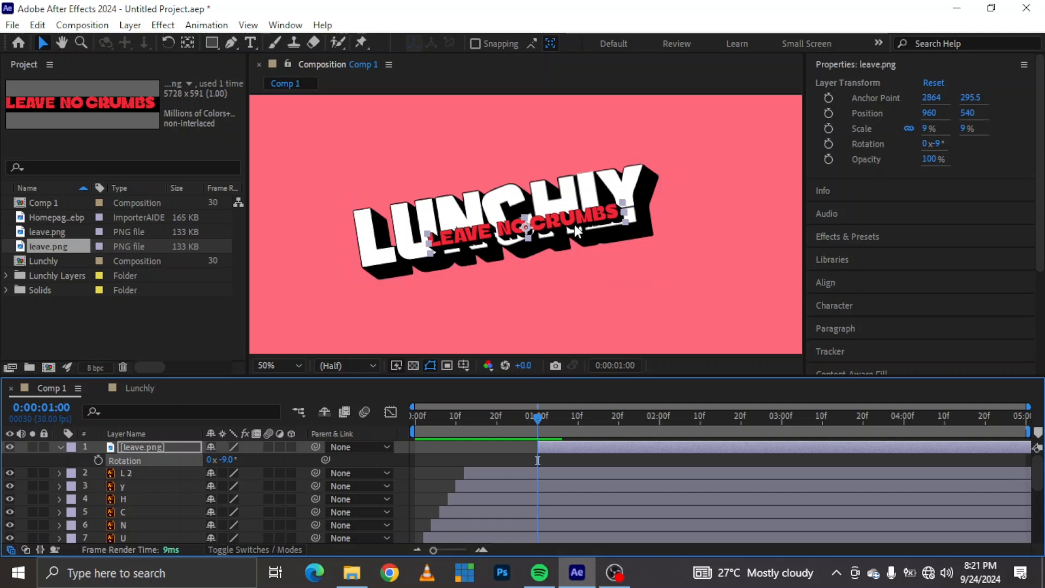
drag(575, 231, 604, 264)
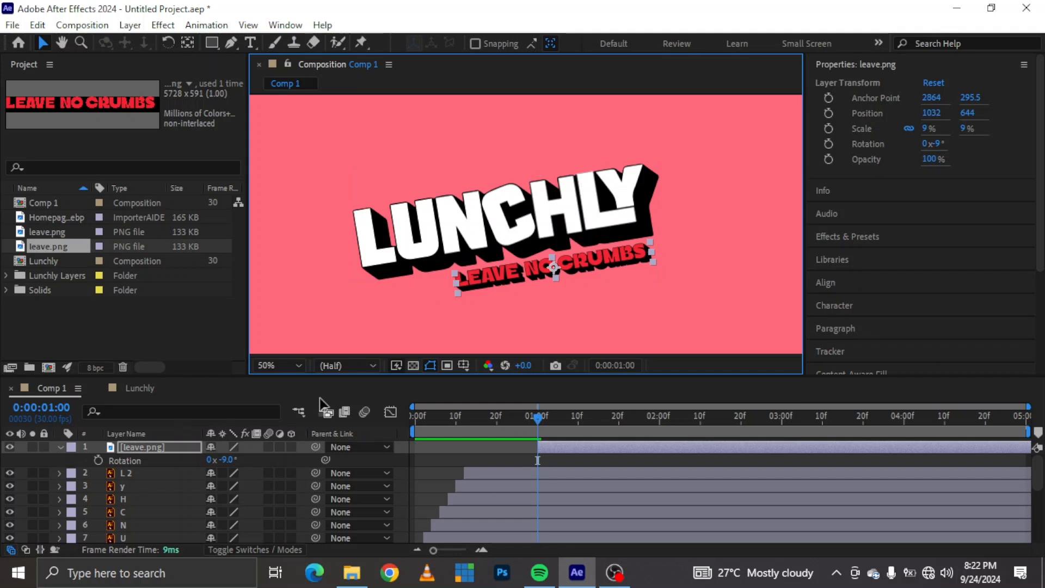
Move the leave.png layer directly beneath black Outlines in the layer stack and collapse black Outlines
click(155, 447)
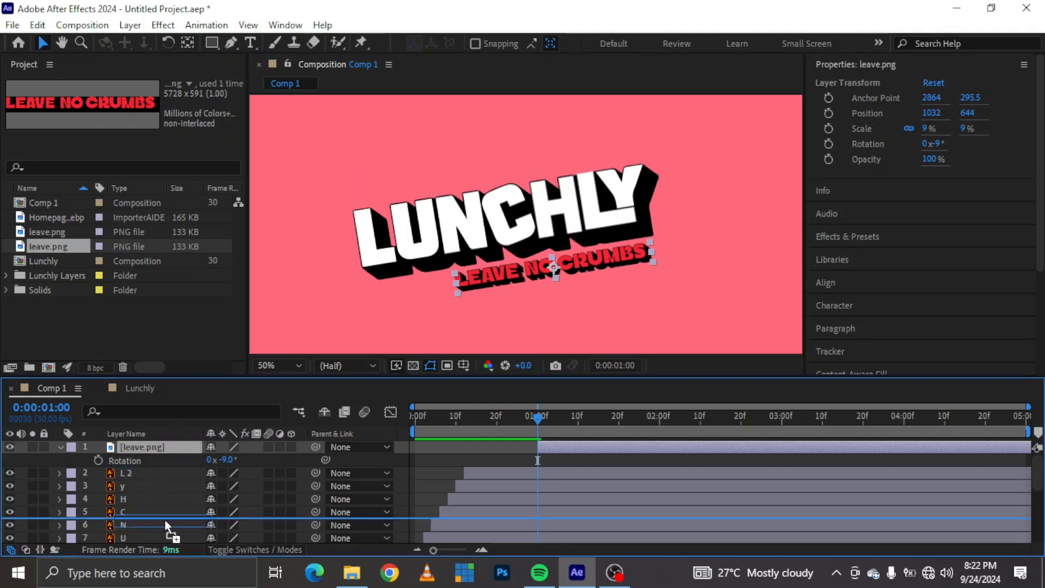
scroll(165, 537, down, 3)
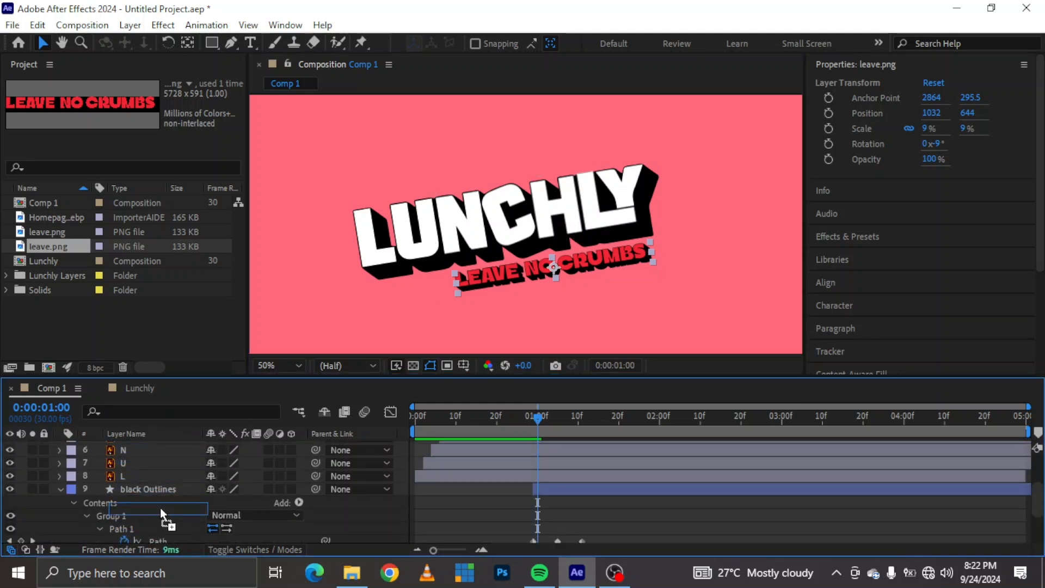
scroll(160, 507, down, 2)
scroll(157, 535, down, 3)
drag(155, 479, 151, 512)
scroll(195, 494, up, 3)
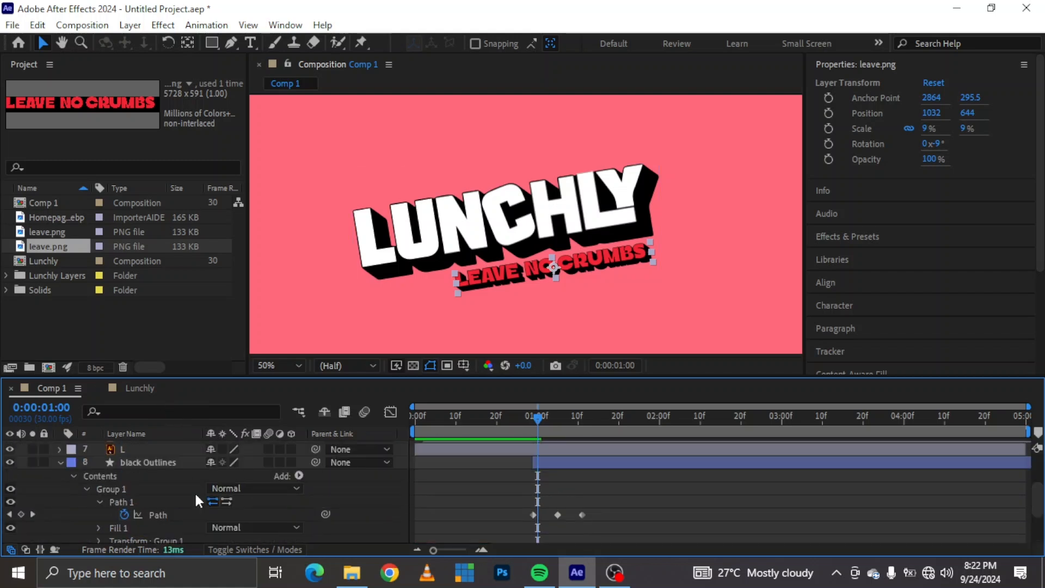
click(60, 460)
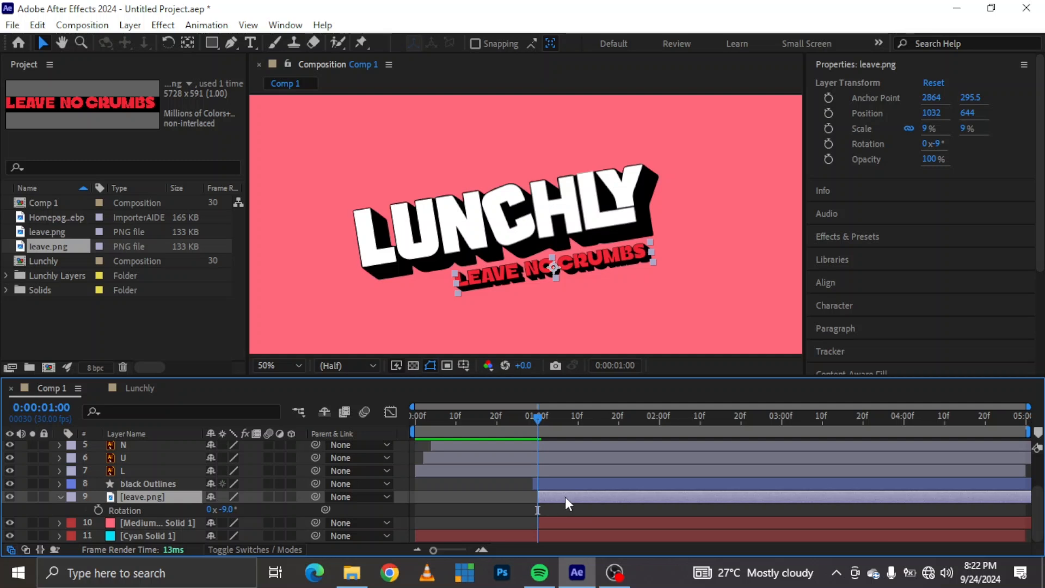
Keyframe leave.png's Position at 1032, 644 on 0:00:01:10 and at 1032, 539, behind the lettering, on 0:00:01:00
key(p)
click(578, 420)
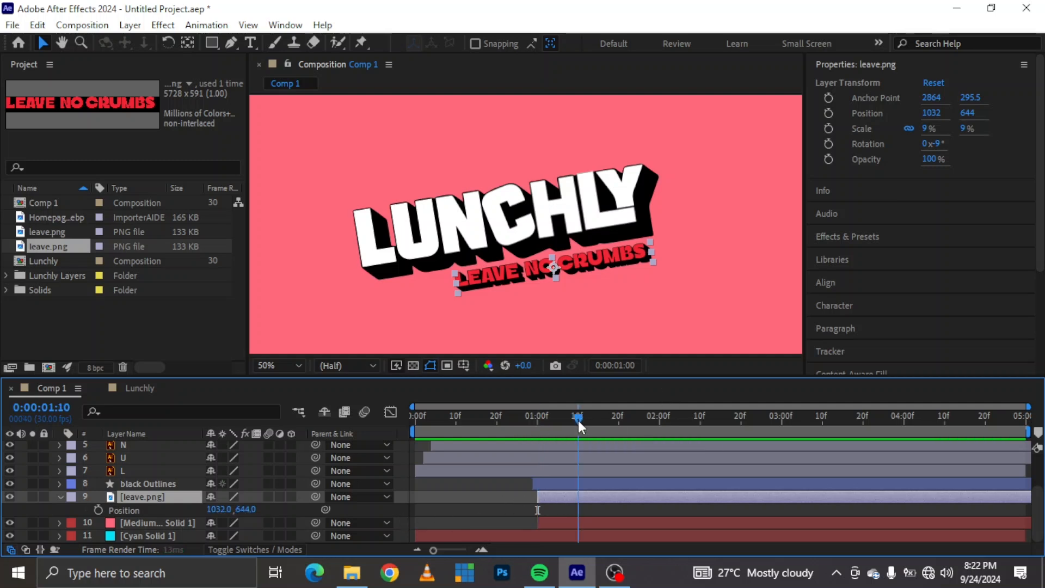
click(98, 508)
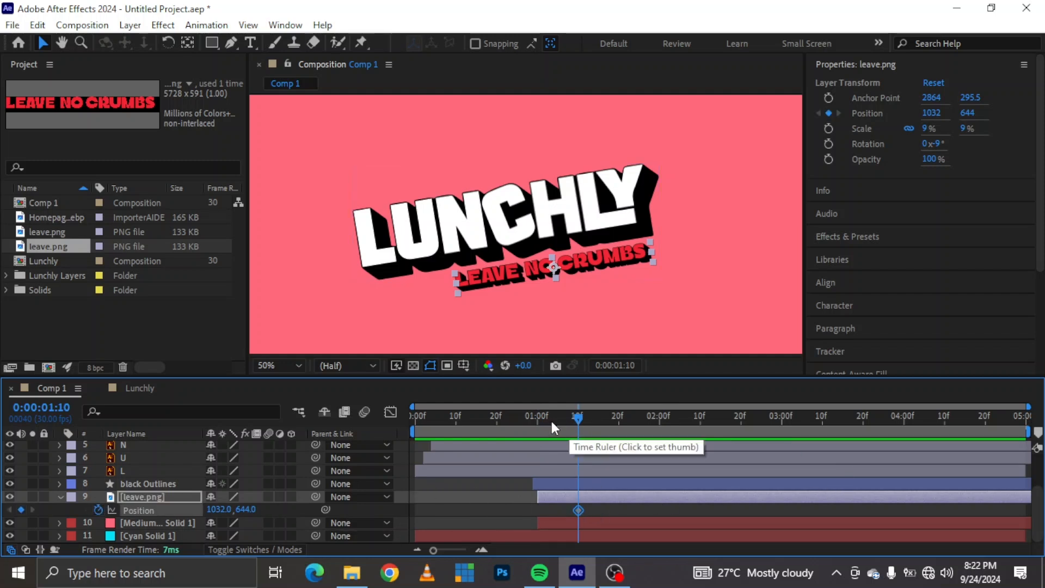
click(537, 418)
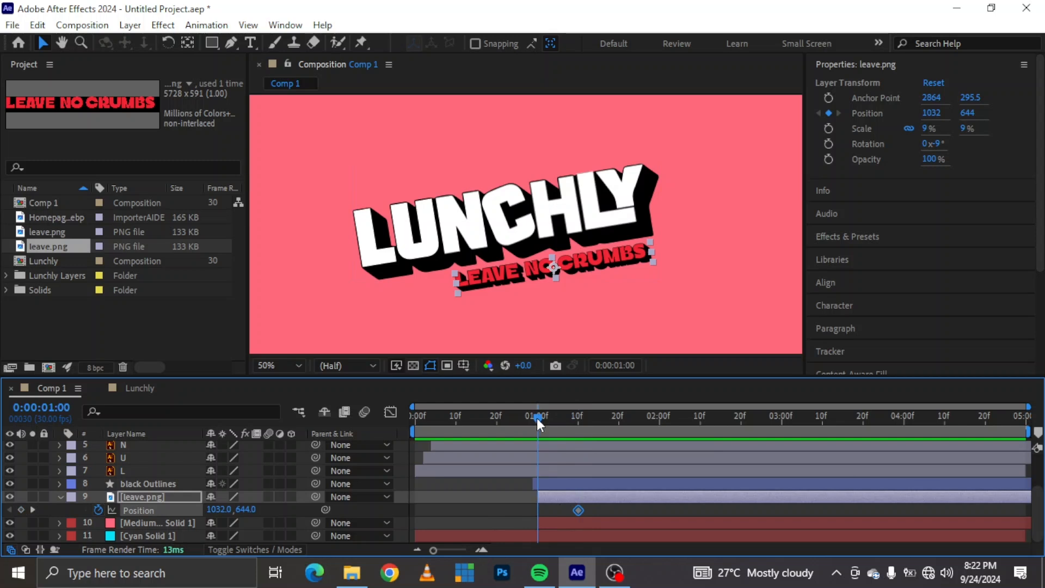
drag(241, 508, 155, 516)
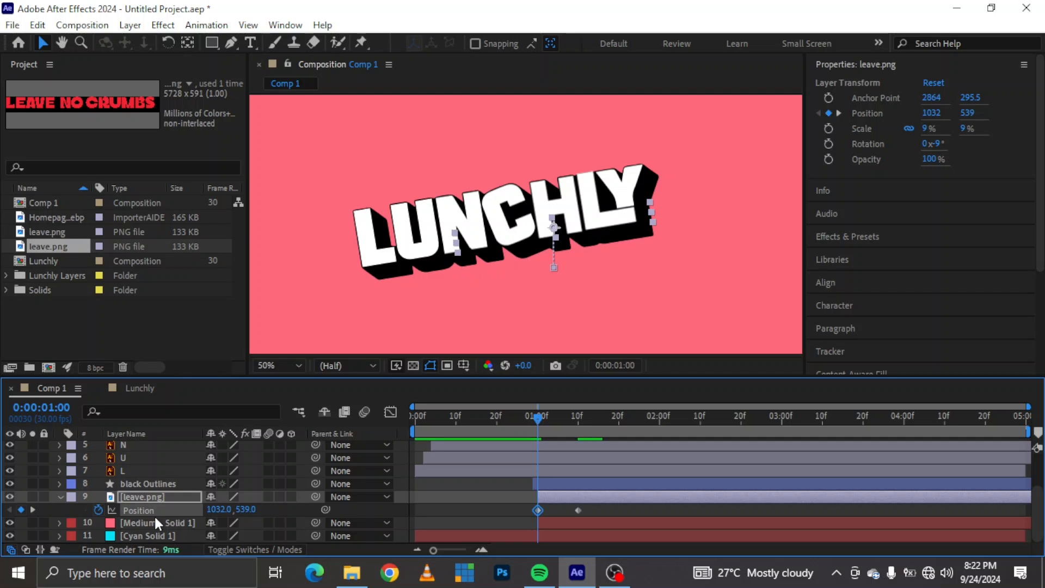
Copy leave.png's last Position keyframe to 0:00:01:06 with Y set to 660, move the final keyframe to 0:00:01:09, and preview the motion
click(533, 430)
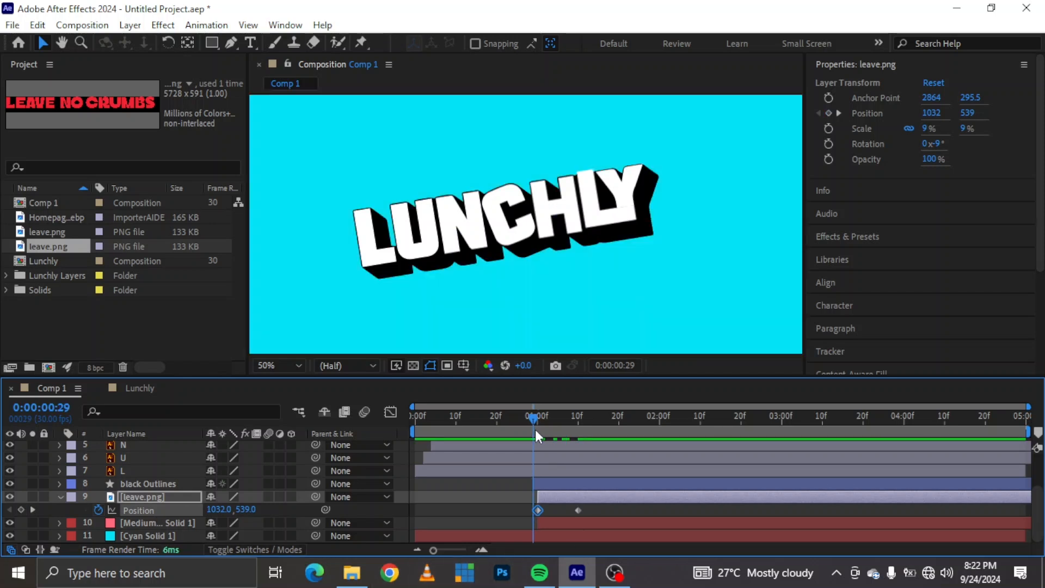
key(Page_Down)
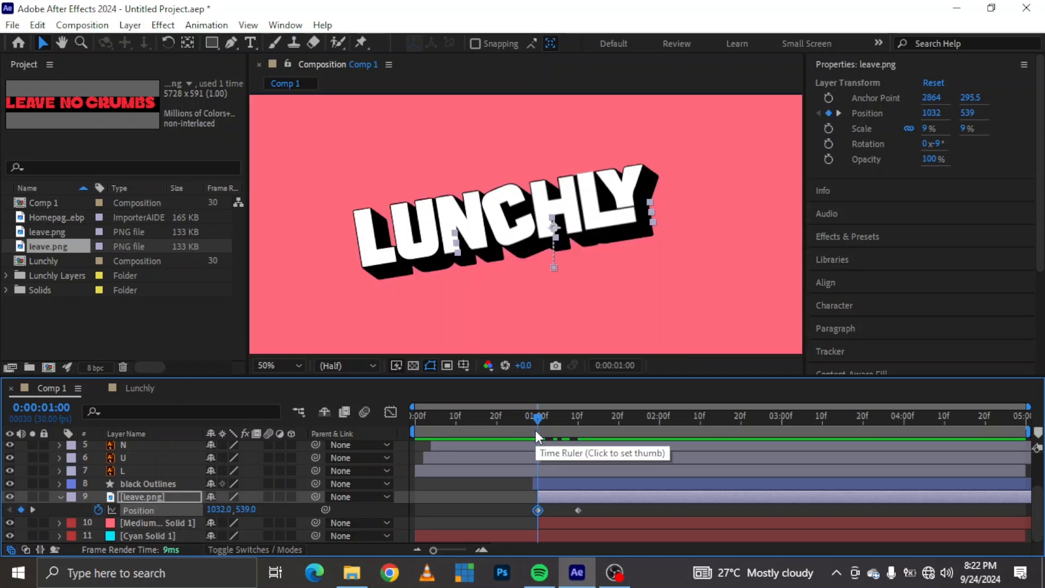
key(Page_Down)
key(Page_Down)
key(Page_Down)
key(Page_Down)
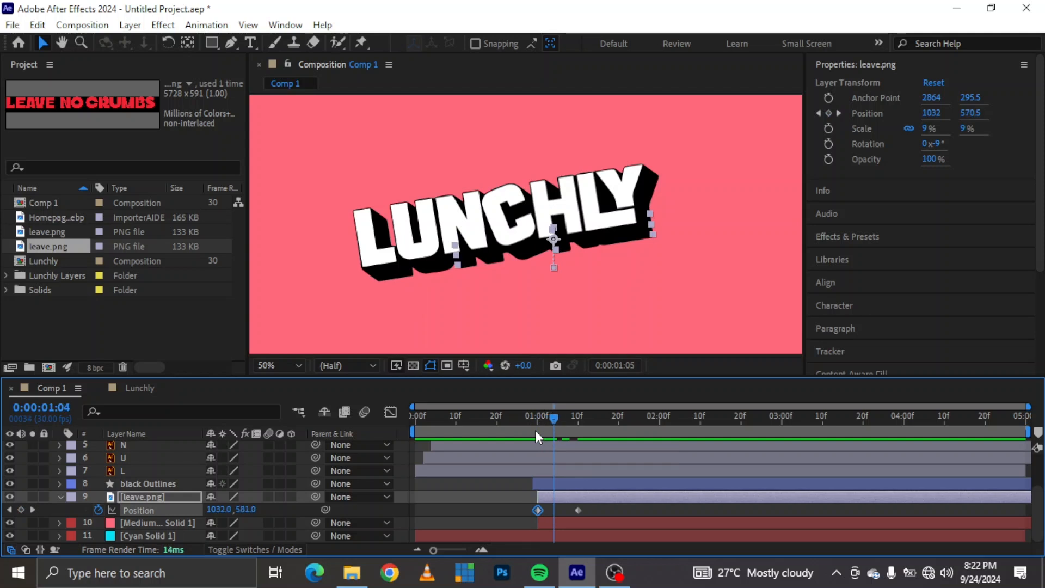
key(Page_Down)
key(Page_Down)
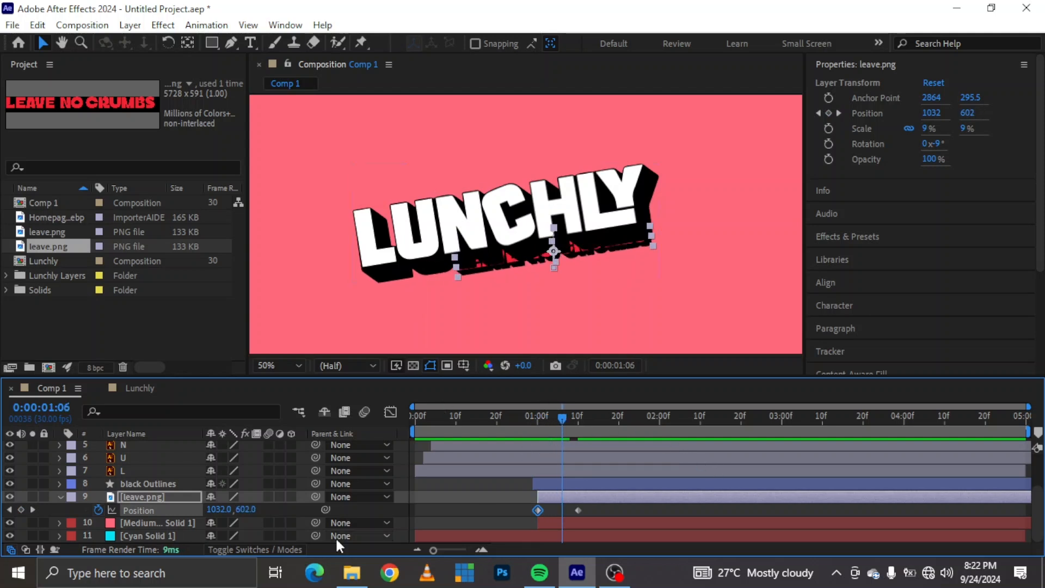
click(579, 511)
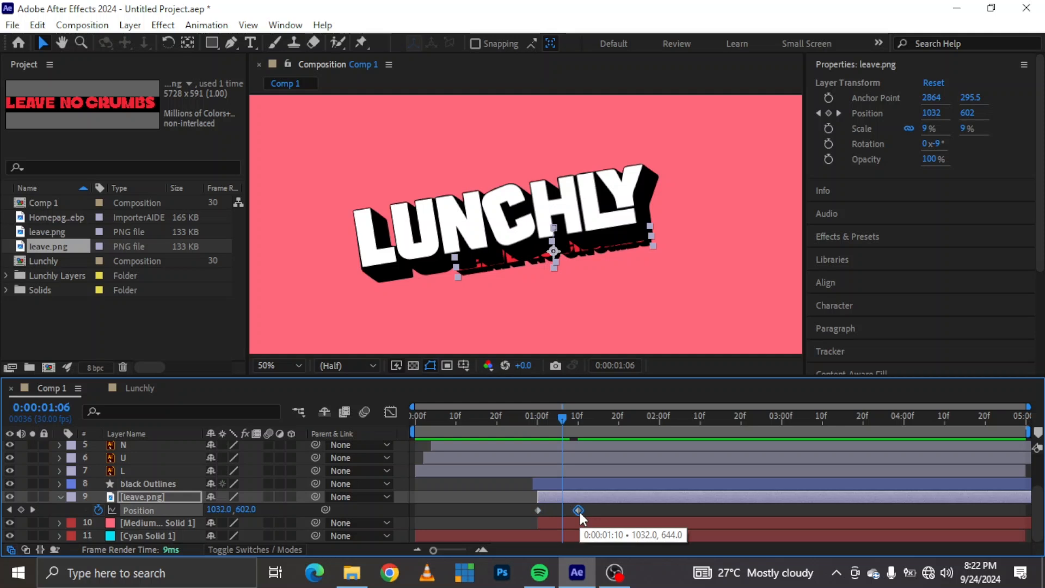
key(ctrl+c)
key(ctrl+v)
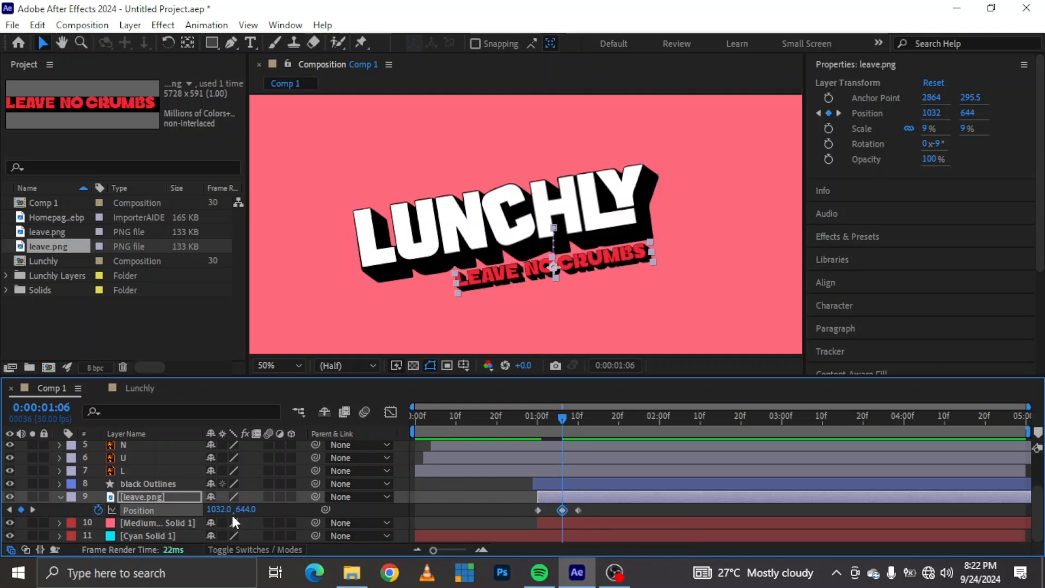
drag(242, 509, 254, 509)
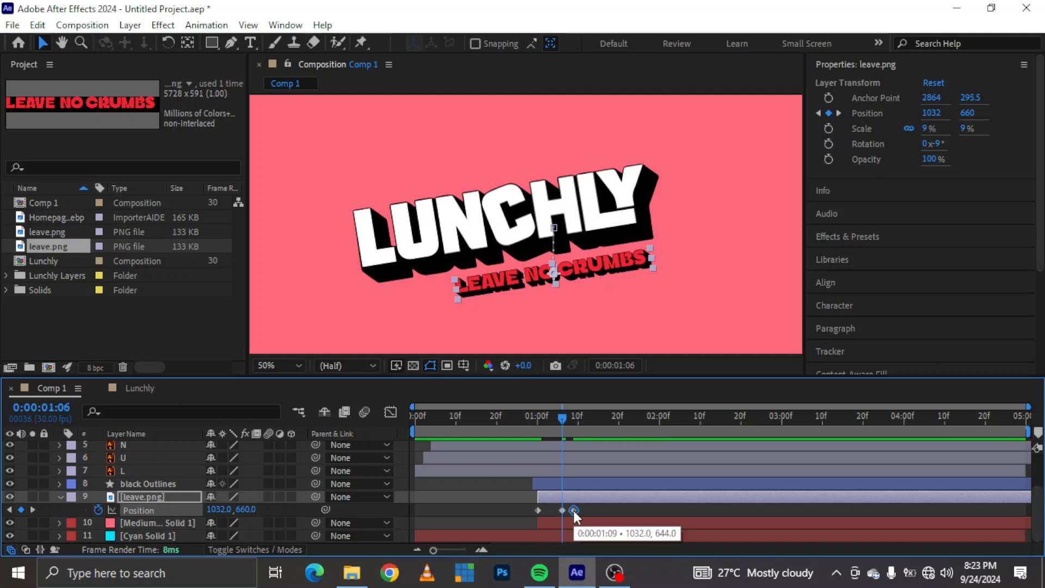
drag(544, 426, 523, 423)
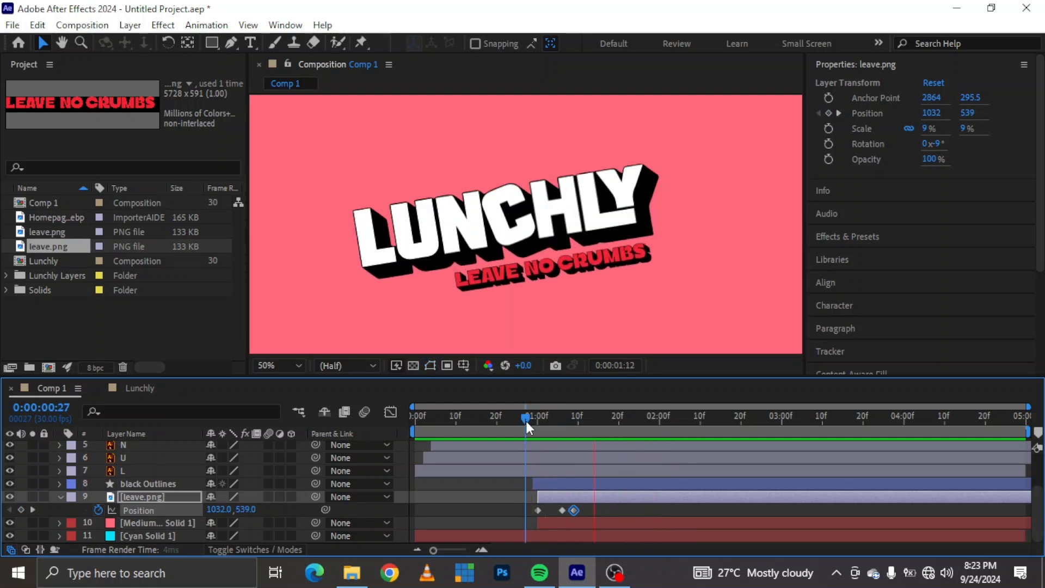
Create a null object in Comp 1 and move it to the top of the layer stack
key(Home)
key(comma)
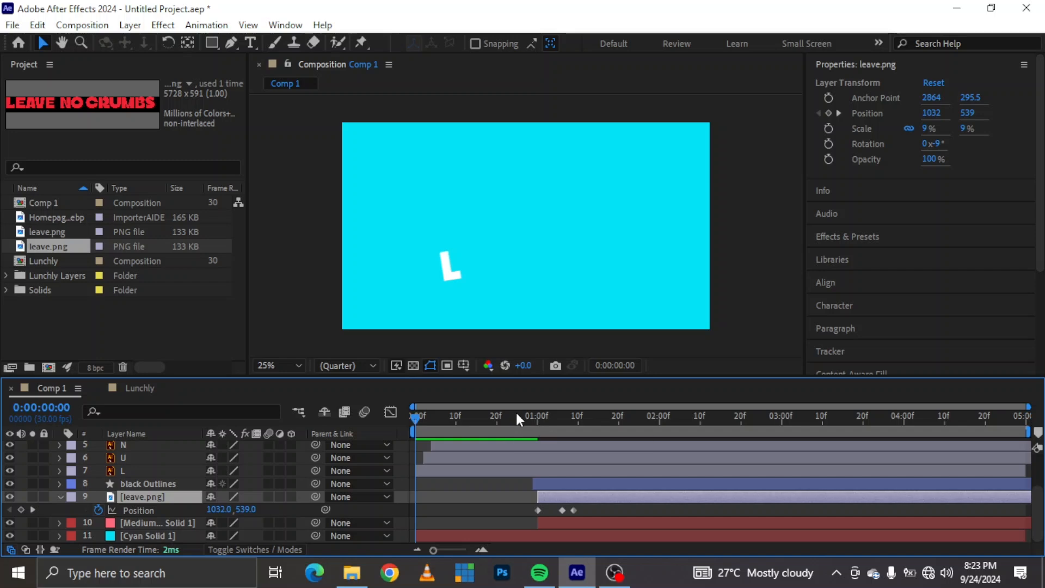
drag(516, 413, 550, 419)
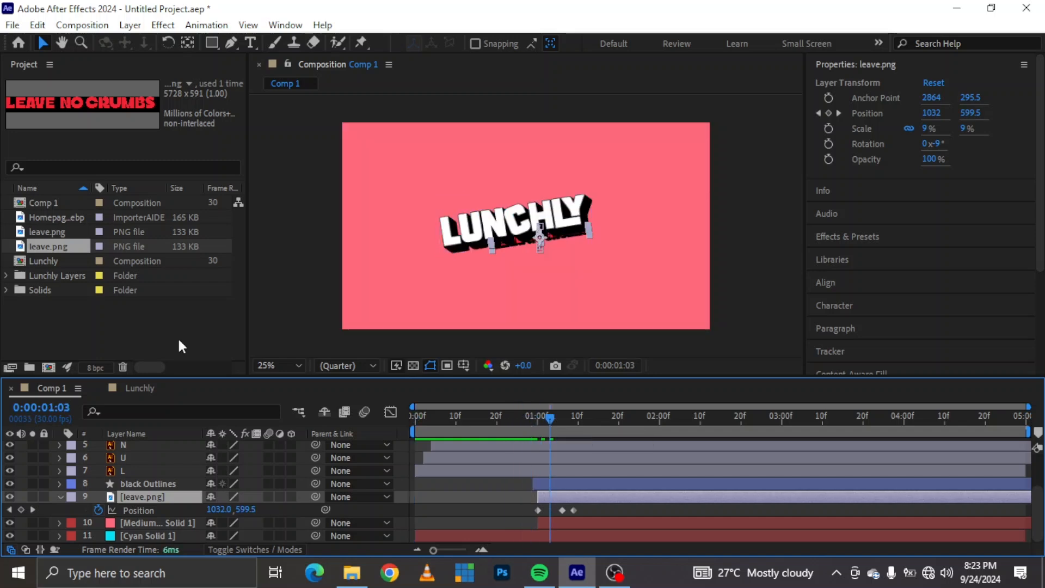
click(131, 25)
mouse_move(161, 25)
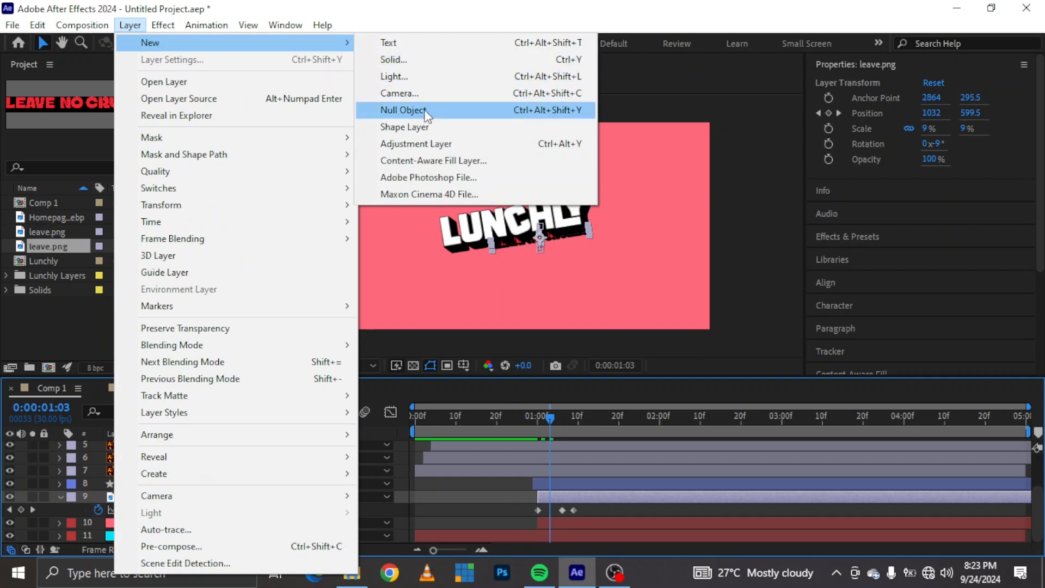
click(403, 110)
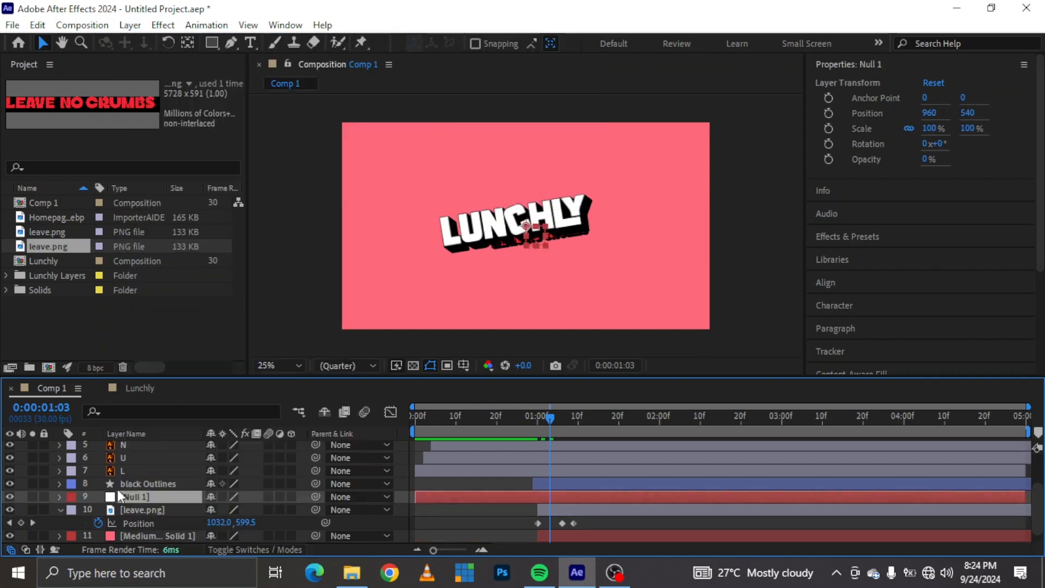
drag(139, 498, 138, 440)
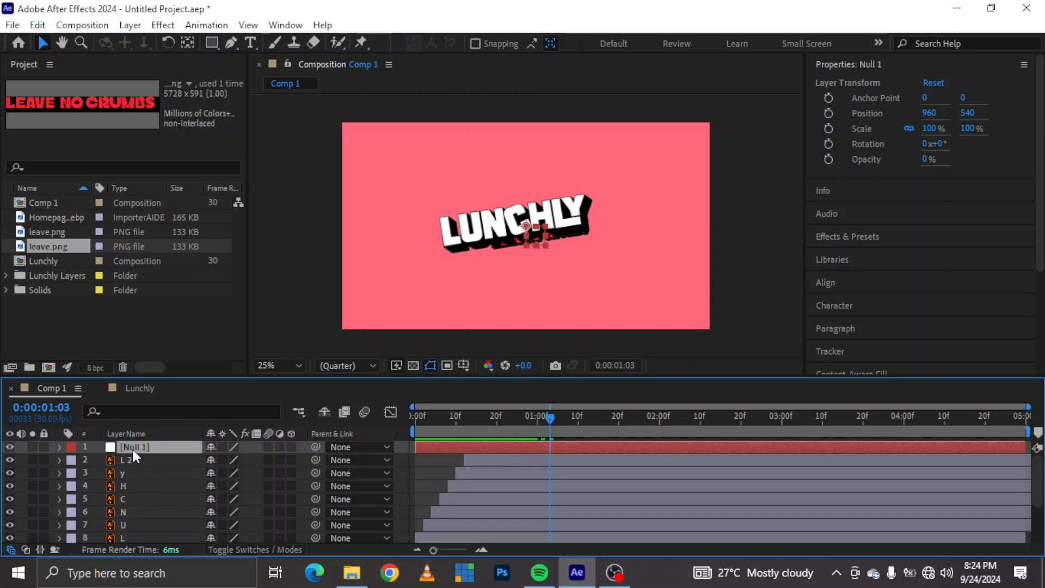
Parent all the letter layers, black Outlines and leave.png to the null
click(138, 457)
scroll(138, 458, down, 3)
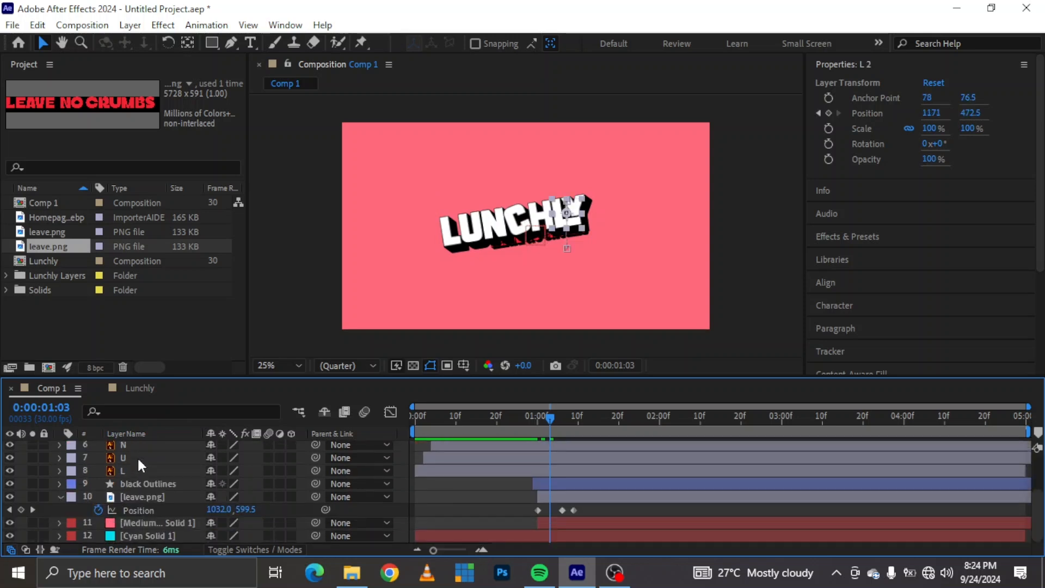
shift+click(146, 499)
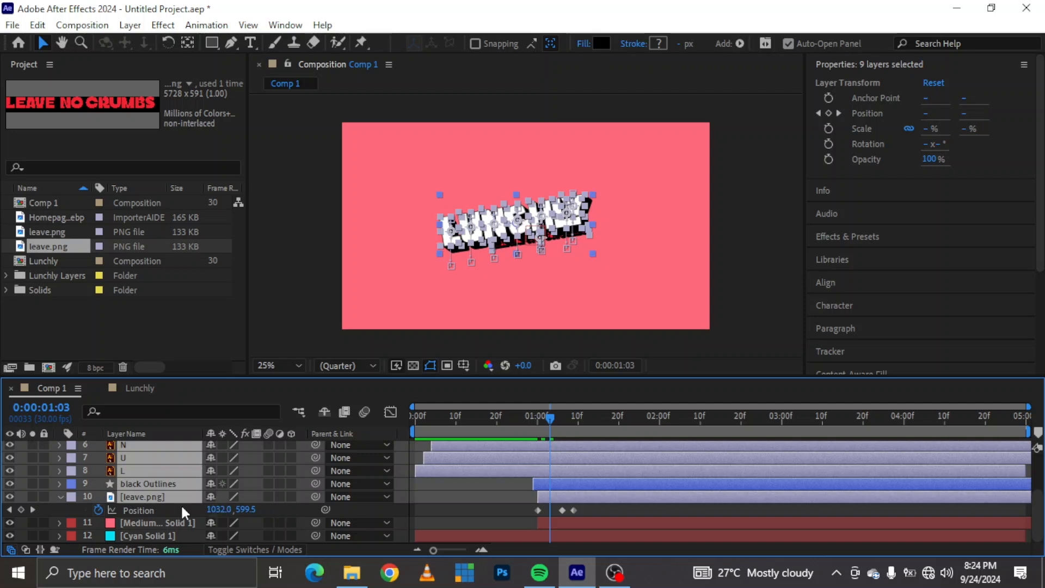
scroll(166, 501, up, 4)
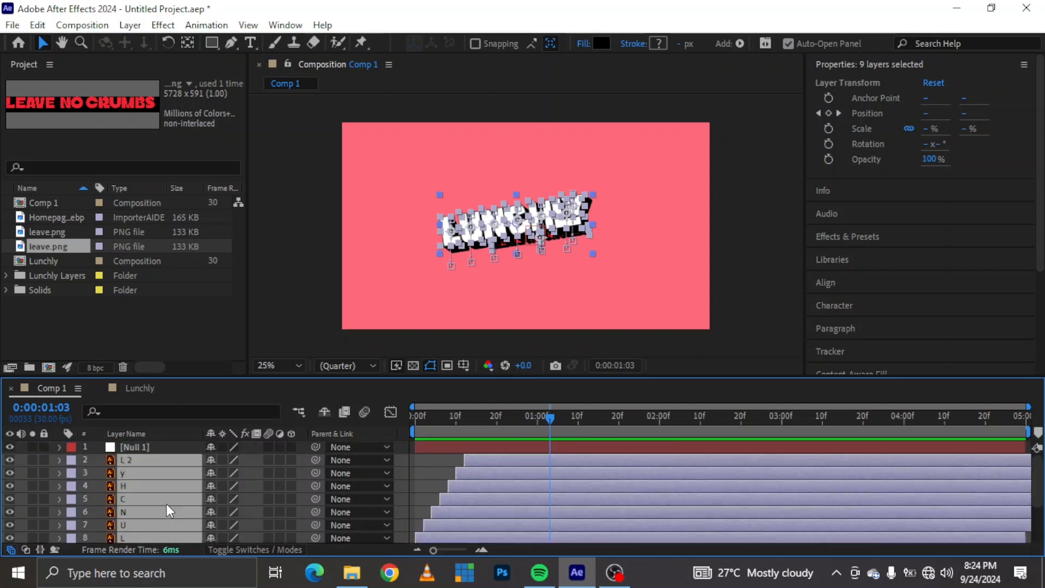
drag(315, 472, 129, 446)
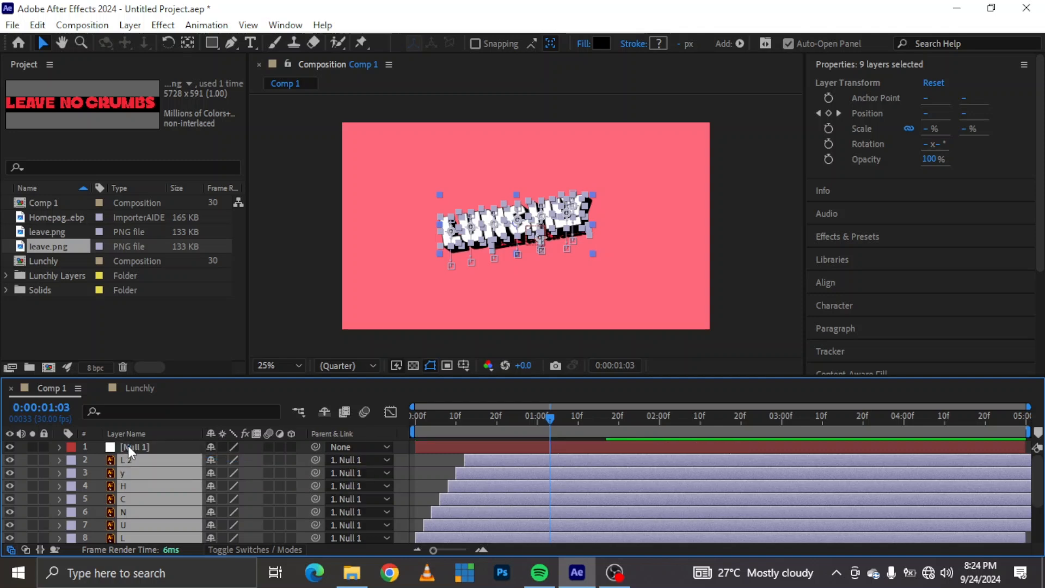
Try scaling the null to 106%, and undo the change
click(136, 446)
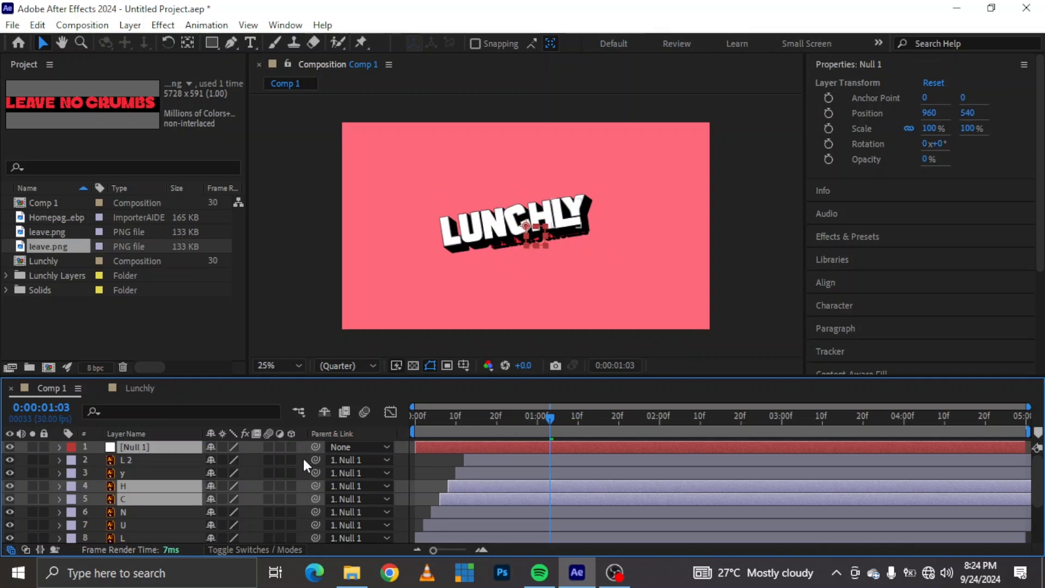
key(s)
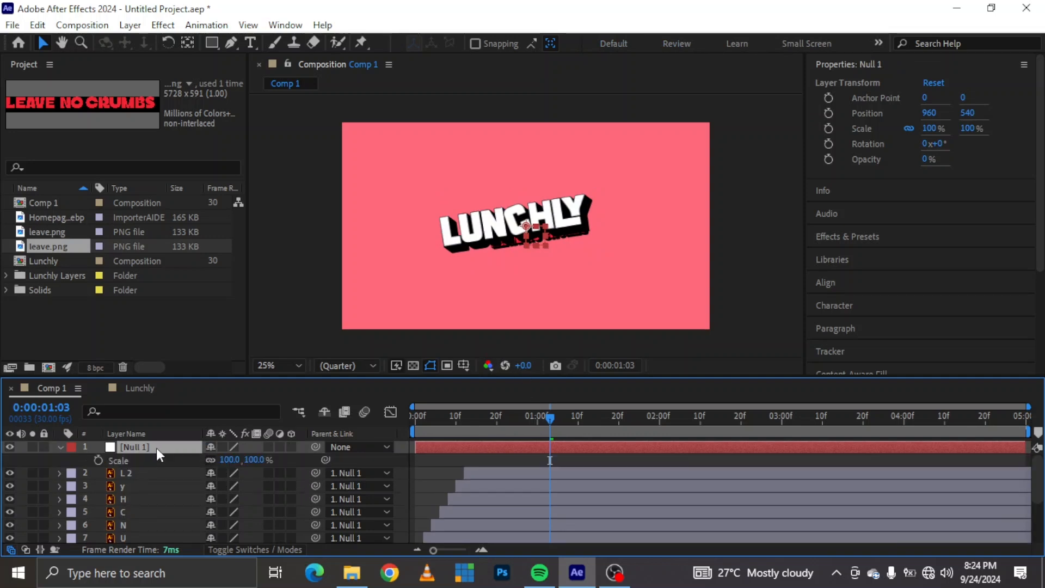
mouse_move(246, 463)
mouse_down()
mouse_move(283, 463)
mouse_move(253, 464)
mouse_up()
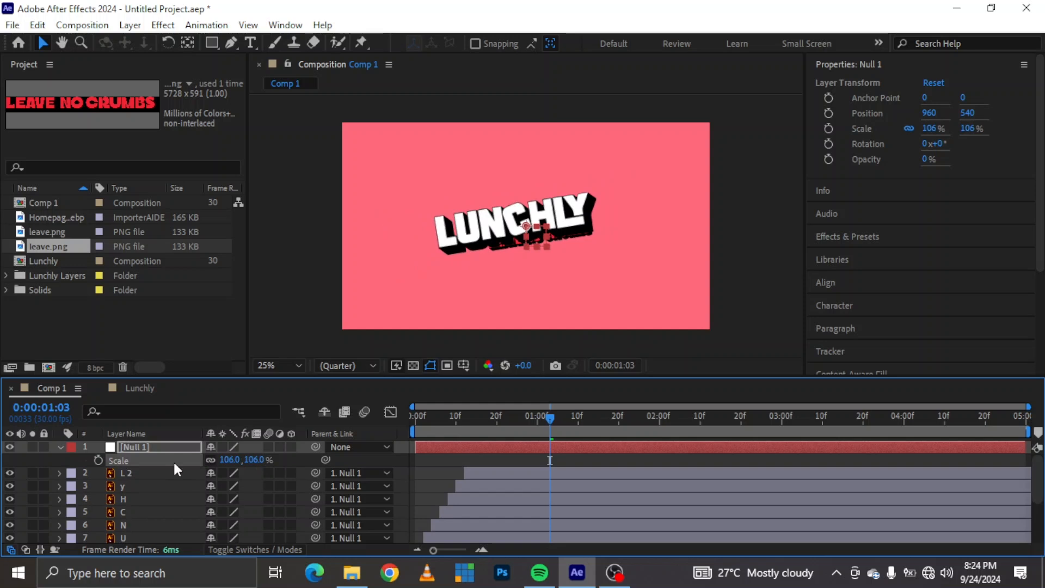
key(ctrl+z)
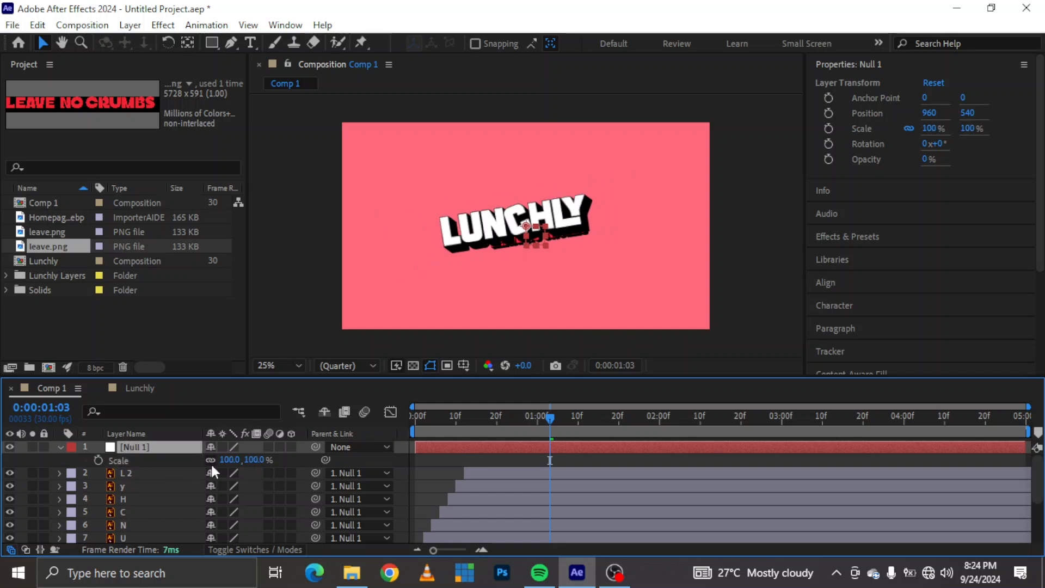
Shift the null horizontally to position 658, 540, undoing a trial vertical move to 651 first
key(p)
drag(248, 461, 343, 455)
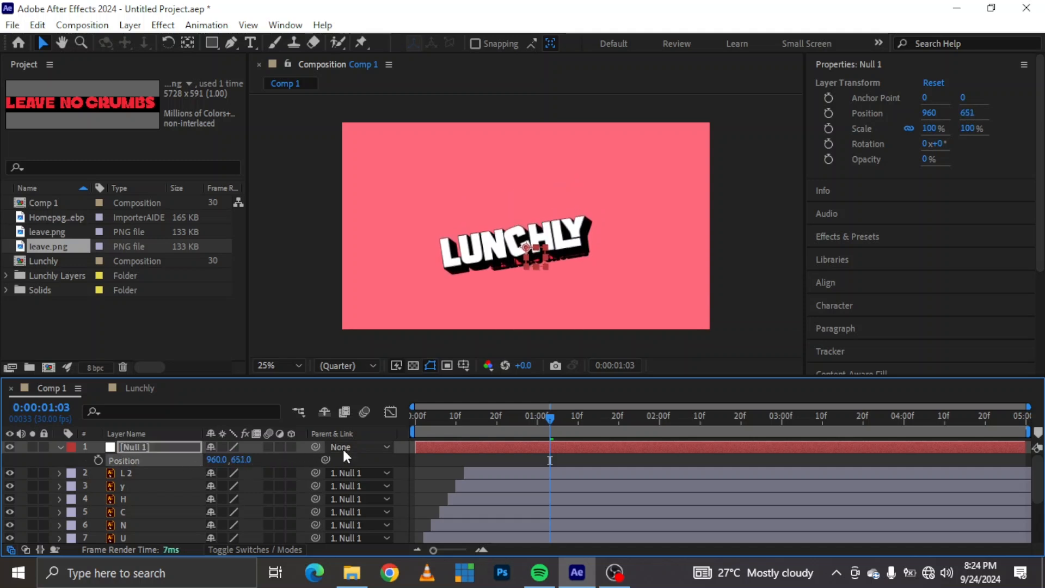
key(ctrl+z)
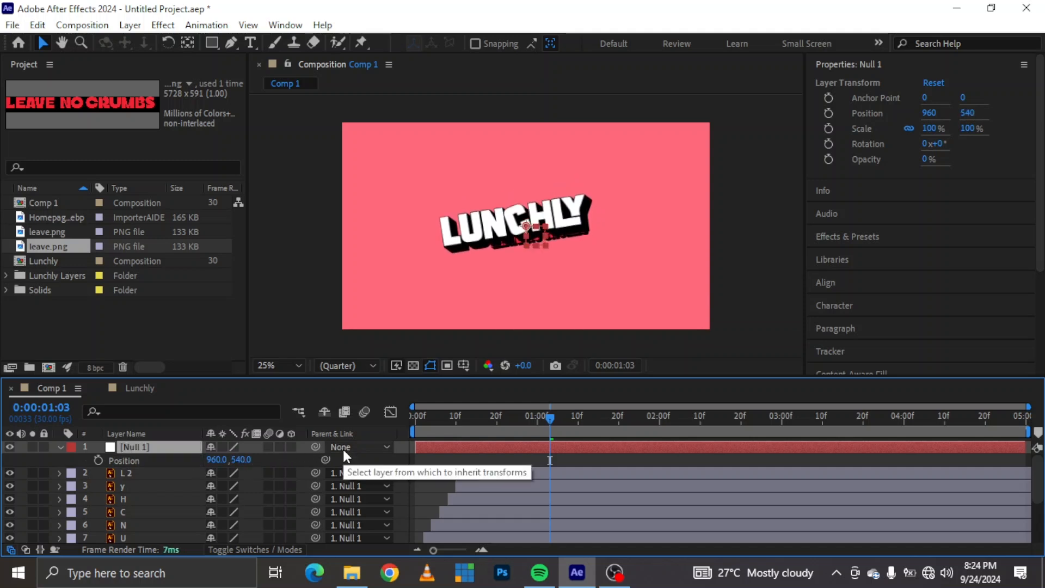
drag(216, 463, 6, 477)
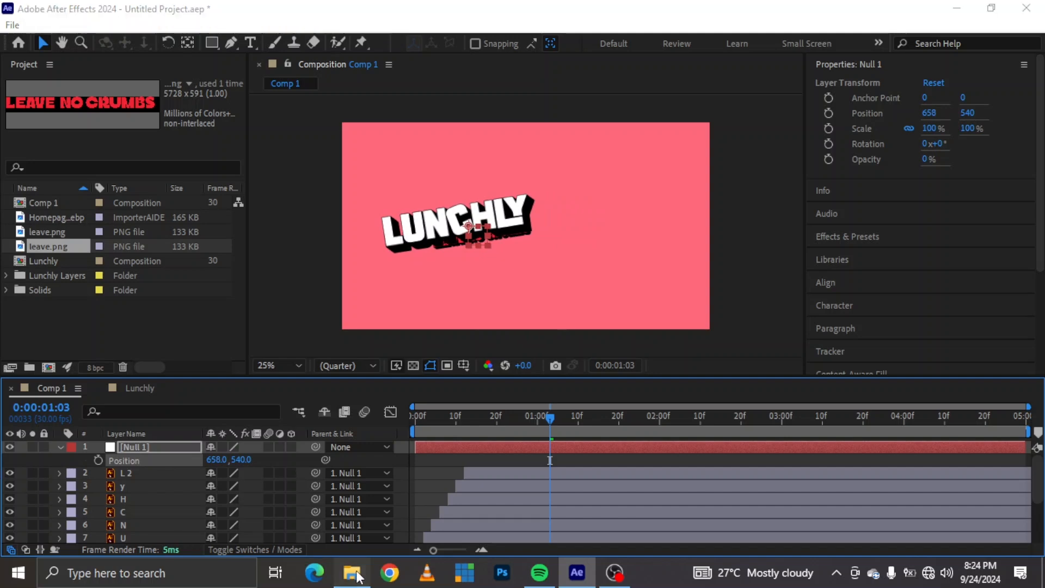
Bring feastable.png from the resource folder in File Explorer into Comp 1 as the top layer
click(352, 572)
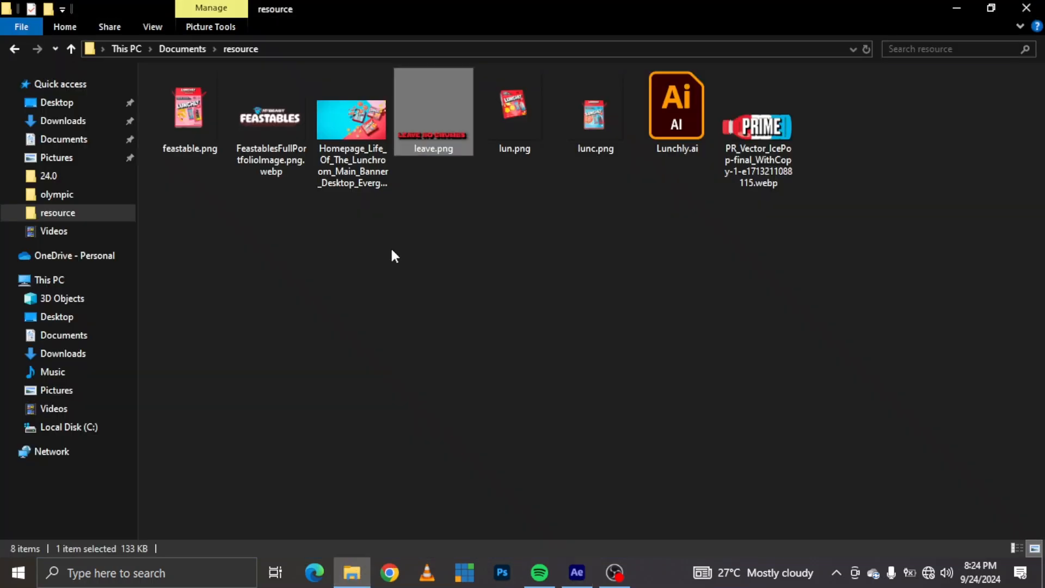
click(198, 121)
ctrl+click(503, 123)
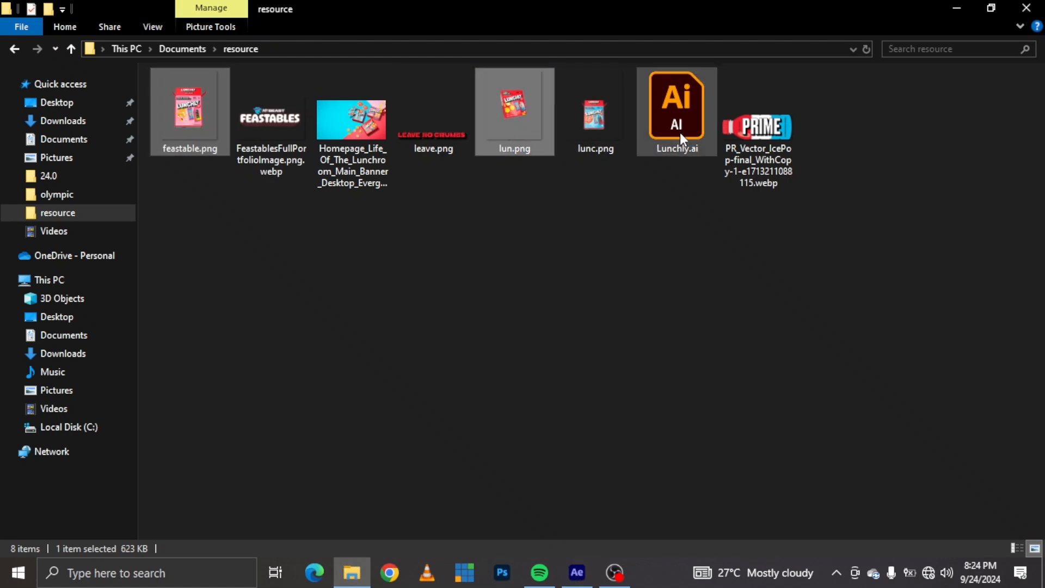
click(508, 301)
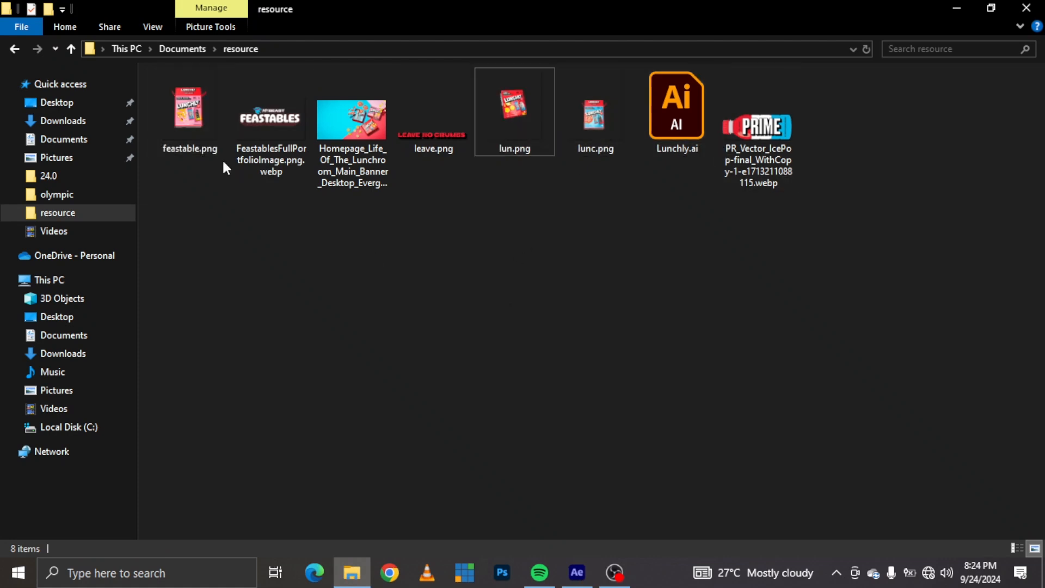
drag(201, 131, 603, 281)
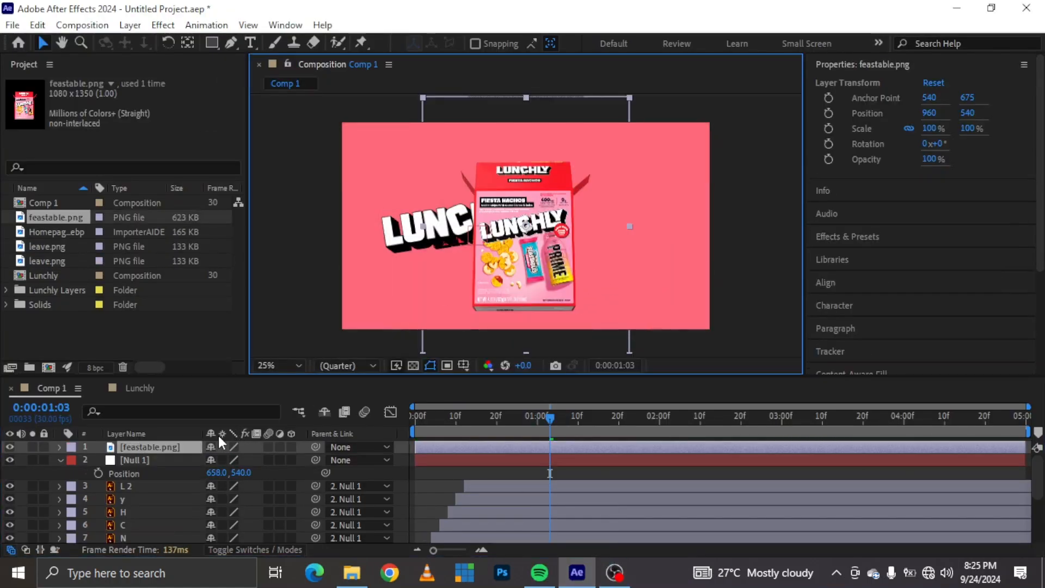
Rotate feastable.png to -45° and place it in the upper-right corner of the frame at about 1752, 188
drag(517, 279, 687, 214)
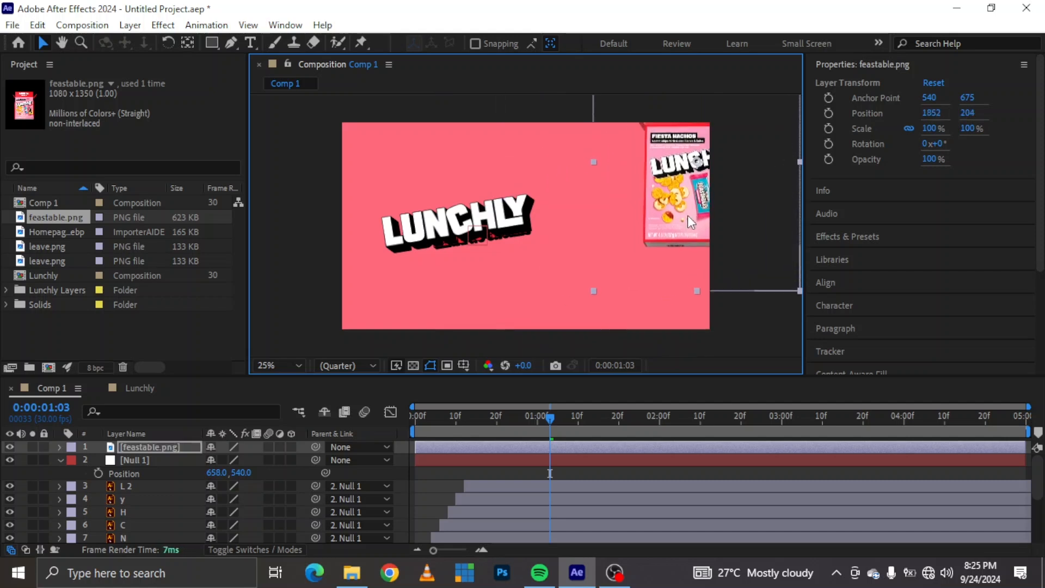
key(r)
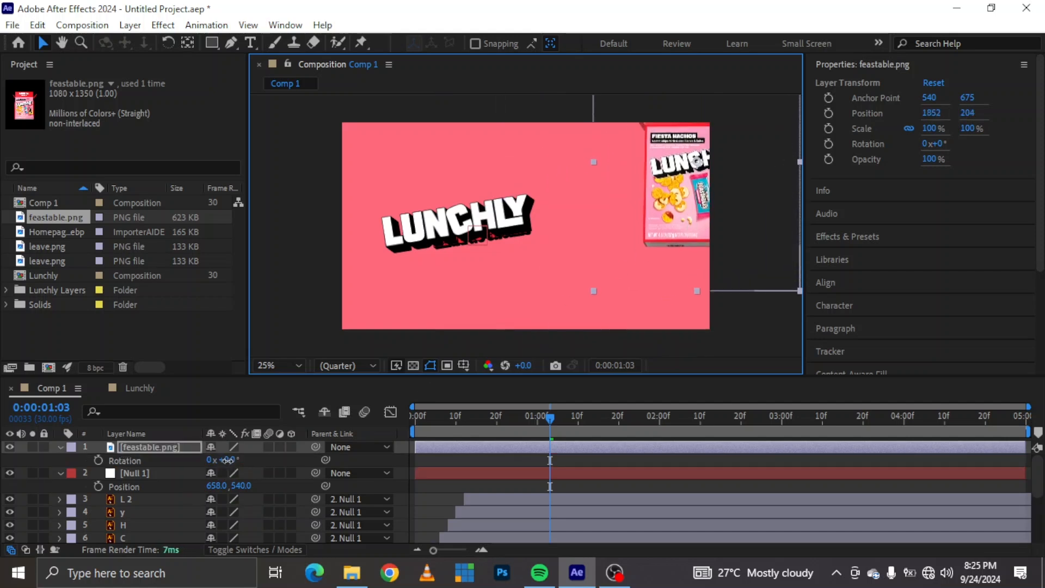
drag(226, 460, 189, 461)
drag(711, 194, 691, 191)
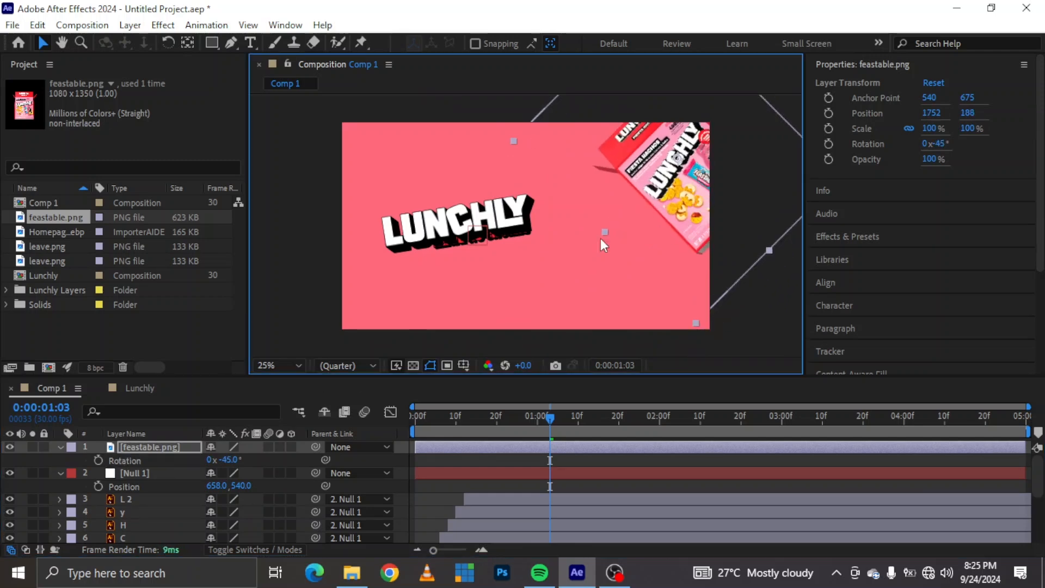
Bring lun.png from the resource folder in File Explorer into Comp 1 as the top layer, placed at about 1716, 680
click(352, 572)
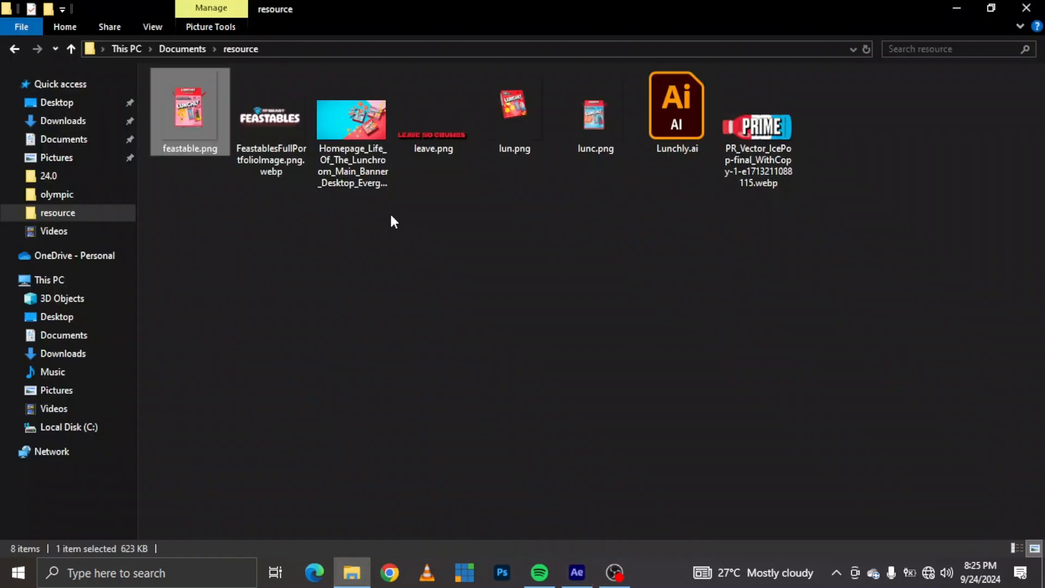
drag(484, 114, 351, 470)
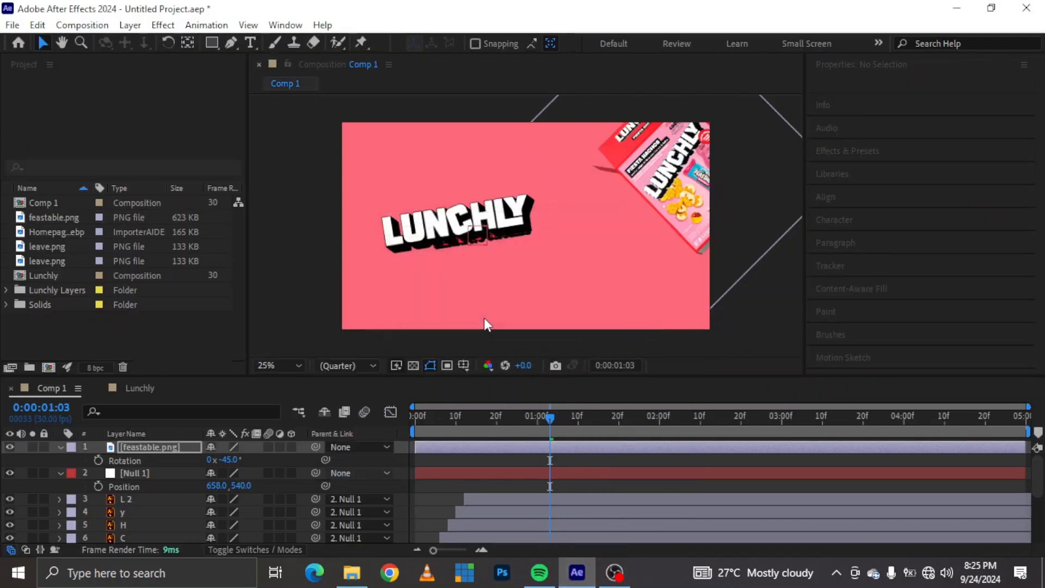
drag(542, 227, 686, 254)
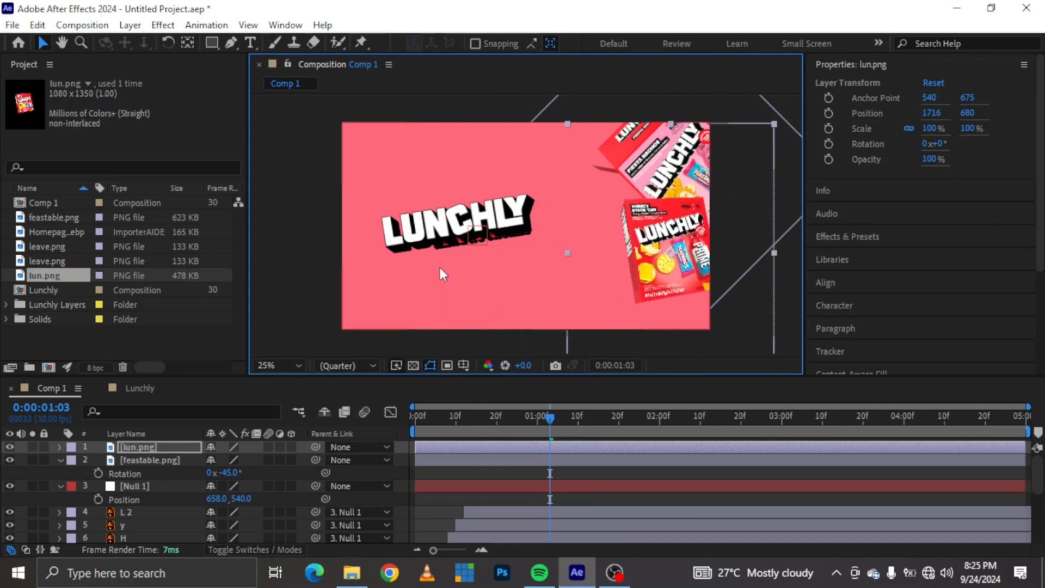
Scale lun.png to 125% and move it to about 1672, 656, below feastable.png
key(s)
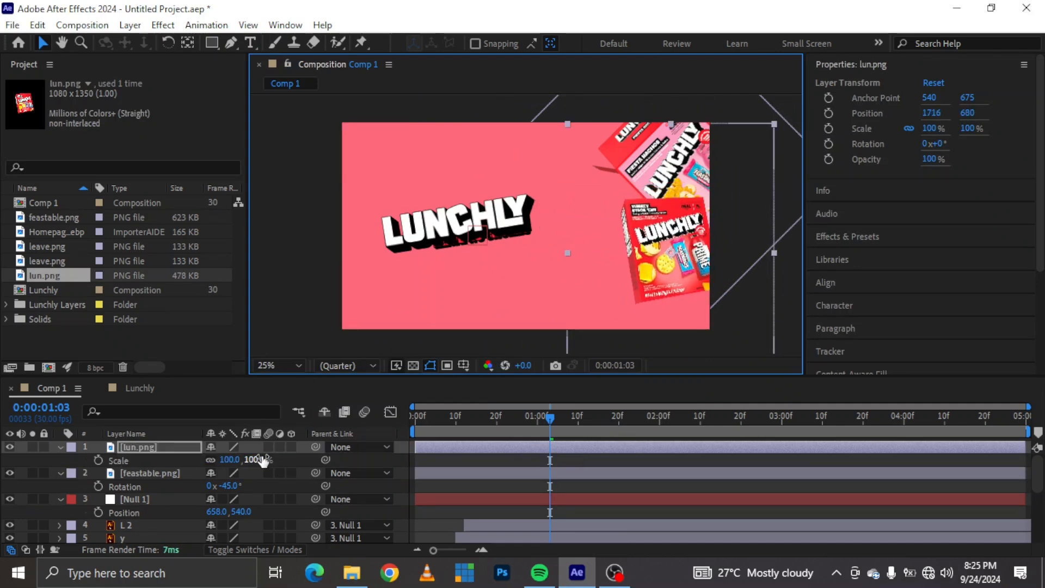
drag(260, 458, 273, 456)
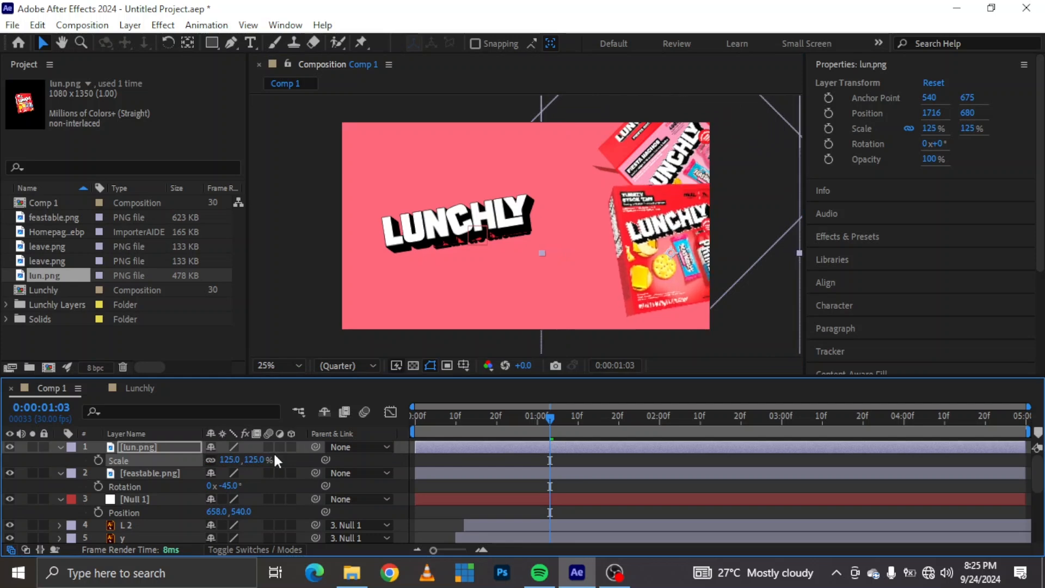
drag(706, 240, 696, 229)
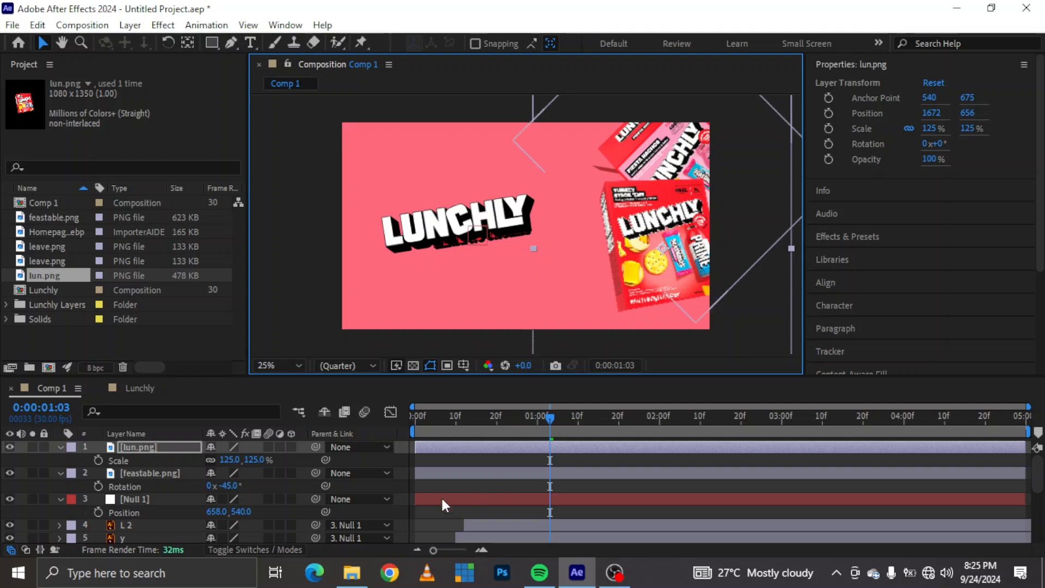
Bring lunc.png from the resource folder in File Explorer into Comp 1 as the top layer and scale it to 131%
click(352, 572)
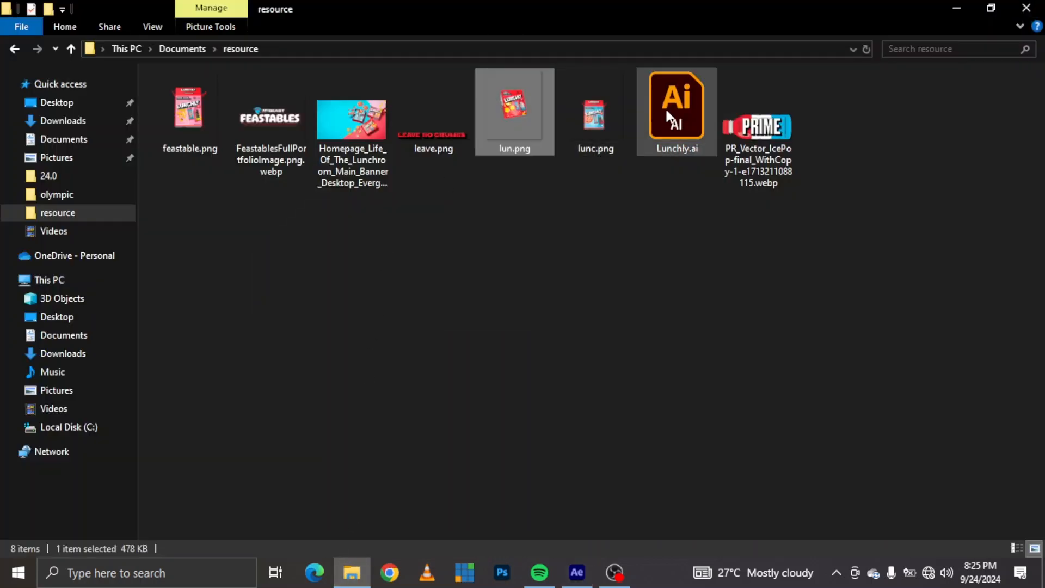
drag(619, 122, 478, 333)
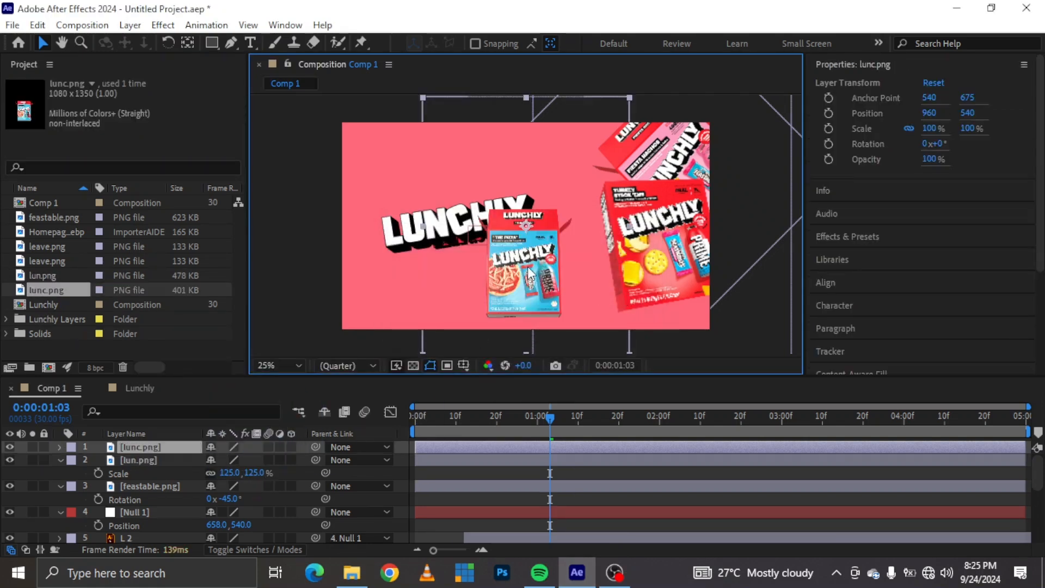
key(s)
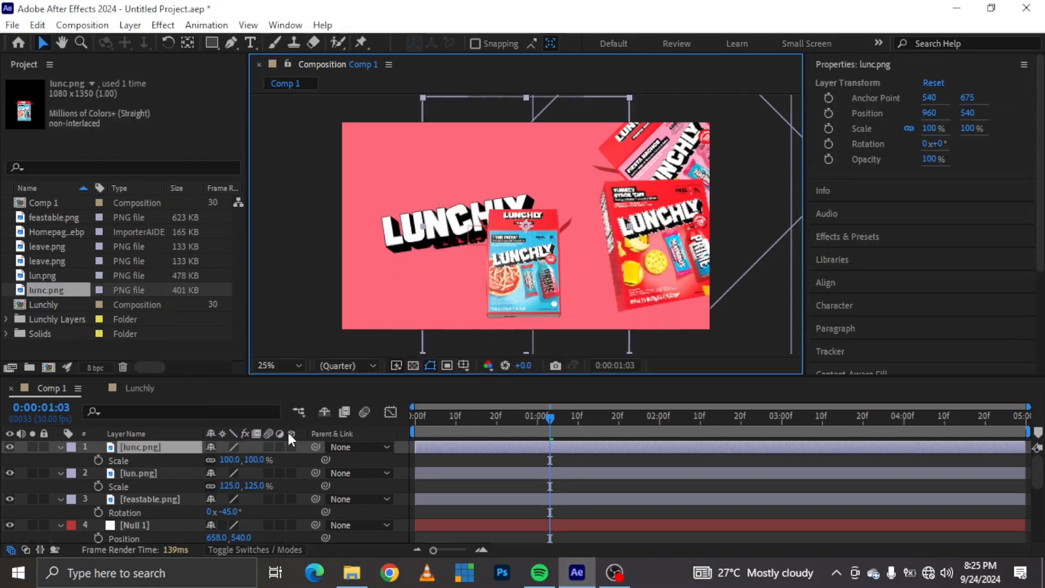
drag(254, 460, 277, 460)
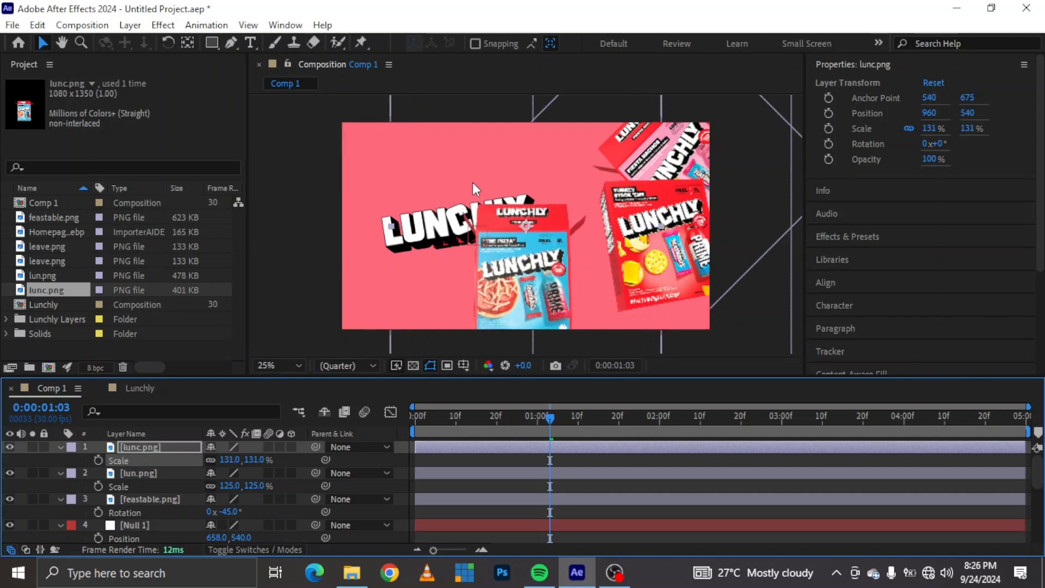
Move the anchor point of lunc.png down to the middle of the blue box, at about 540, 879.6
click(187, 43)
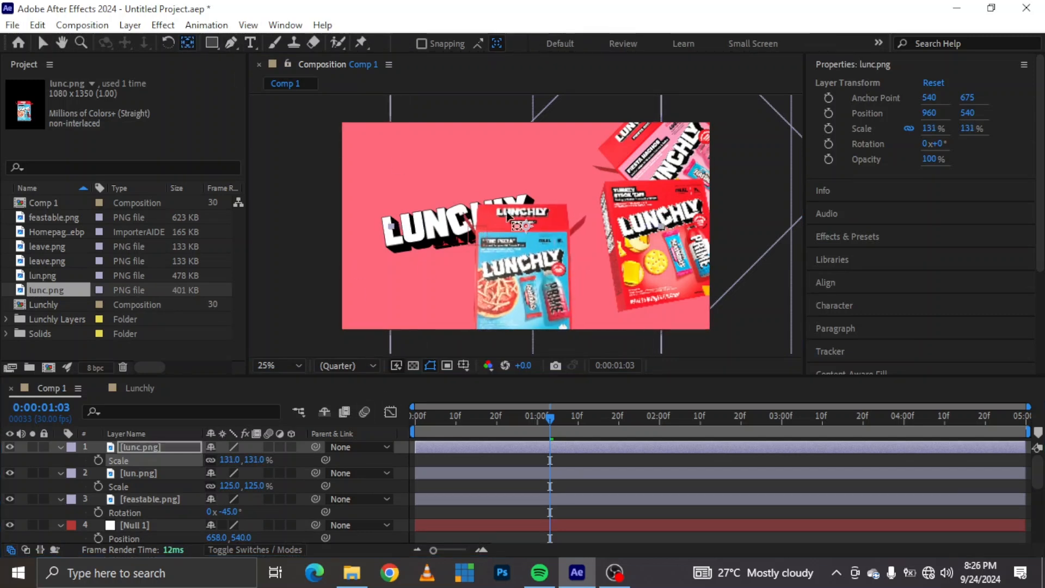
drag(527, 226, 528, 234)
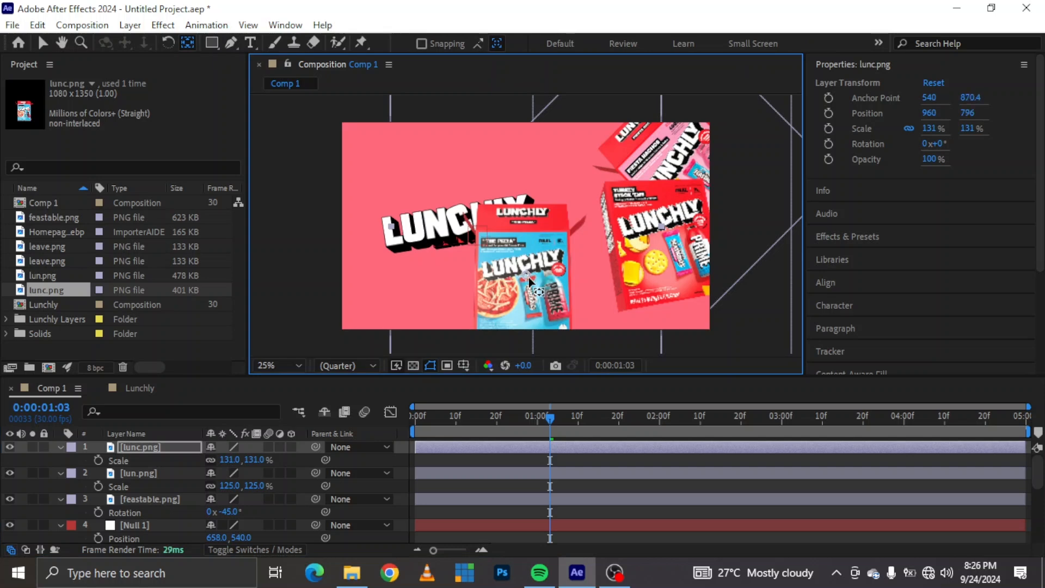
click(41, 41)
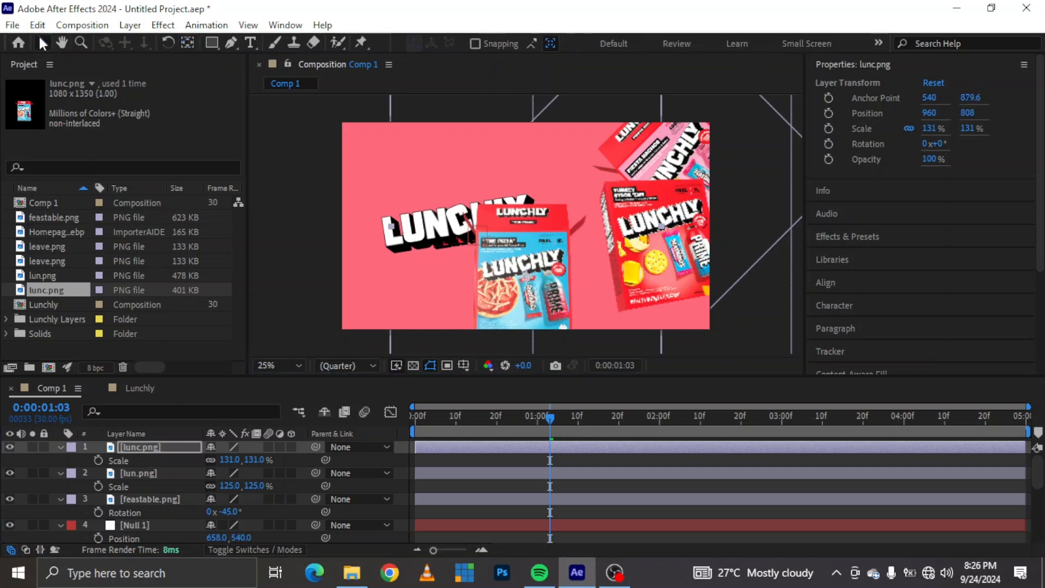
Rotate lunc.png to -48° and place it in the lower-right corner of the frame at about 1548, 984
key(r)
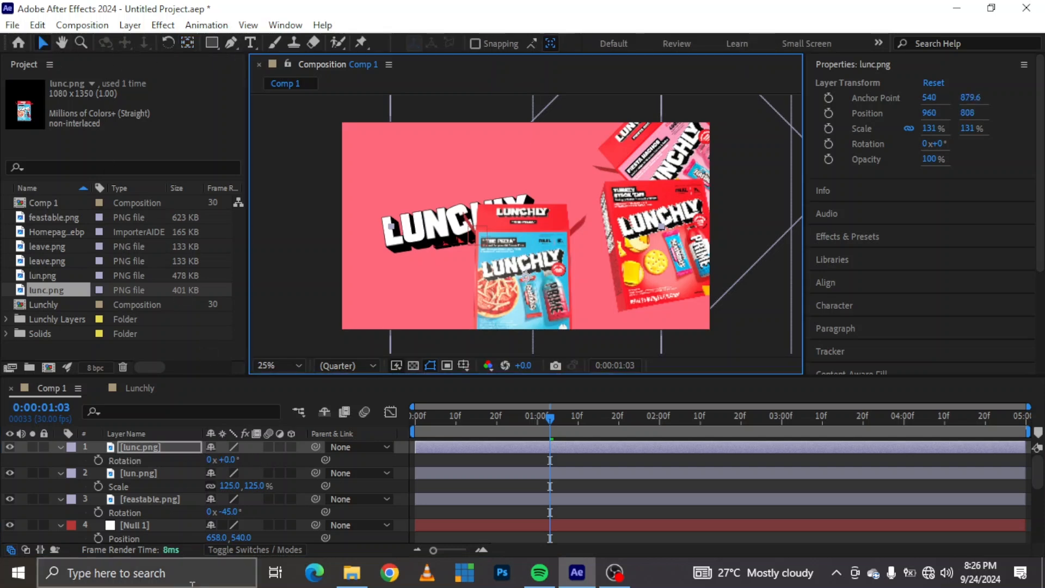
drag(227, 459, 201, 459)
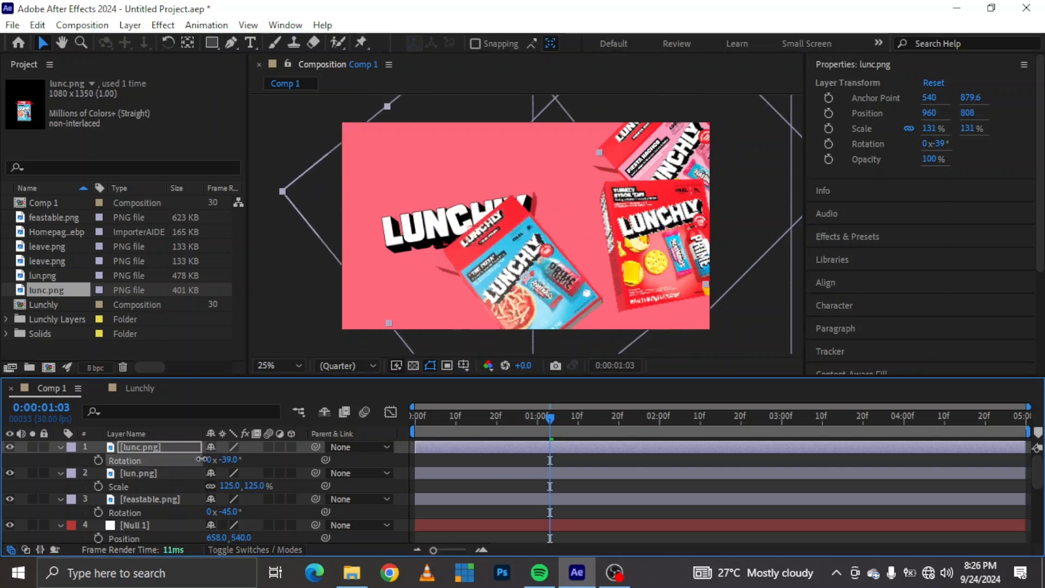
drag(553, 292, 675, 322)
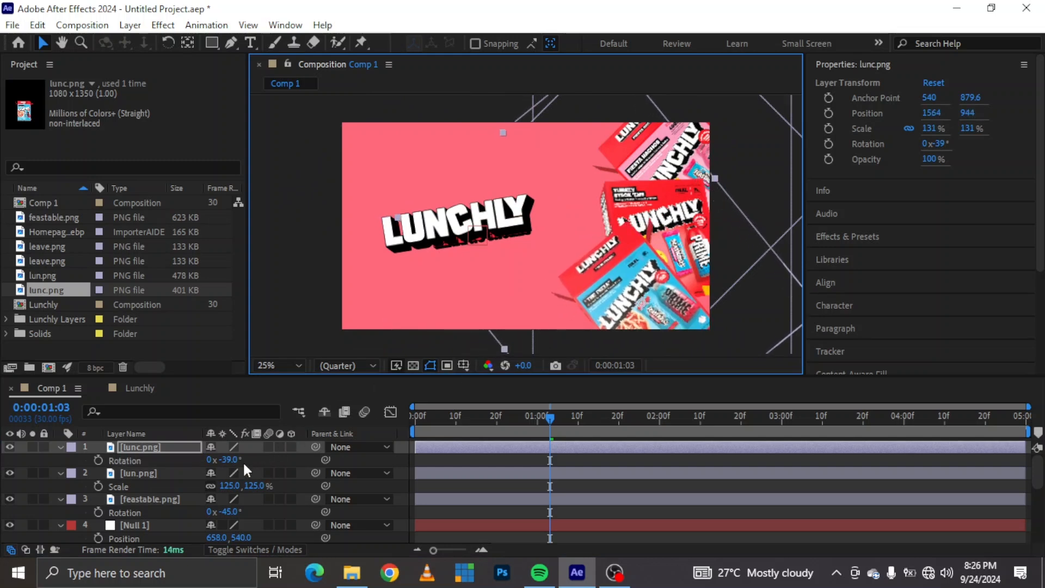
drag(235, 460, 232, 460)
mouse_move(664, 295)
mouse_down()
mouse_move(669, 302)
mouse_move(655, 294)
mouse_up()
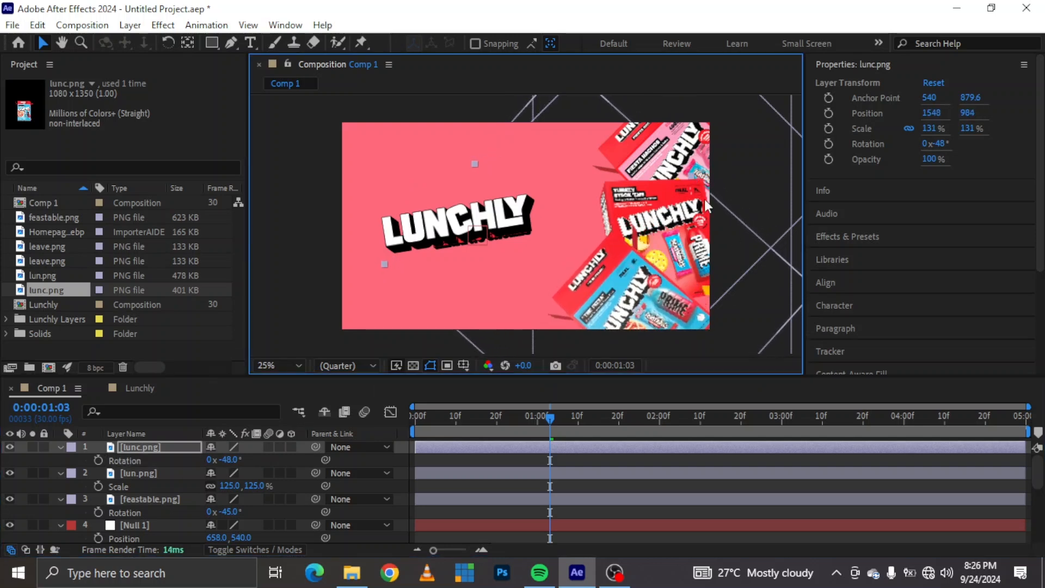
Move lun.png to about 1684, 647, then set lunc.png to 146% scale and -54° rotation
click(154, 473)
key(p)
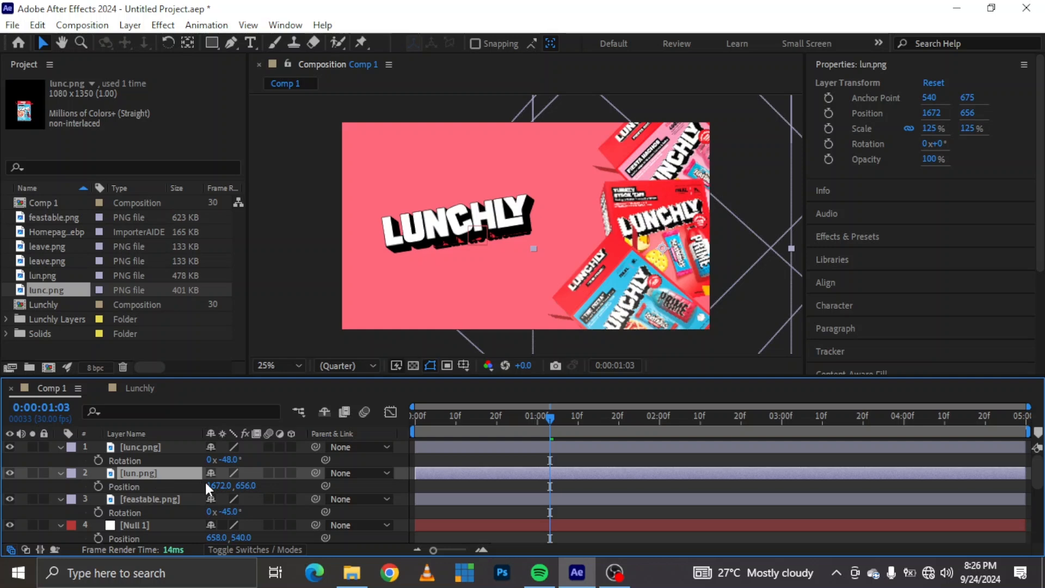
mouse_move(679, 307)
mouse_down()
mouse_move(687, 313)
mouse_move(681, 305)
mouse_up()
drag(233, 460, 228, 460)
key(shift+slash)
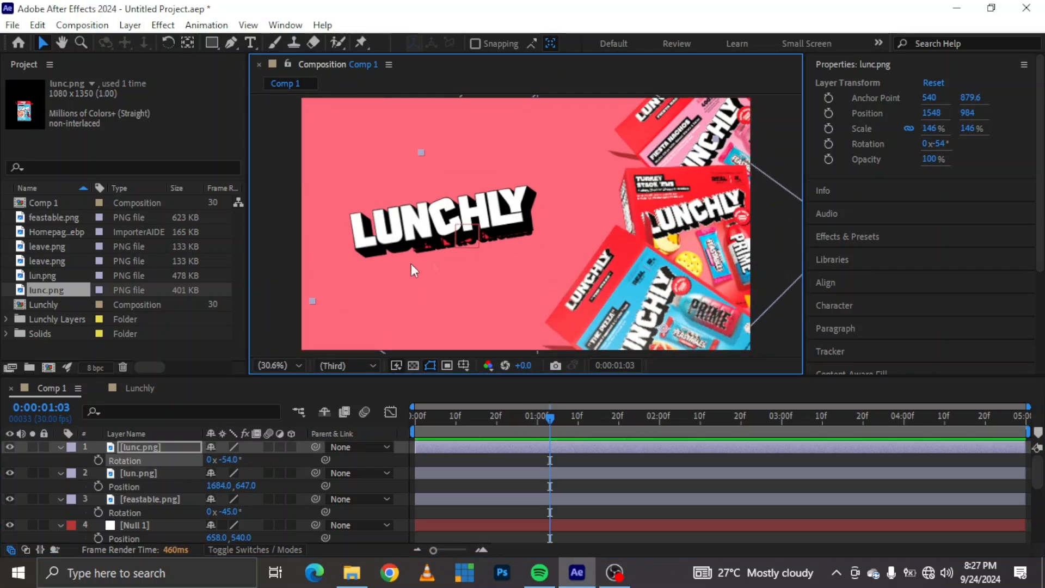
Add a Drop Shadow layer style to lunc.png
click(116, 446)
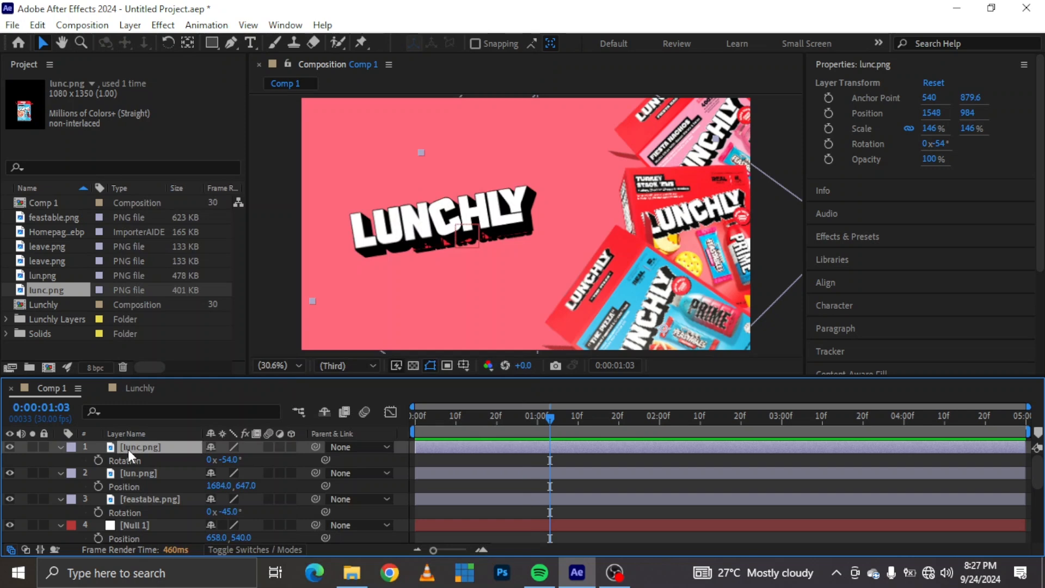
right_click(128, 449)
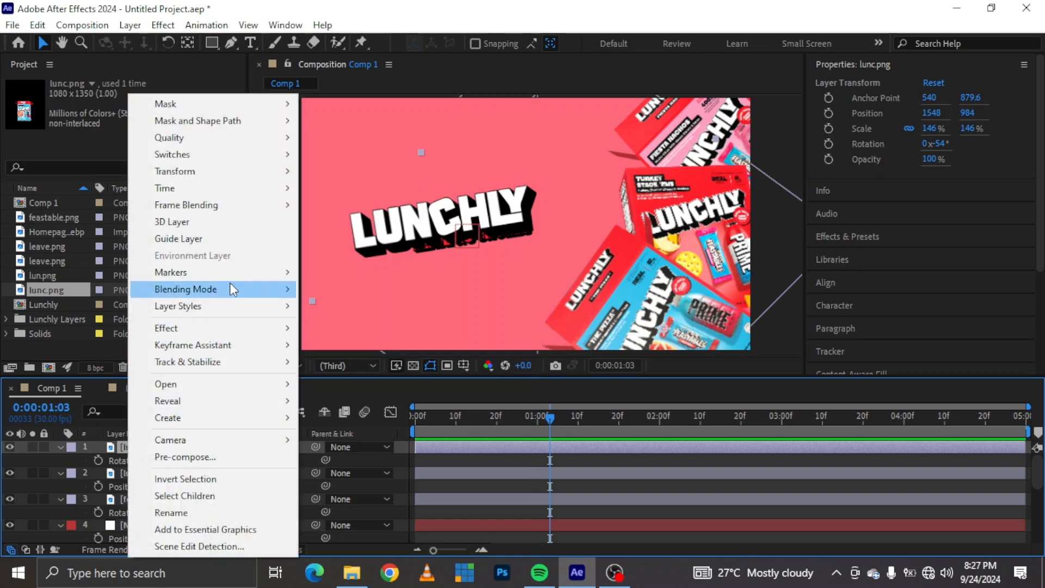
mouse_move(221, 306)
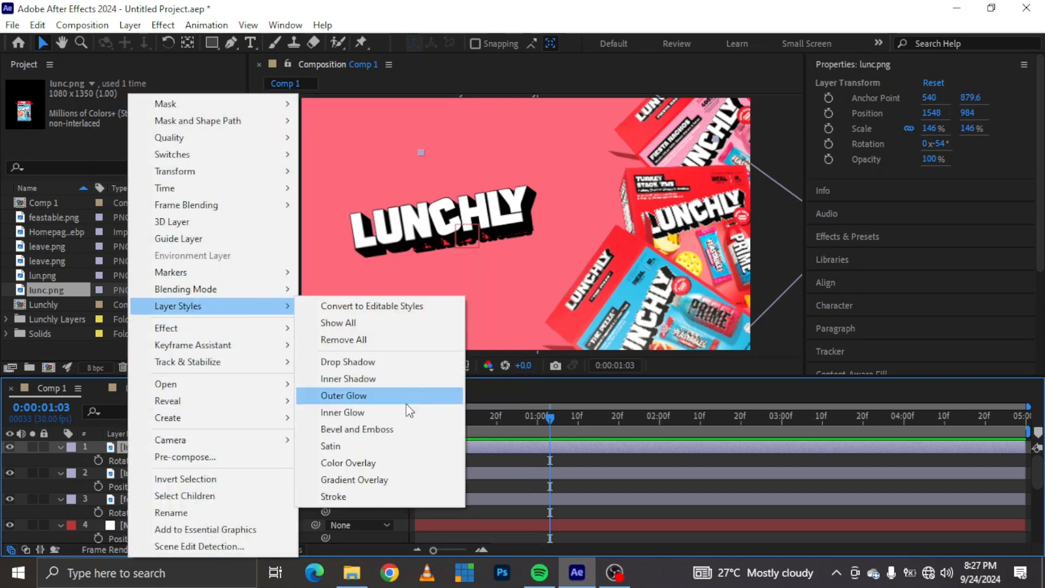
click(367, 367)
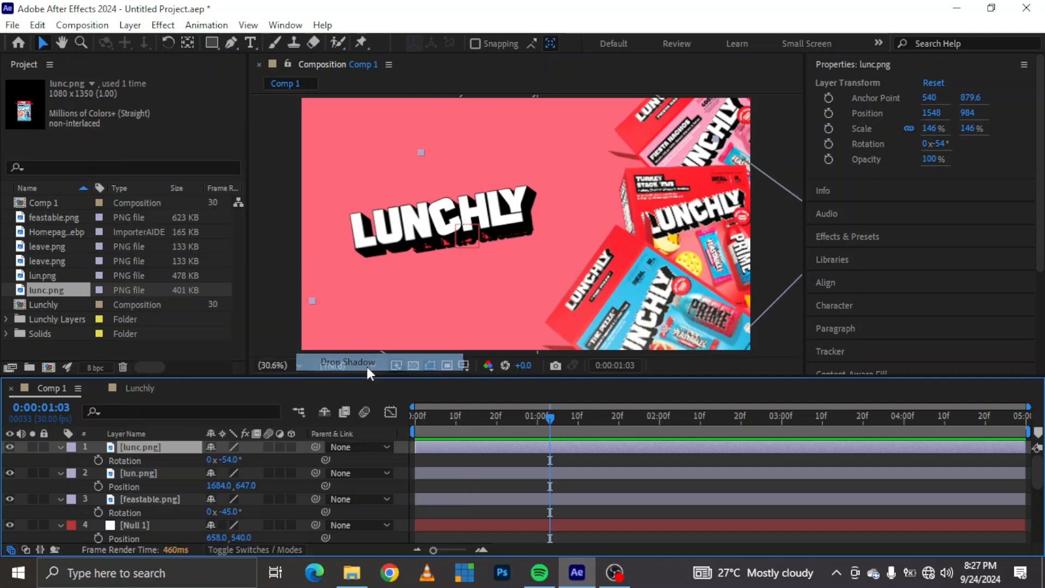
Set the lunc.png drop shadow's angle to 150° and its distance to 44
click(86, 499)
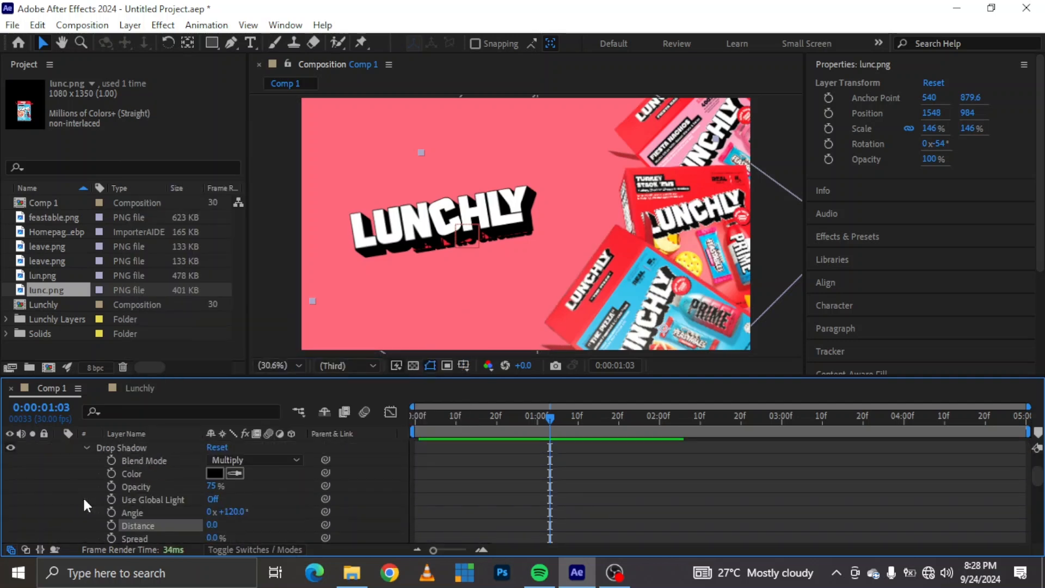
click(236, 512)
text(150)
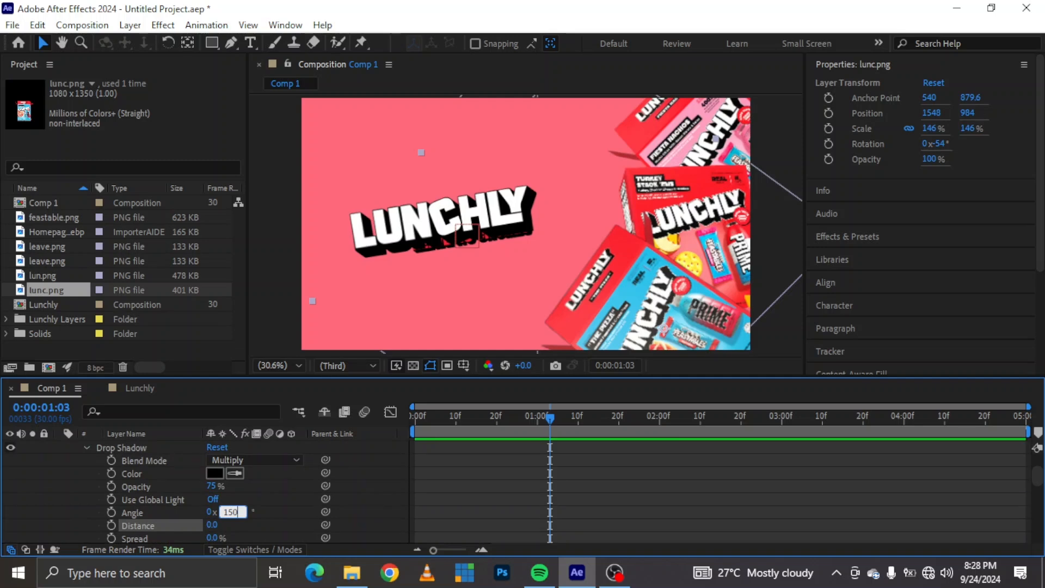
key(Return)
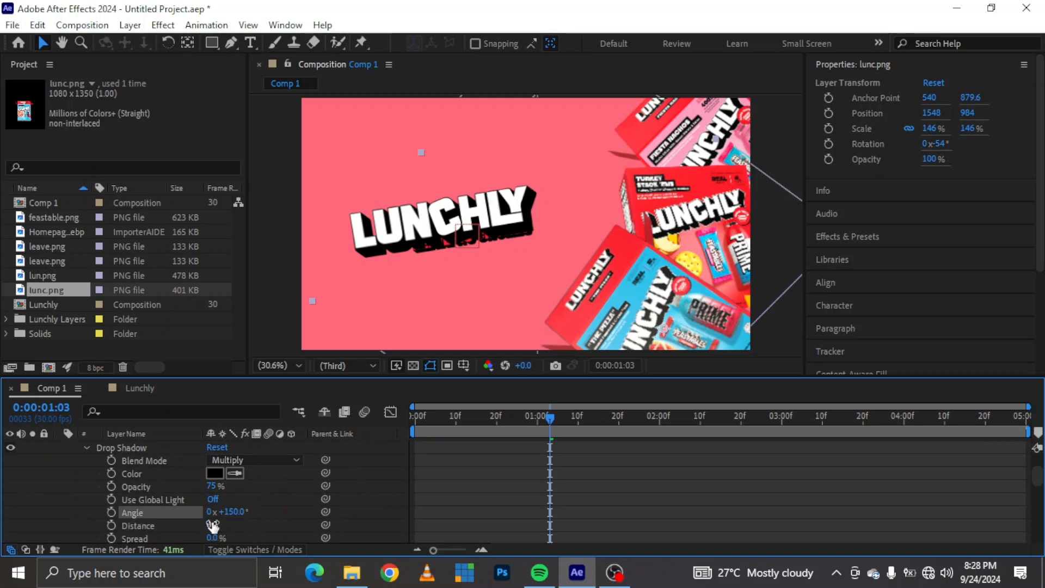
click(213, 526)
text(44)
key(Return)
Set the size of the lunc.png drop shadow to 51
click(275, 488)
scroll(275, 488, down, 2)
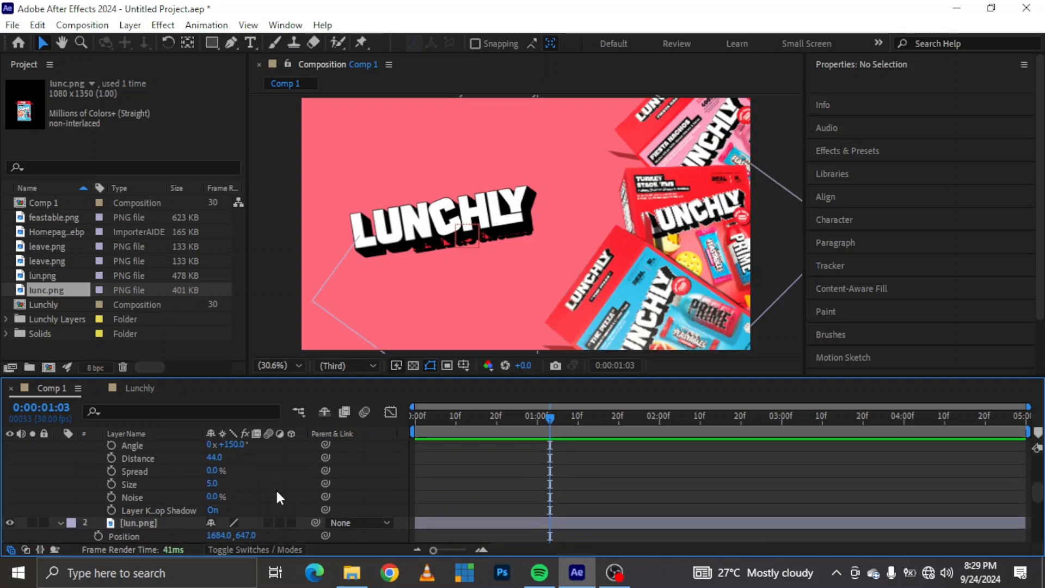
scroll(275, 498, up, 1)
click(210, 496)
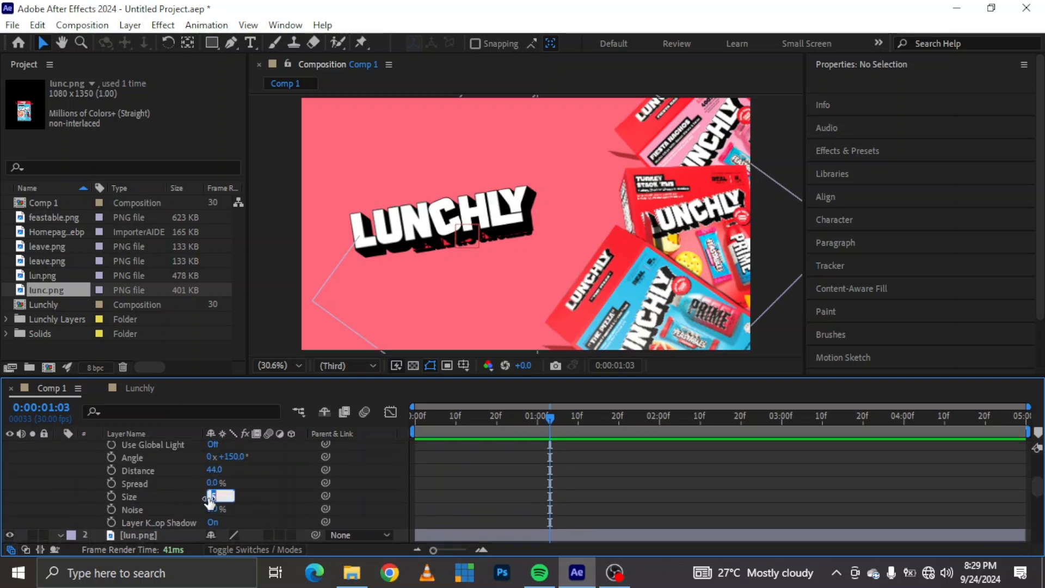
text(51)
key(Return)
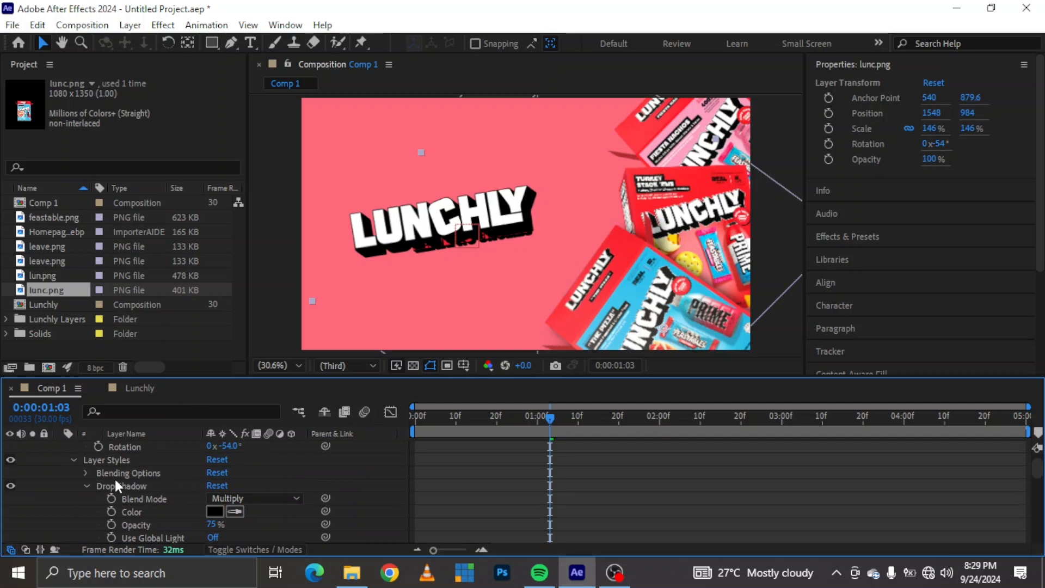
Copy the layer styles of lunc.png onto lun.png and feastable.png
click(101, 463)
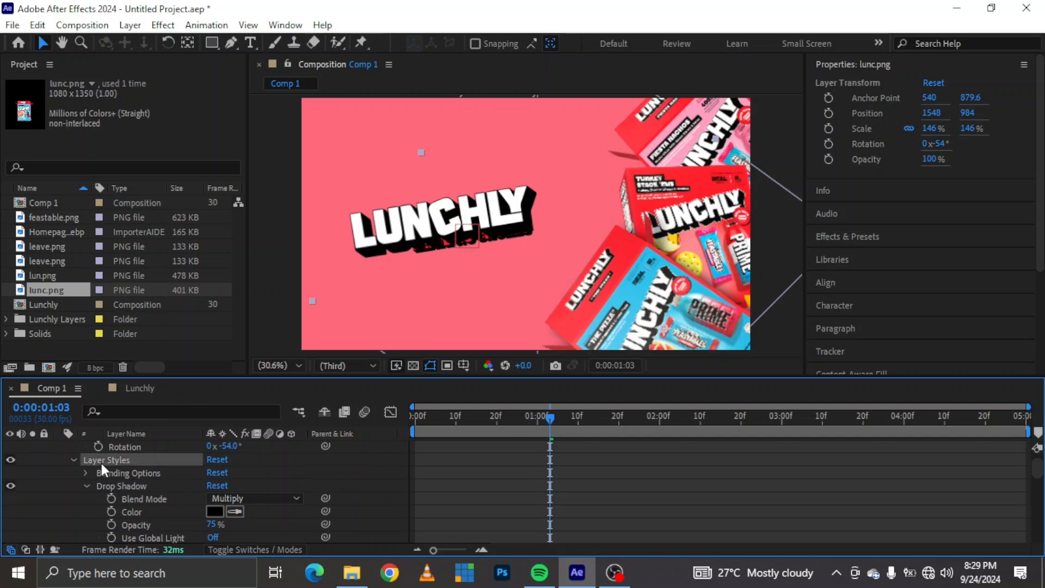
click(73, 460)
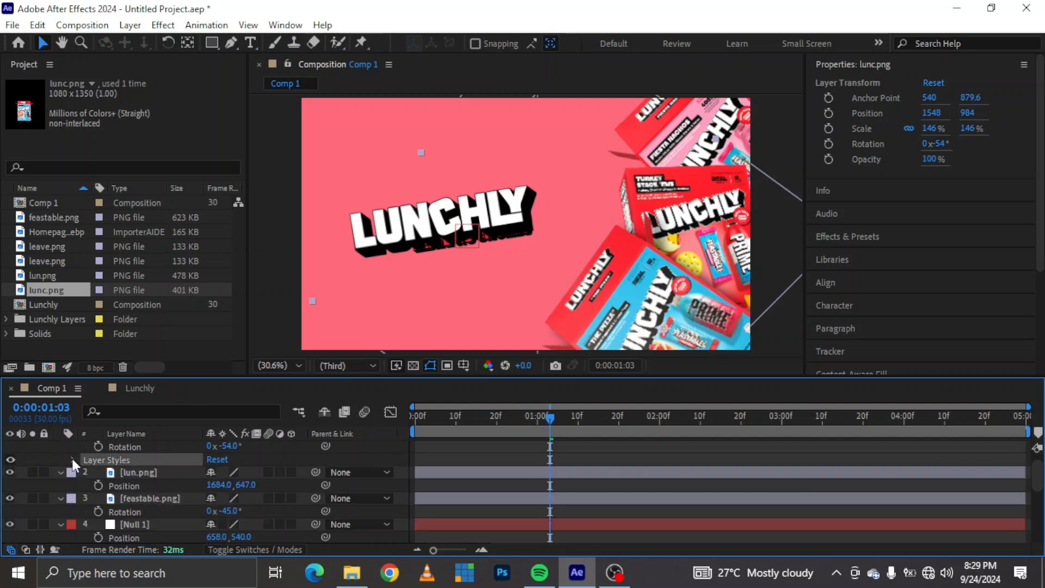
click(131, 472)
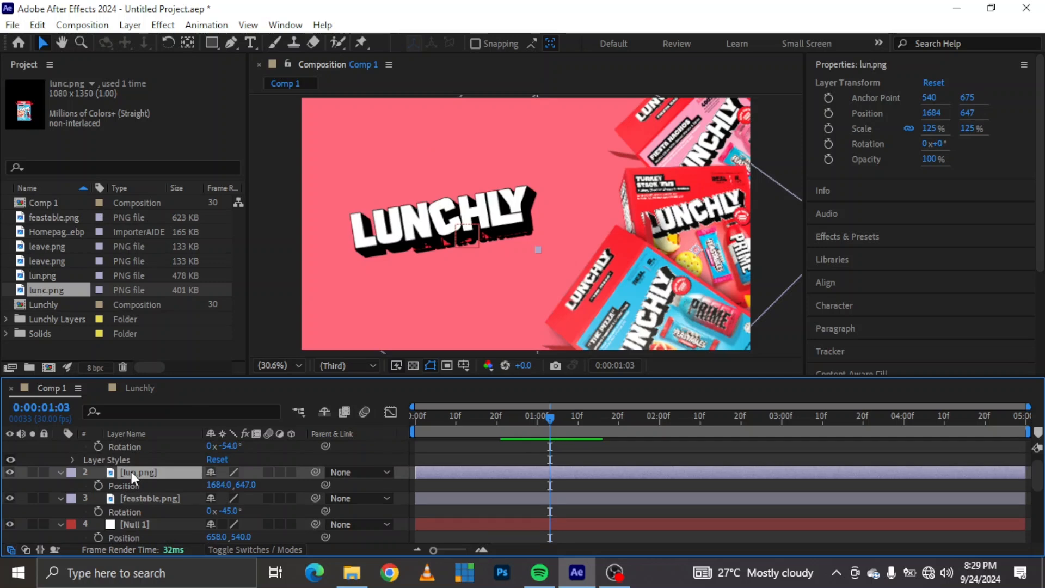
key(ctrl+v)
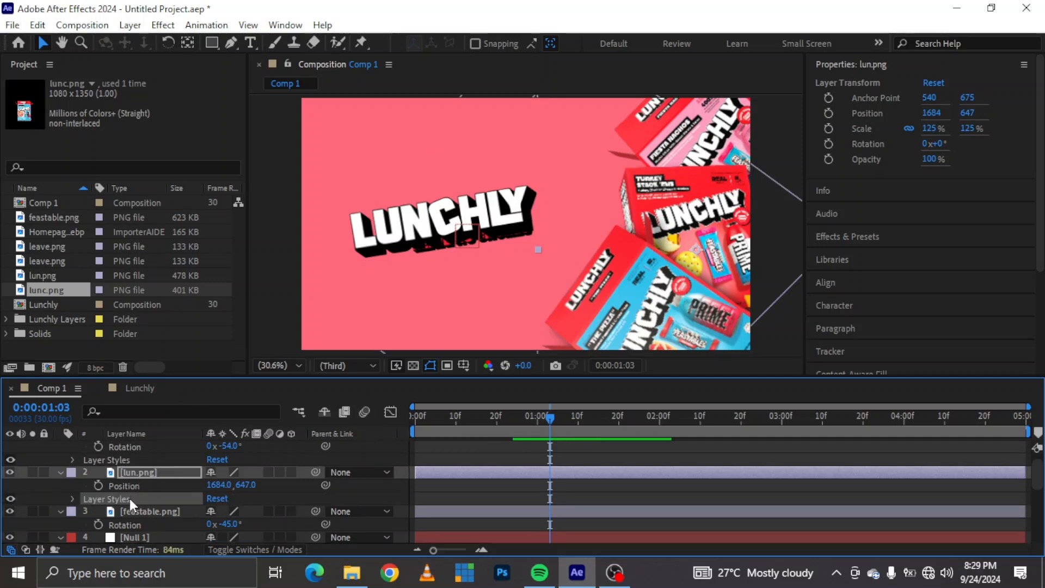
click(132, 511)
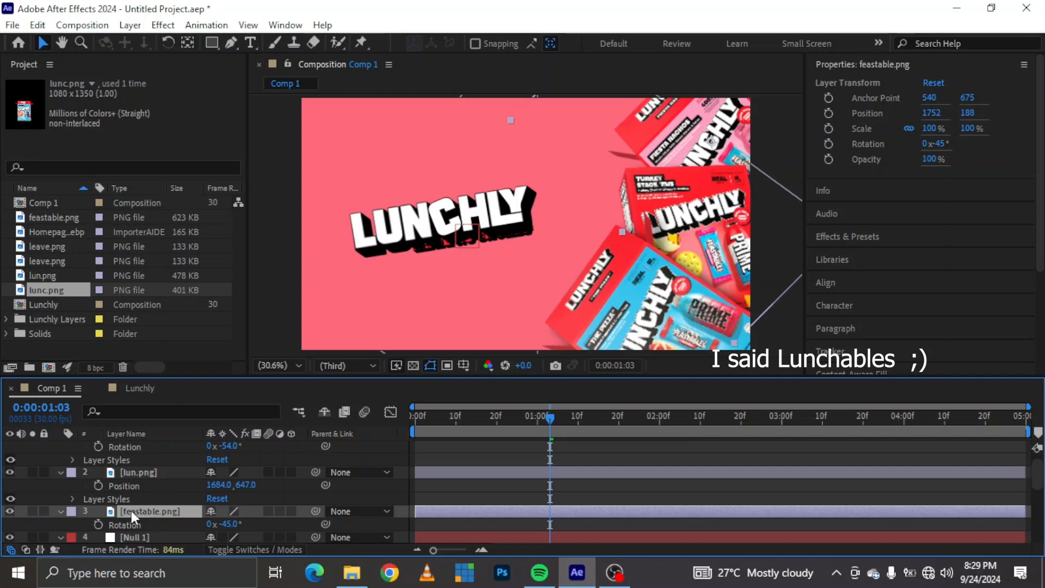
key(ctrl+v)
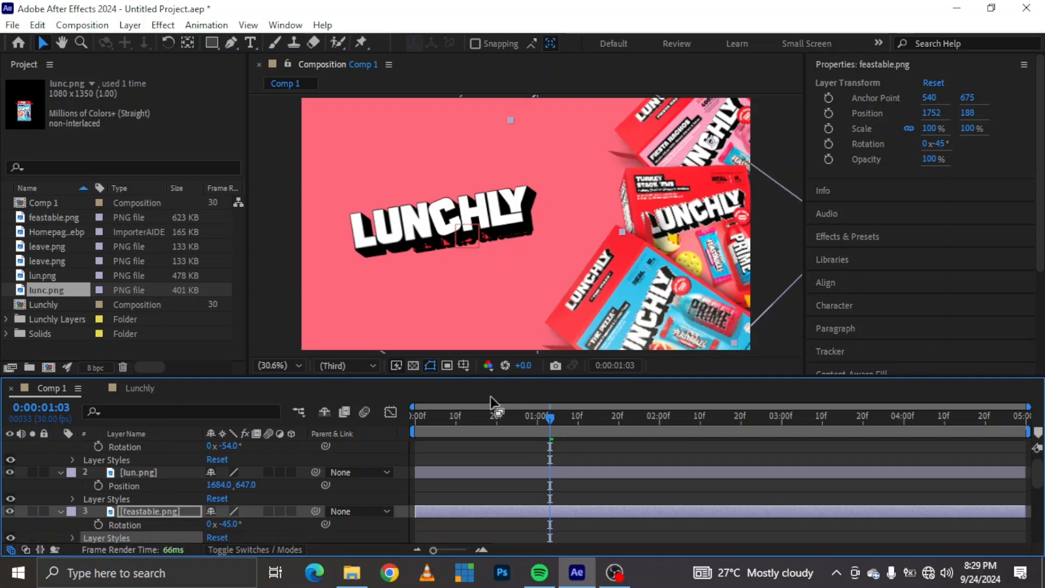
Shorten the work area to end at about 0:00:03:01 and move the current time to 0:00:03:01
click(779, 419)
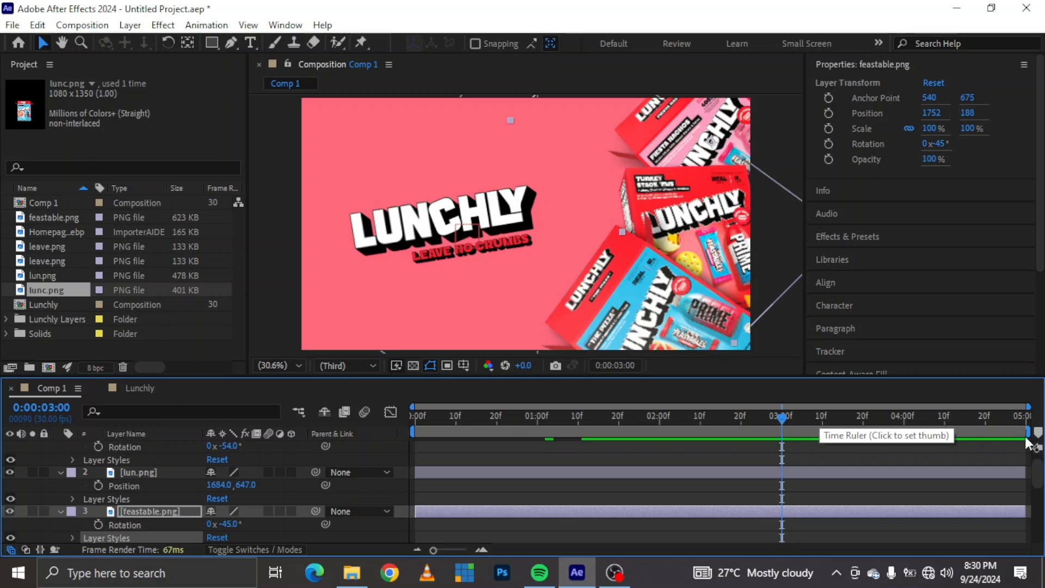
drag(1029, 432, 789, 452)
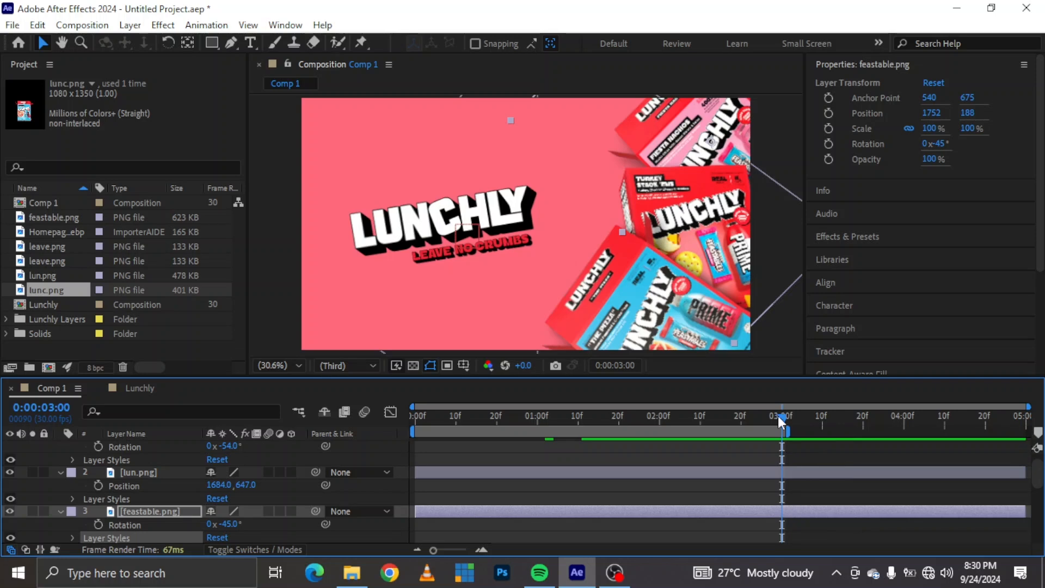
drag(782, 416, 784, 417)
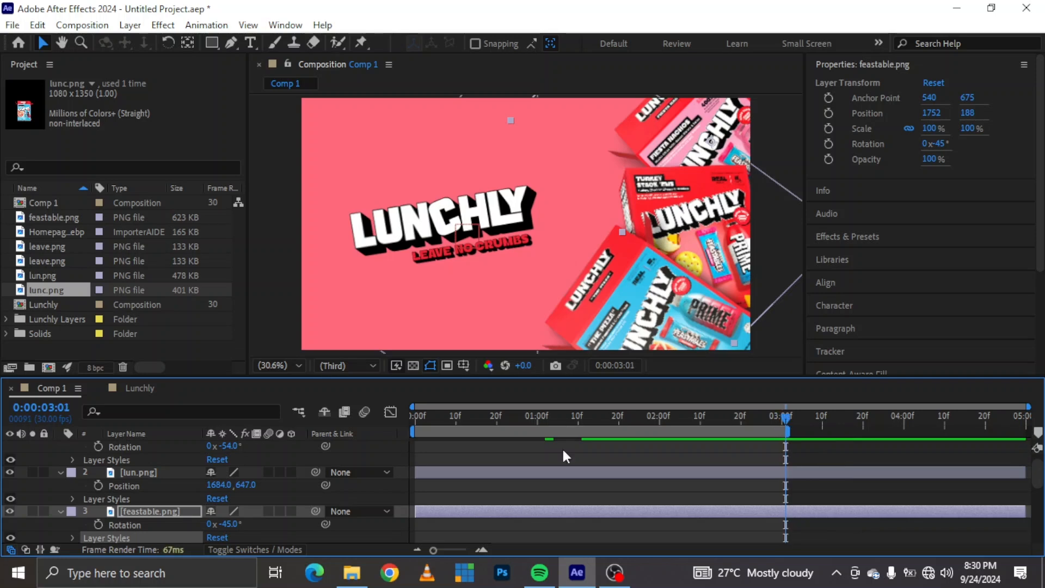
Add rotation keyframes at 0:00:03:01 to lunc.png, lun.png and feastable.png, keeping their present angles
click(157, 471)
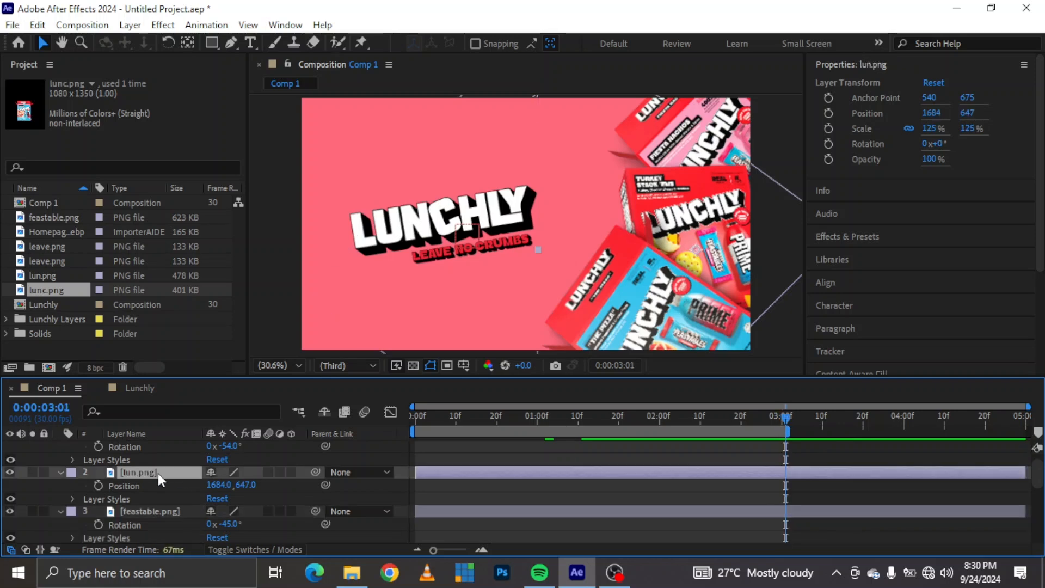
click(149, 515)
scroll(160, 445, up, 1)
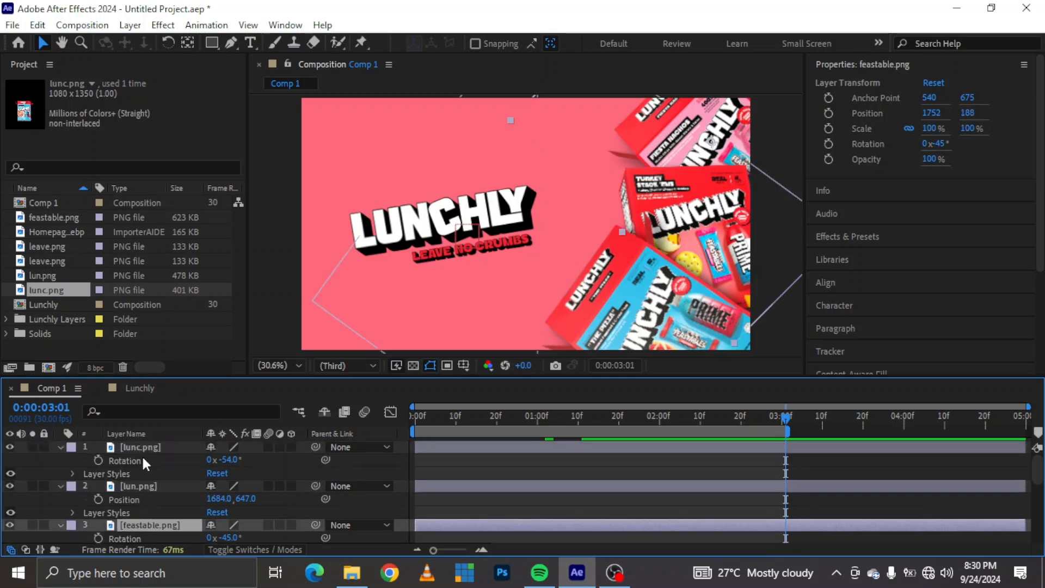
shift+click(142, 446)
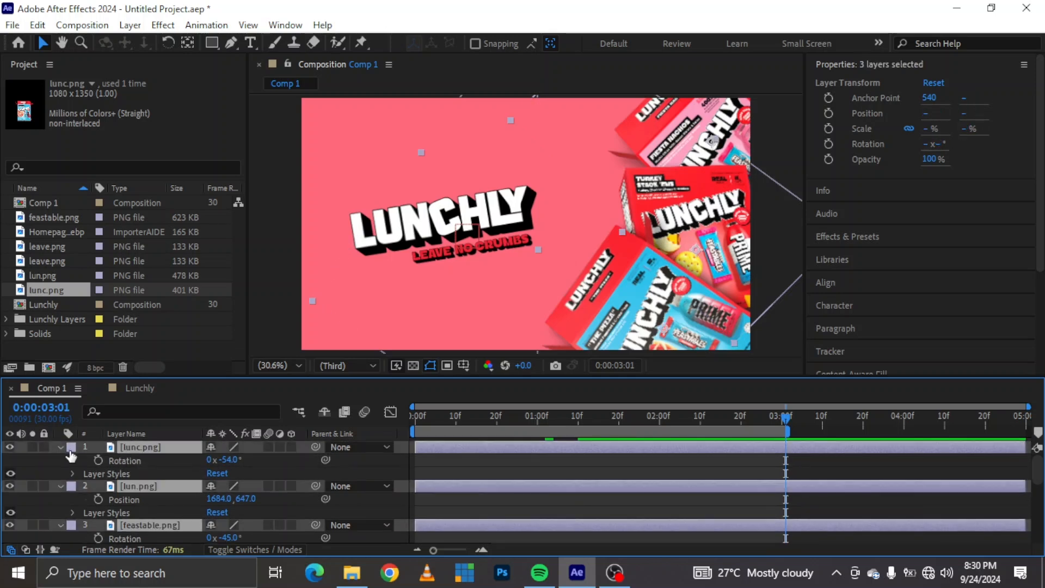
key(ctrl+grave)
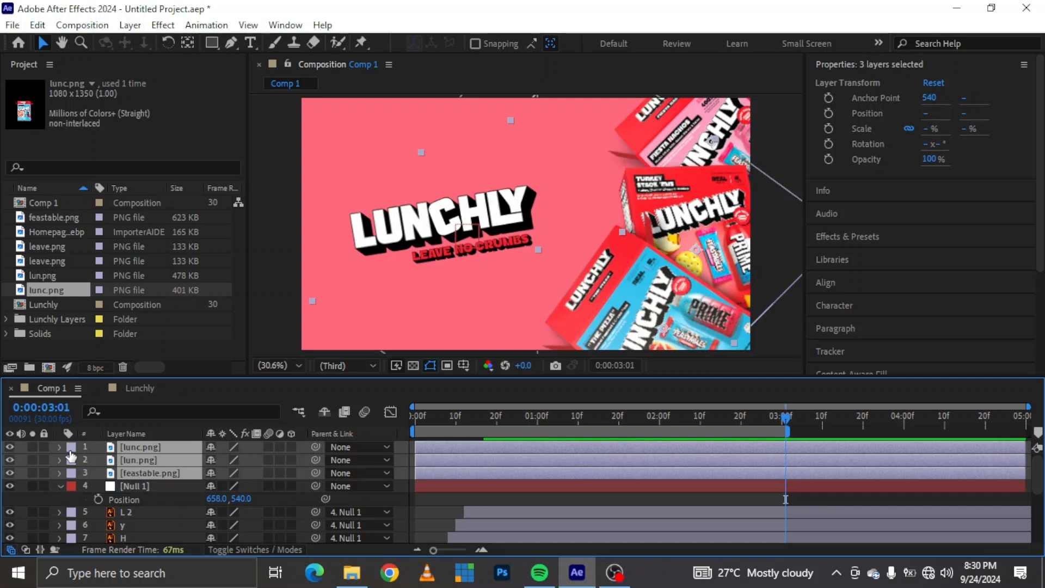
key(r)
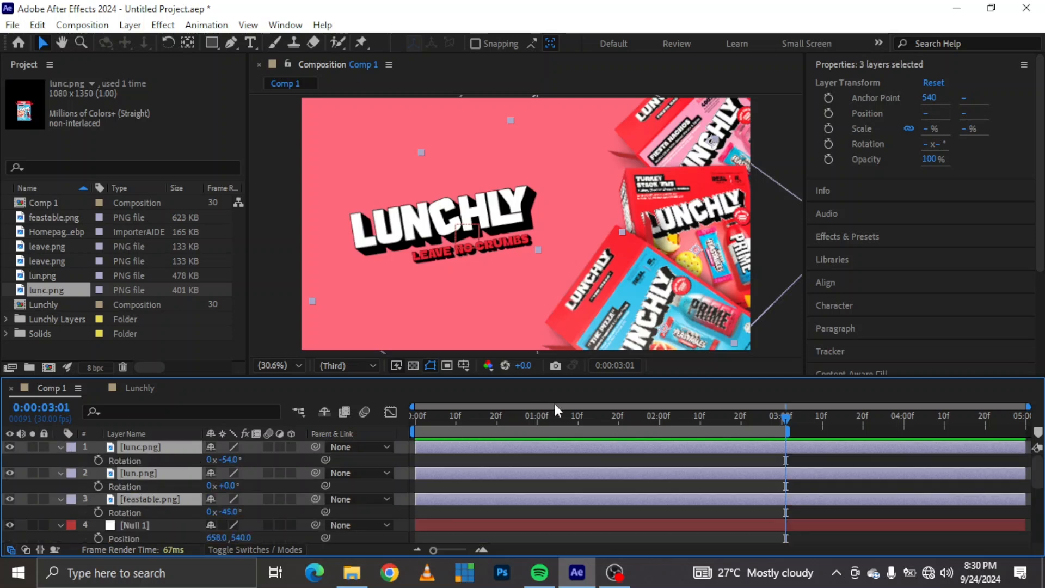
click(99, 460)
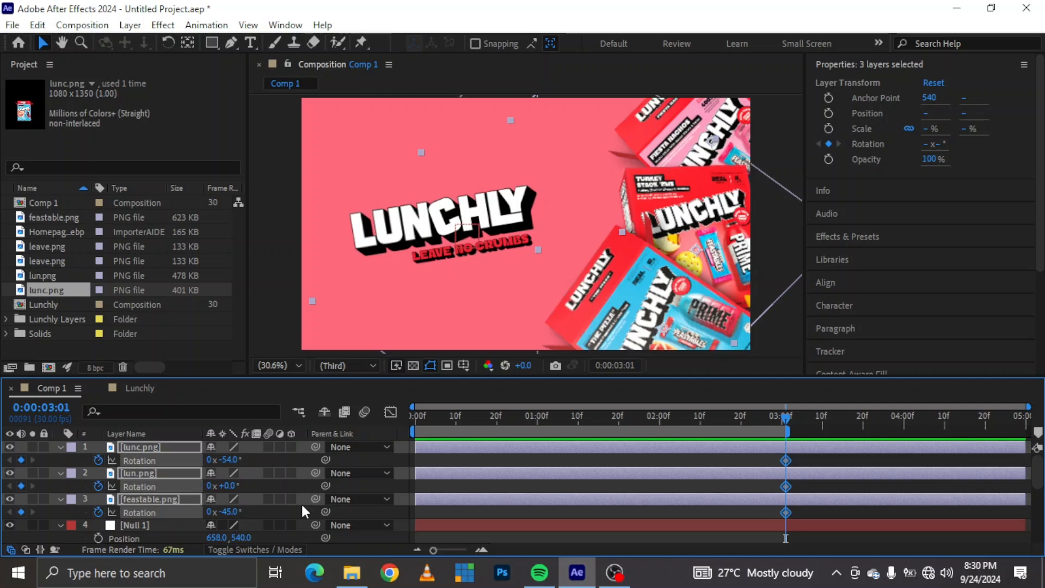
Set the rotation of lunc.png to -57° at the start of the composition
key(Home)
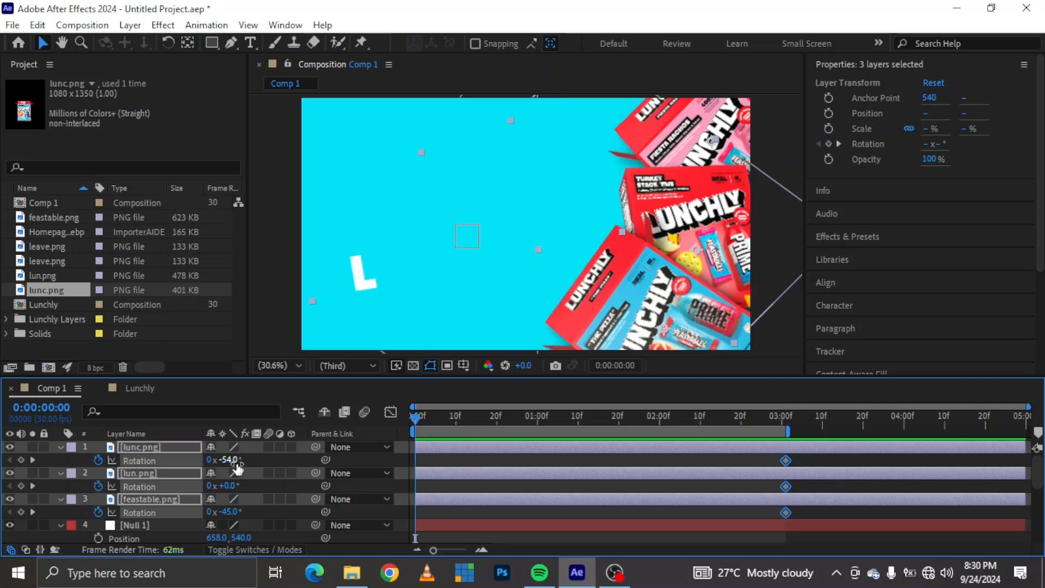
click(260, 458)
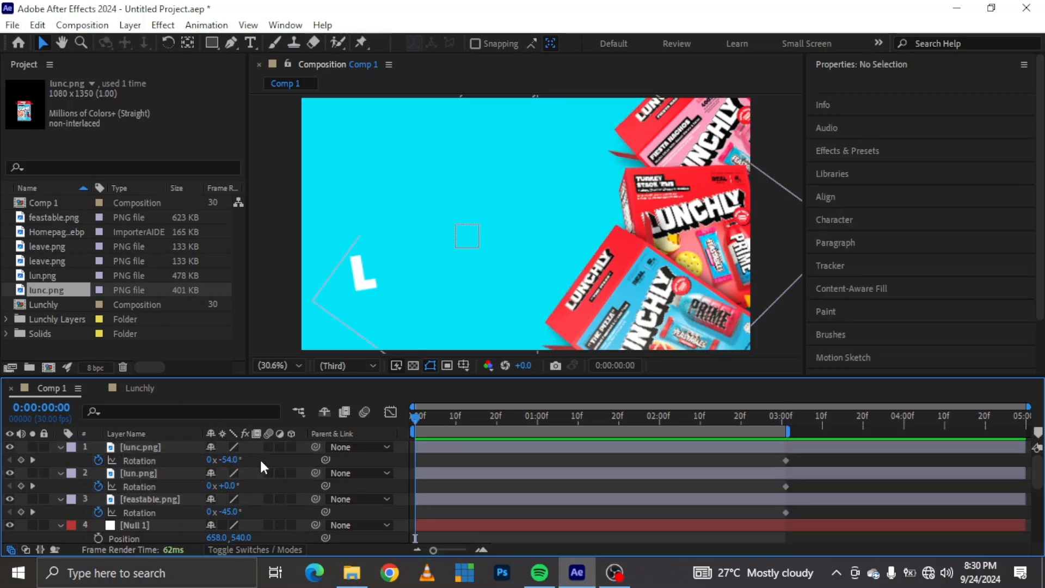
click(236, 461)
click(236, 461)
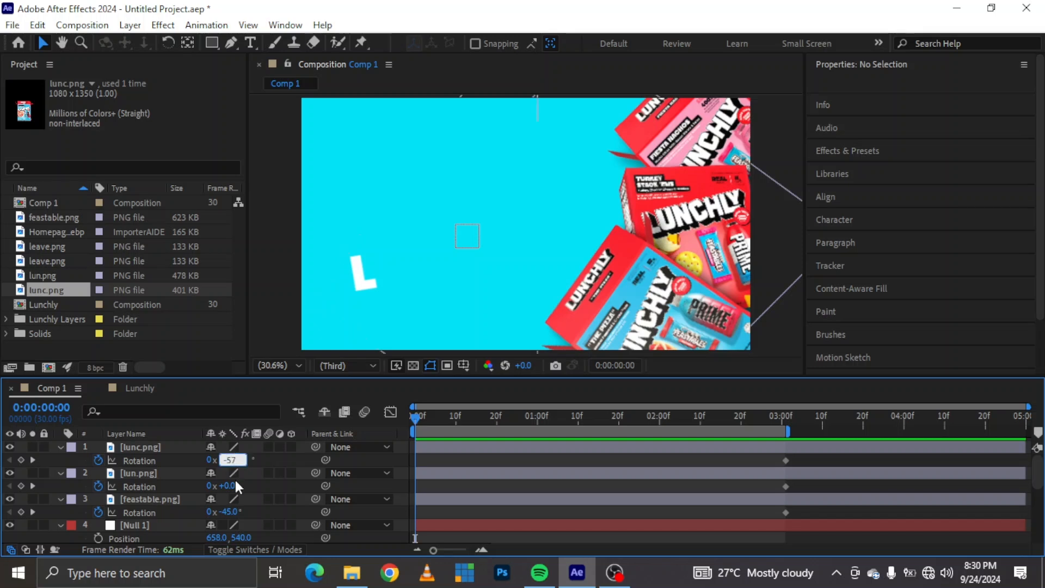
text(-57)
key(Return)
Set the rotation at the first frame to 3° for lun.png and -48° for feastable.png
click(232, 486)
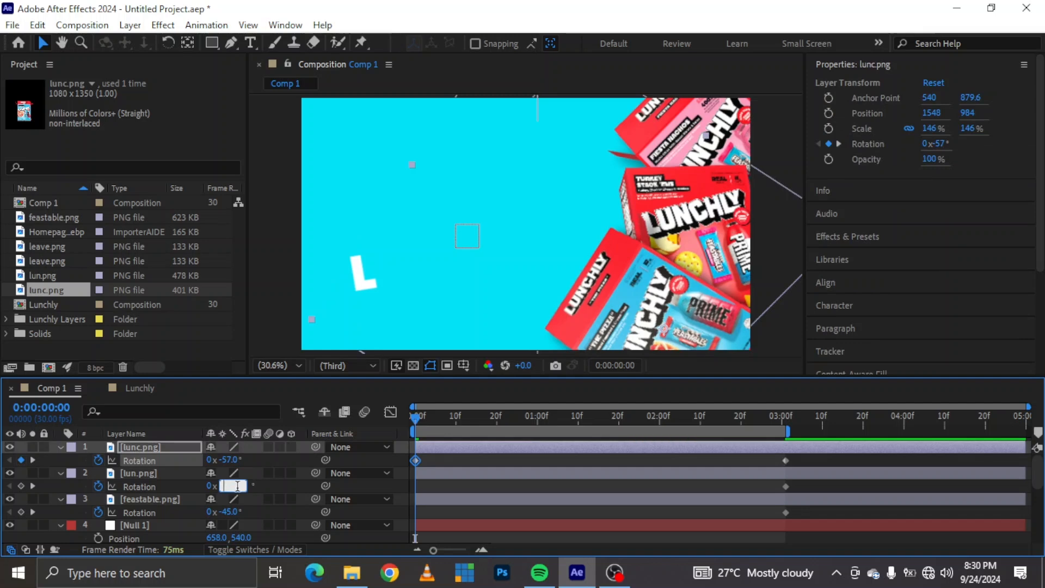
text(3)
key(Return)
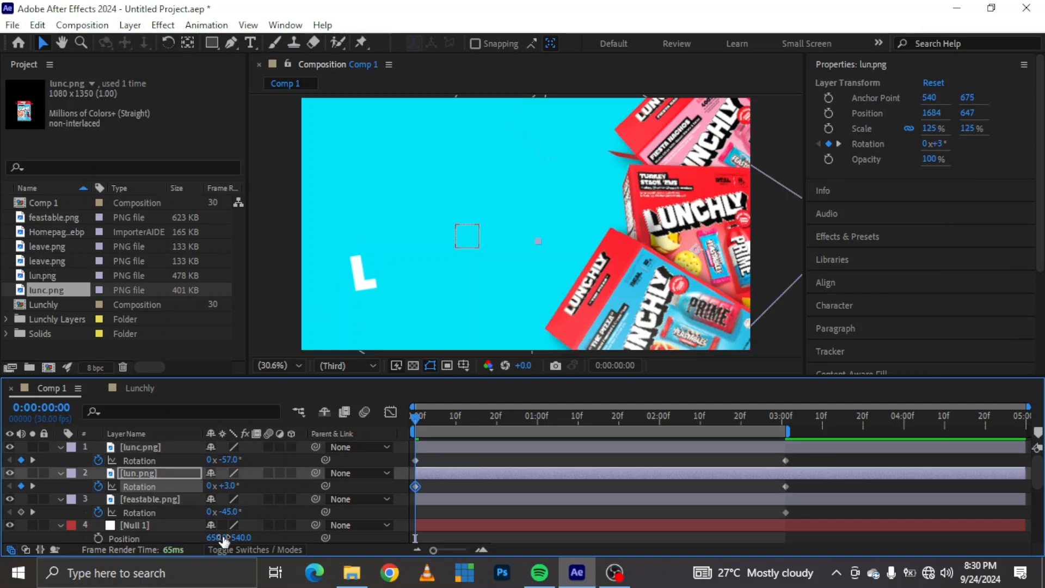
click(230, 512)
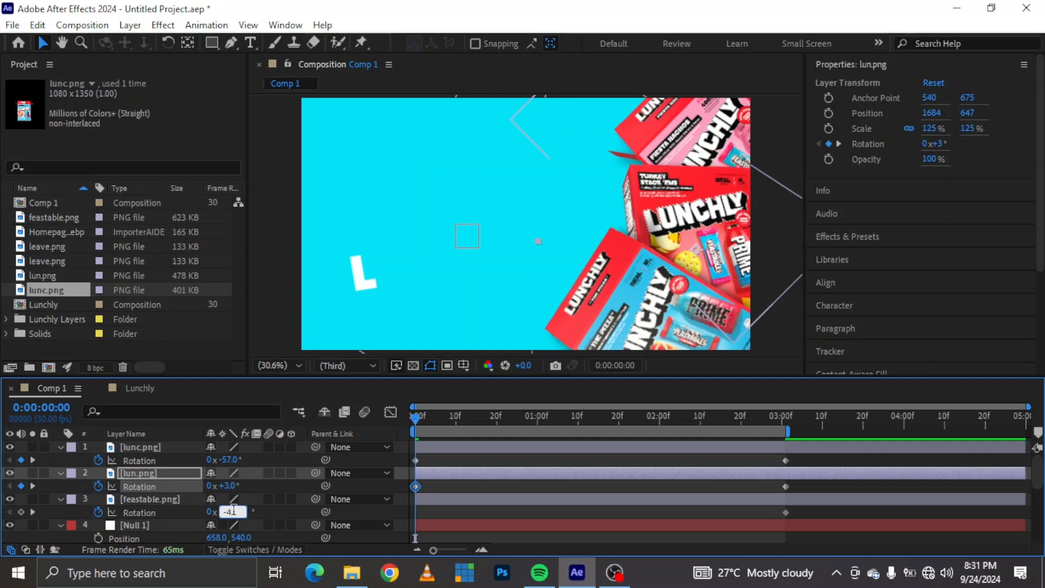
text(8)
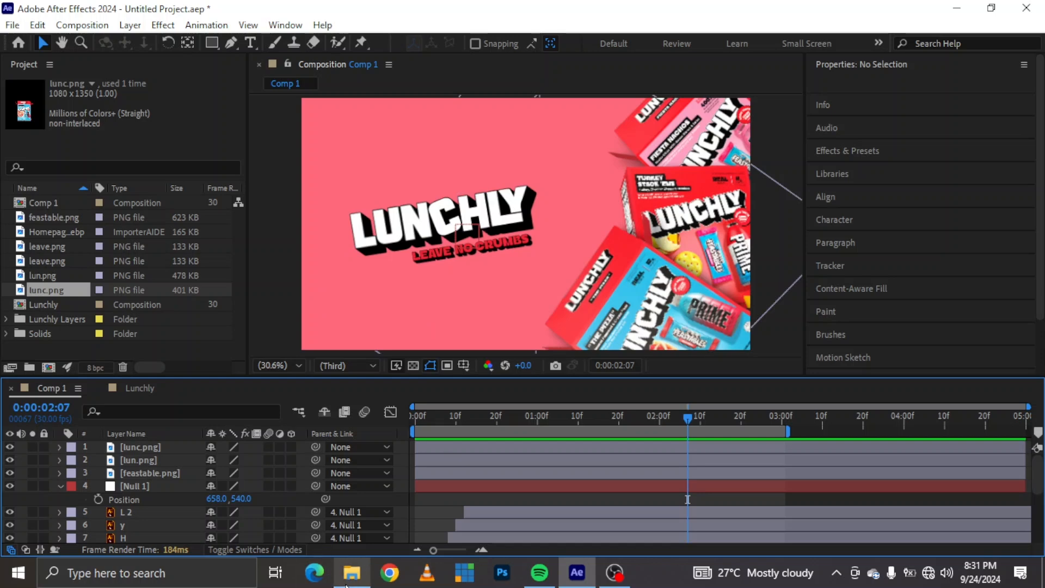
Add the FeastablesFullPortfolioImage and PR_Vector_IcePop webp images from the resource folder to Comp 1 as the topmost layers
click(348, 576)
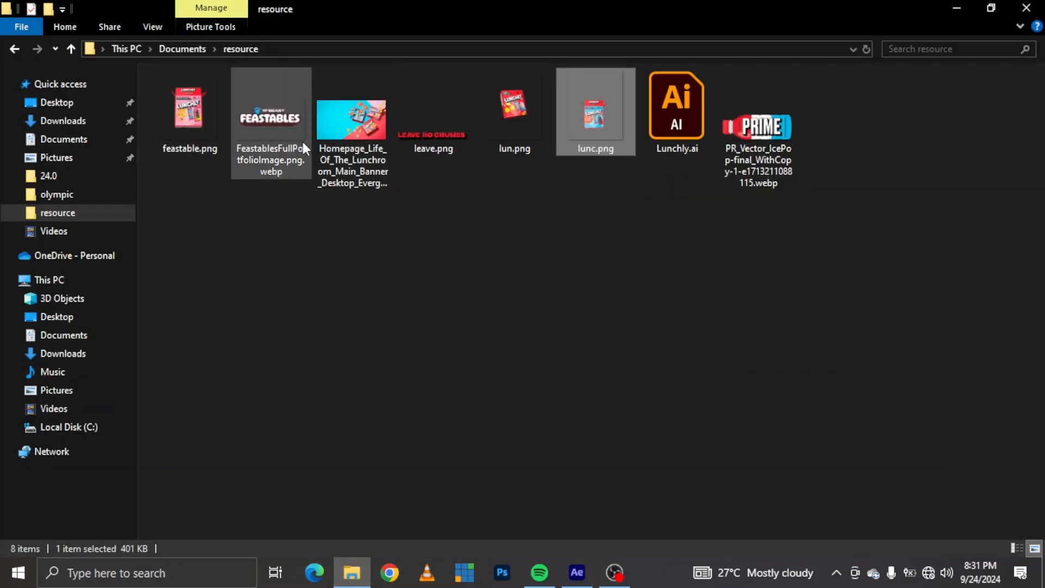
click(266, 139)
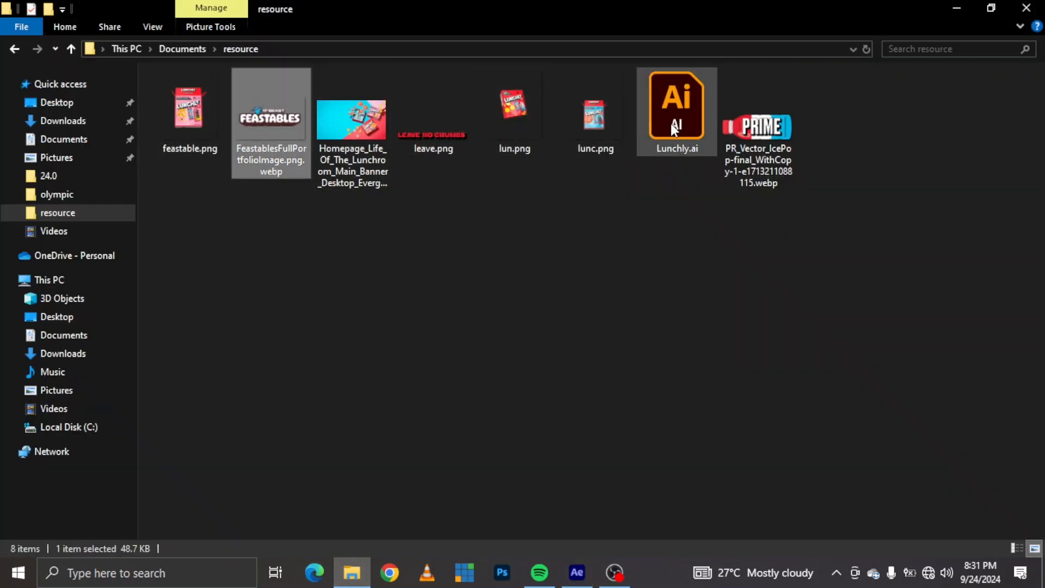
ctrl+click(729, 134)
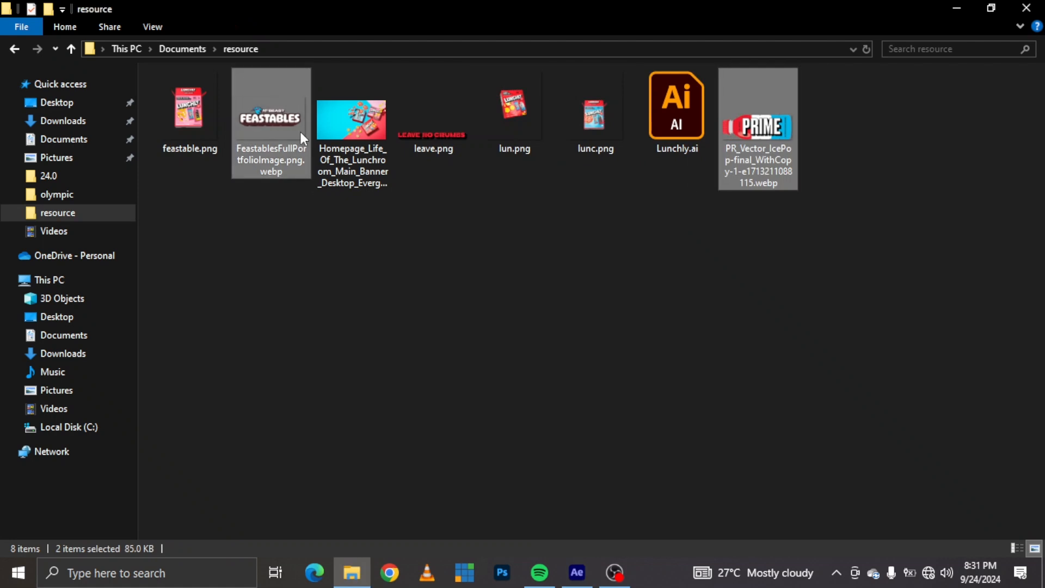
drag(300, 135, 220, 462)
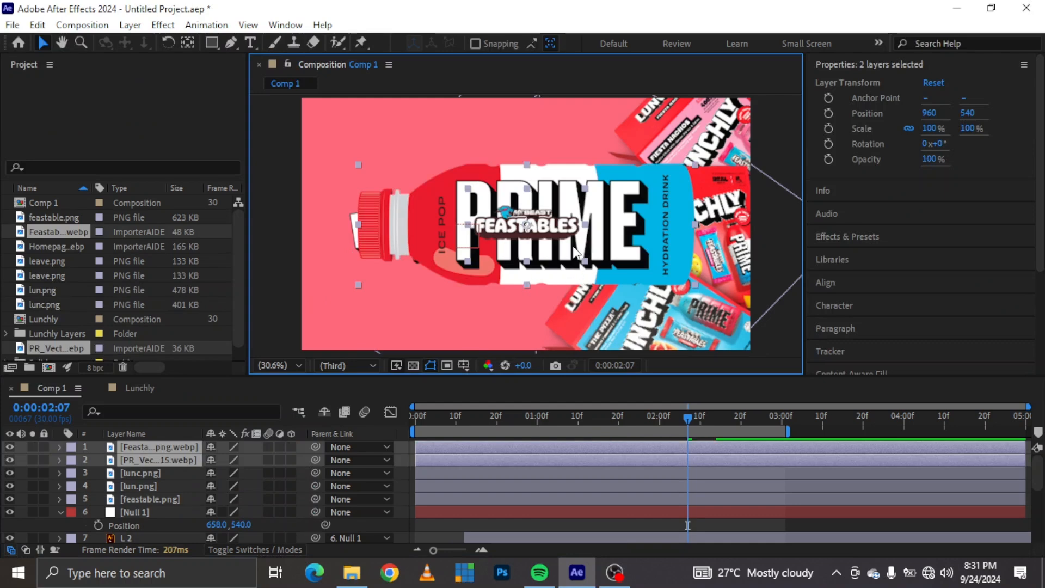
Scale the Prime bottle layer to 10% and place it in the composition's upper-left corner at about 171, 95
click(171, 468)
click(172, 461)
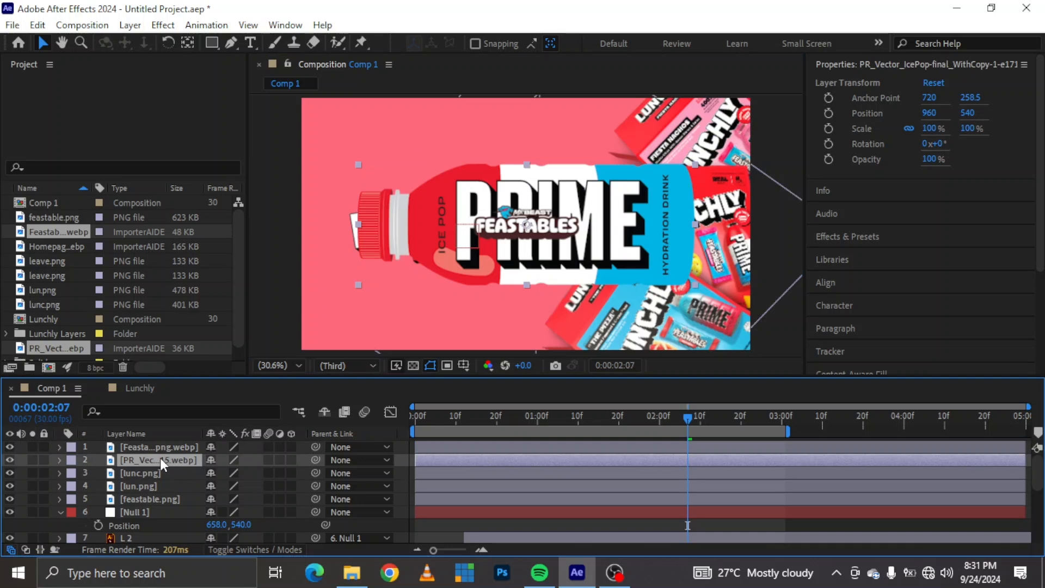
key(s)
drag(228, 472, 156, 470)
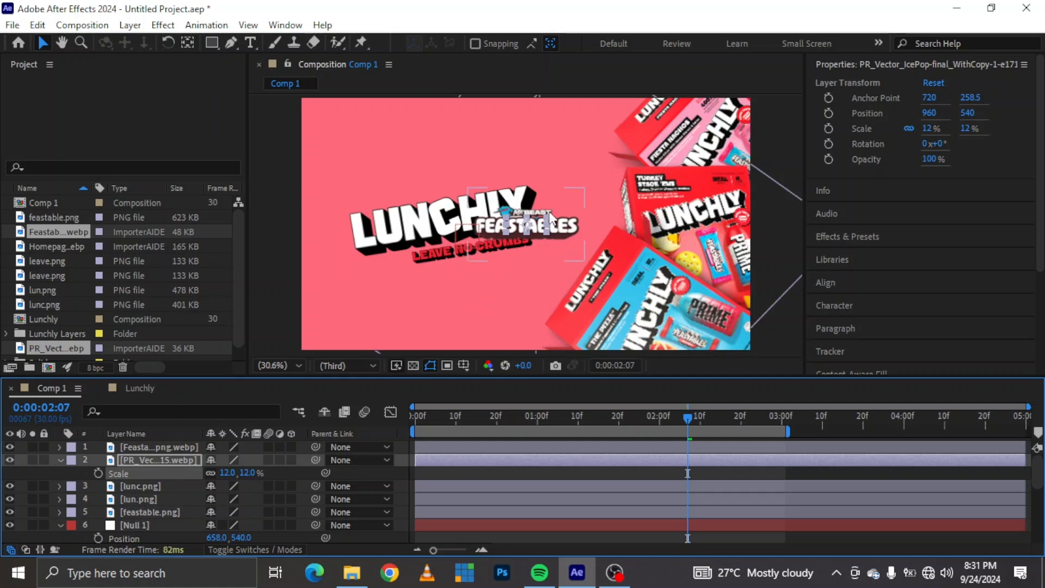
drag(550, 218, 354, 123)
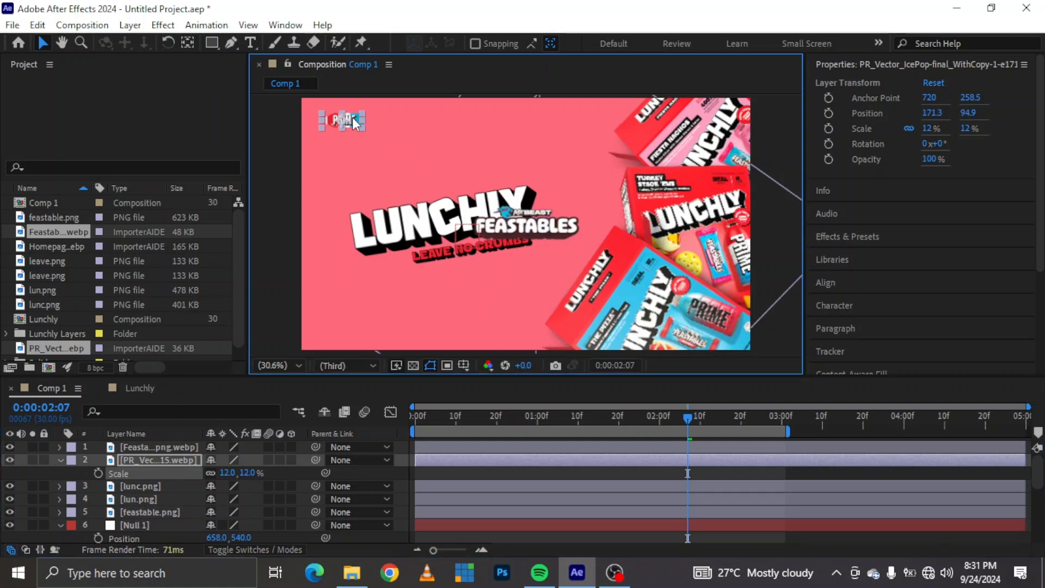
click(223, 473)
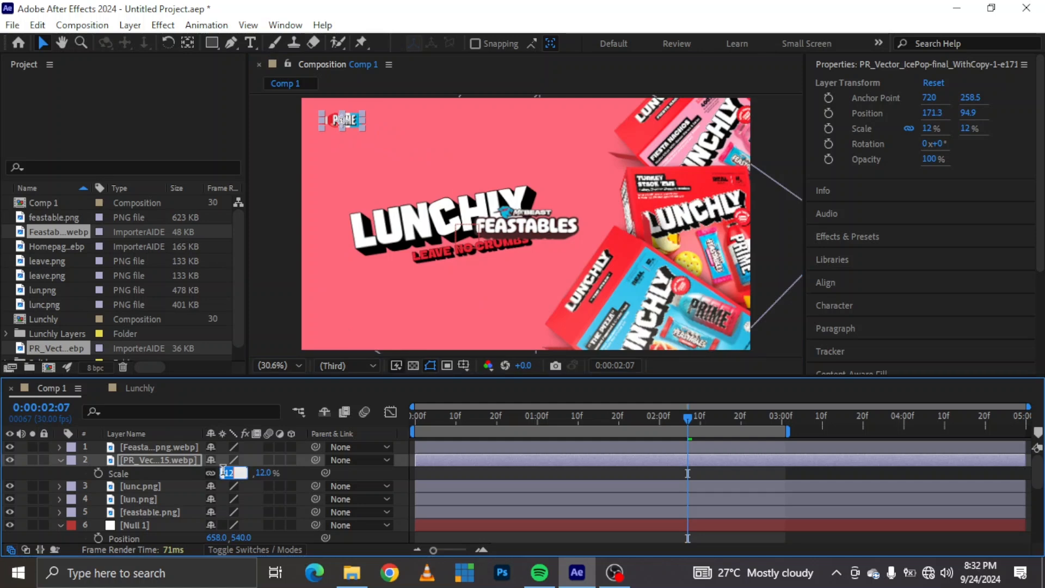
text(10)
key(Return)
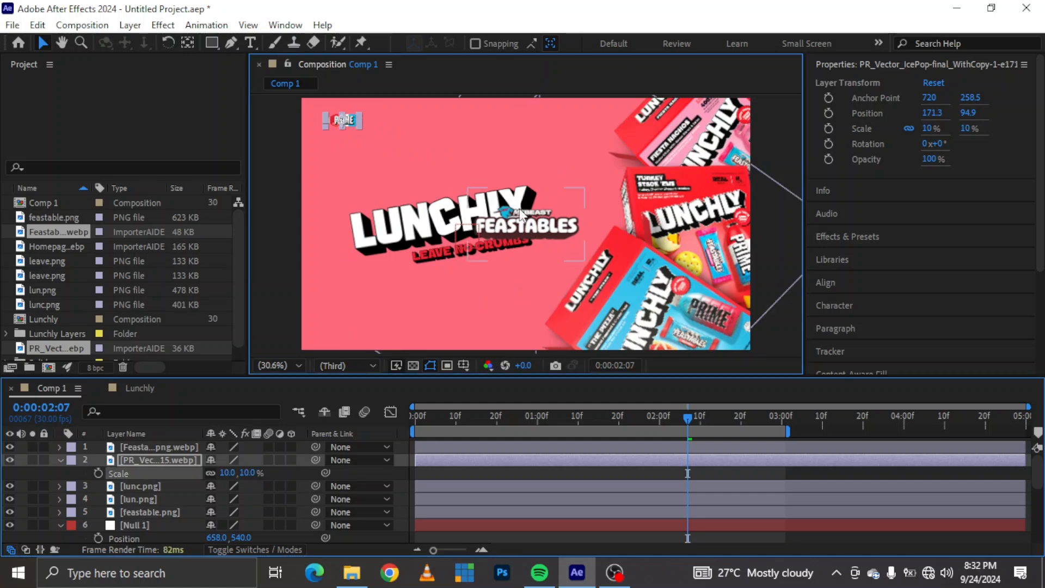
Move the Feastables logo beside the Prime bottle and scale it to 44%
drag(531, 227, 403, 131)
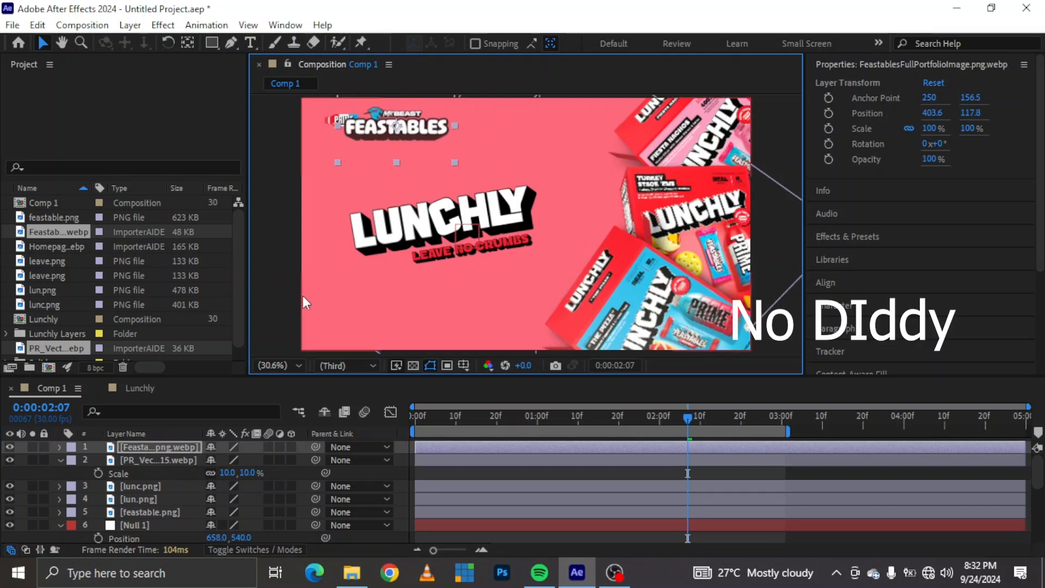
key(s)
drag(229, 460, 203, 467)
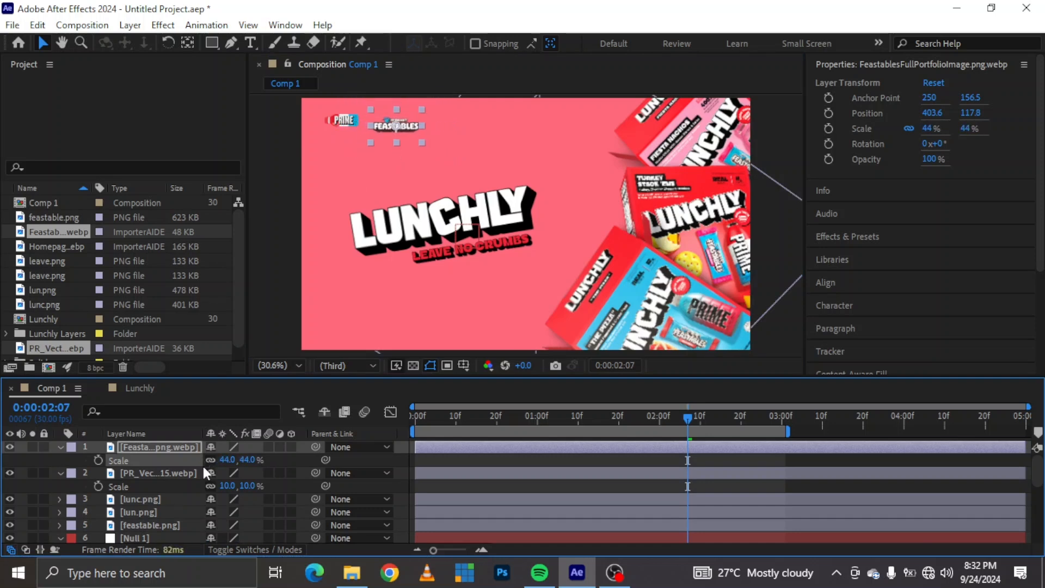
Align the Feastables logo level with the Prime bottle, at about position 399, 94
key(period)
key(period)
key(period)
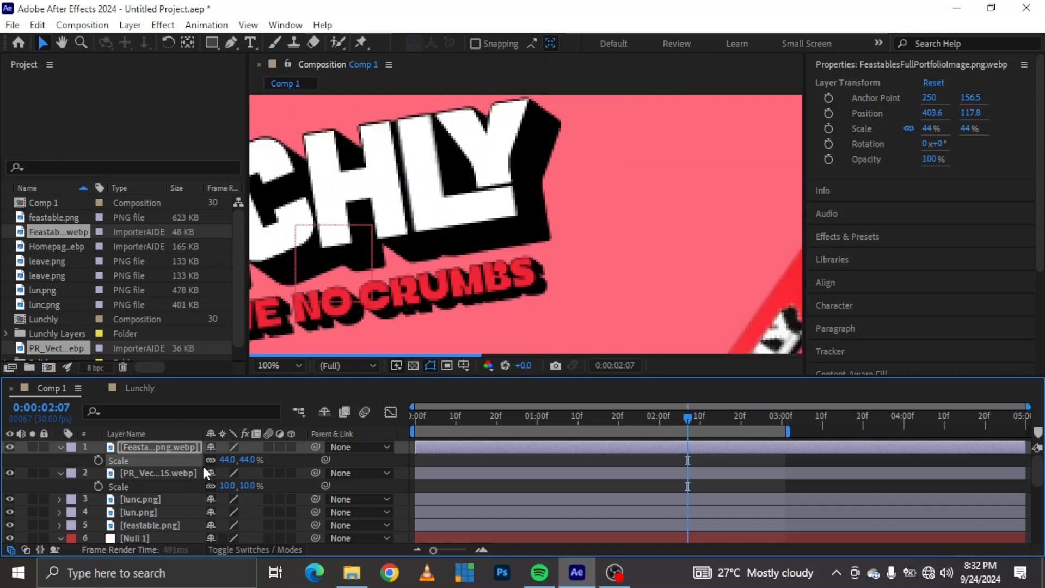
key(h)
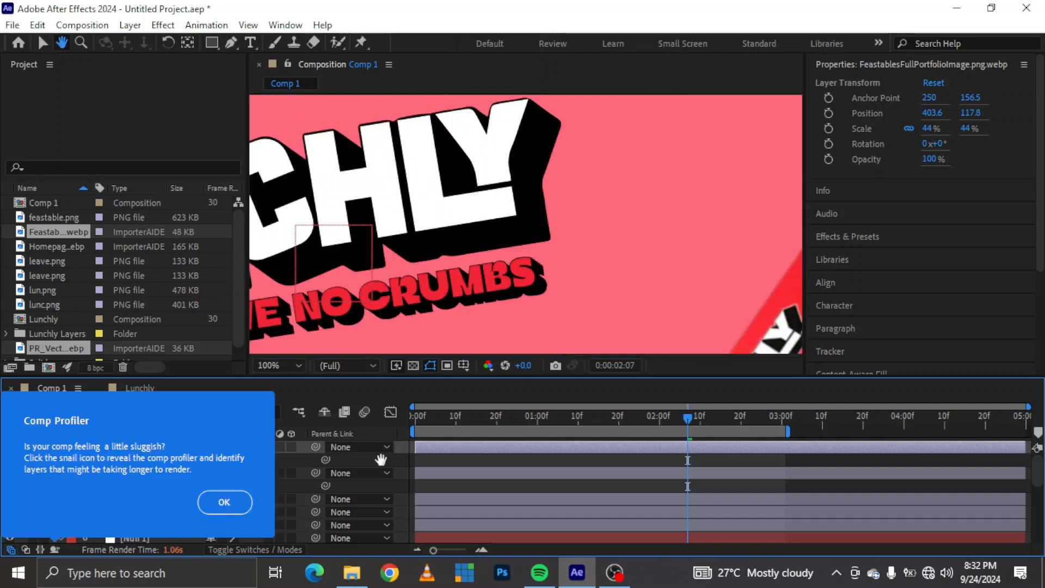
drag(449, 158, 673, 375)
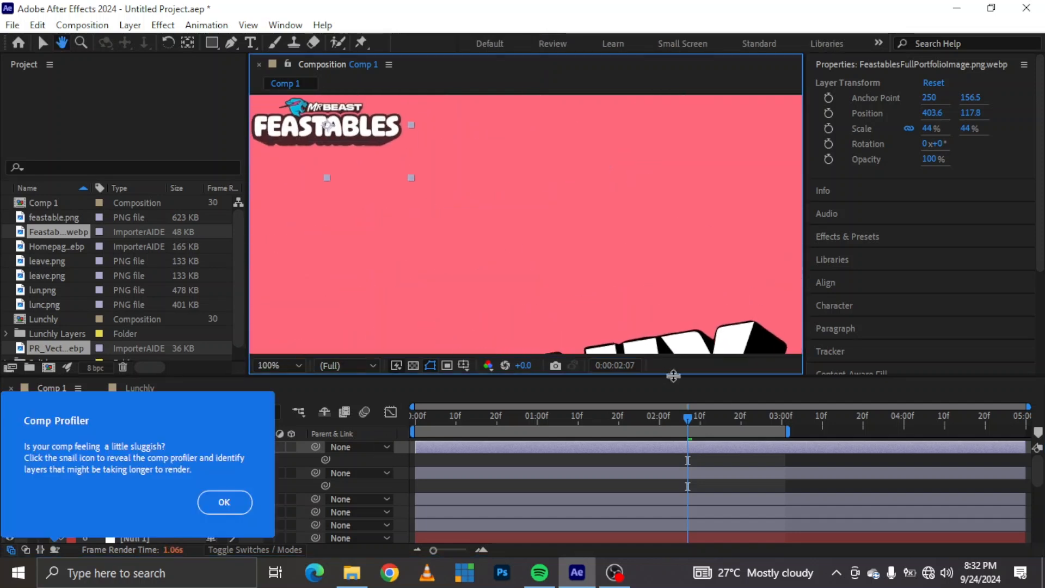
drag(396, 215, 549, 303)
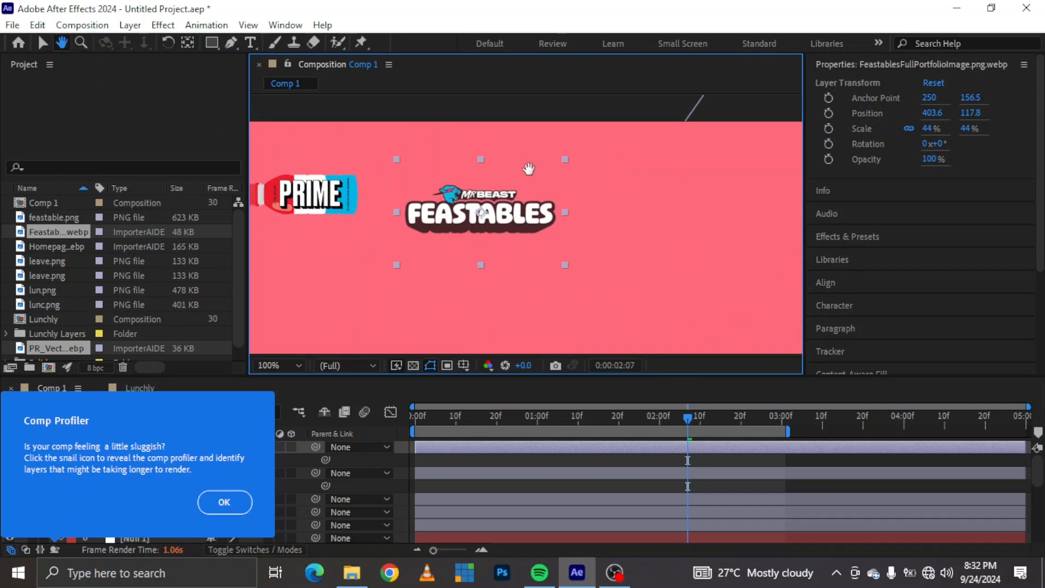
drag(620, 161, 651, 158)
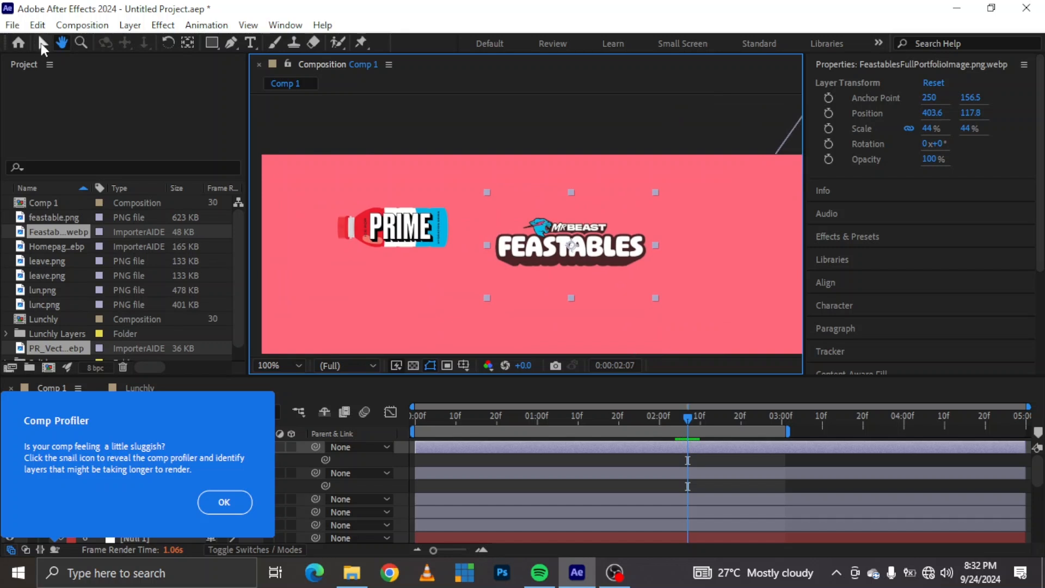
click(41, 43)
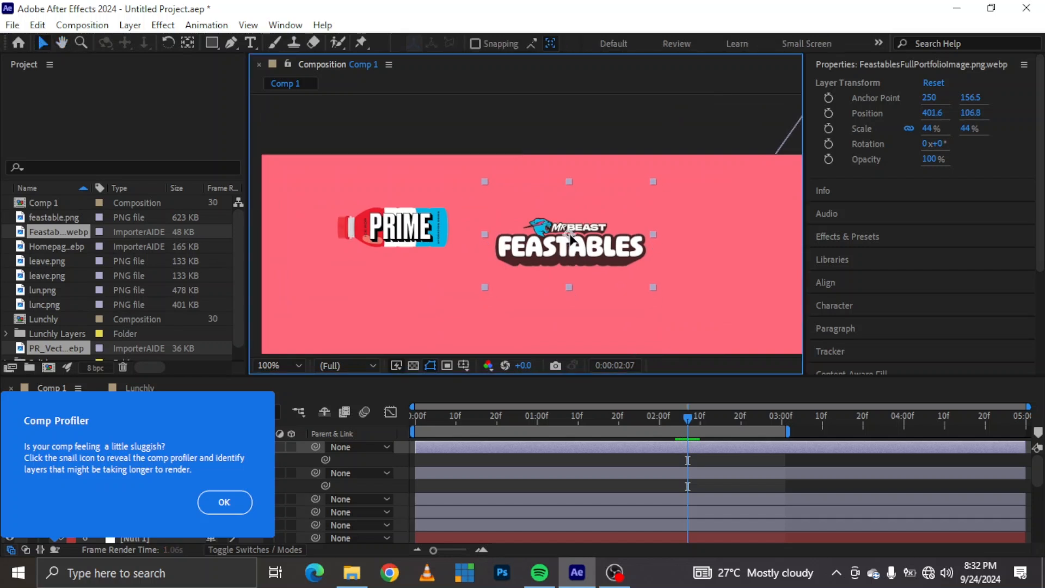
drag(573, 251, 569, 235)
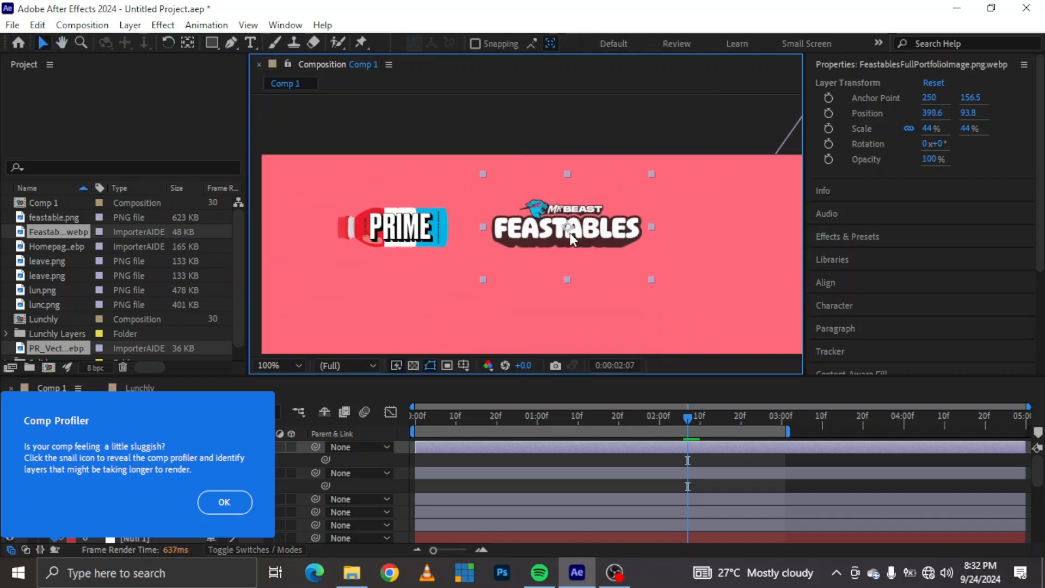
Draw a vertical divider rectangle about 7 by 106 px between the two logos, with white FFFFFF fill and 0 px stroke
click(211, 42)
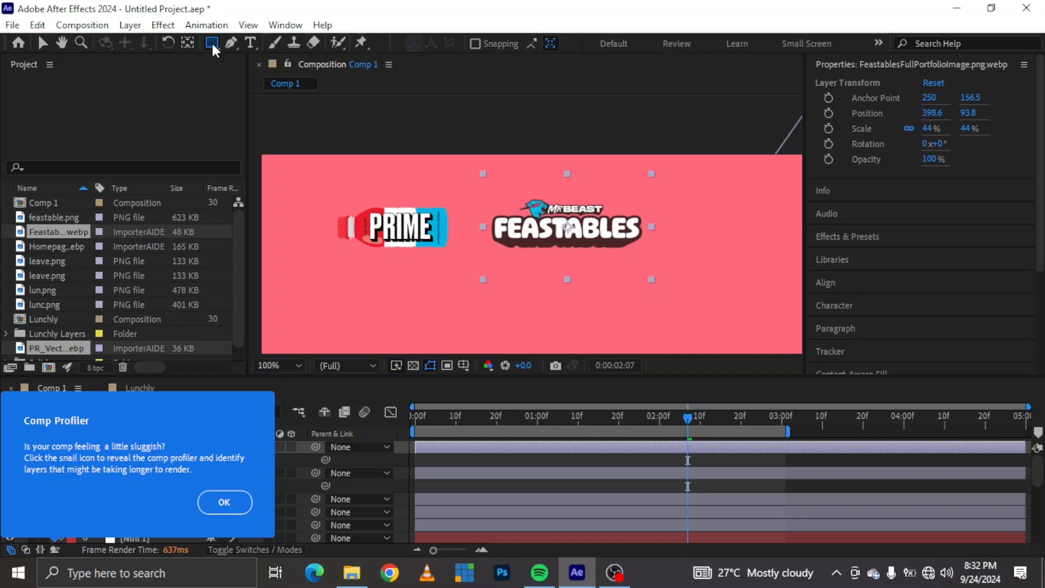
click(302, 84)
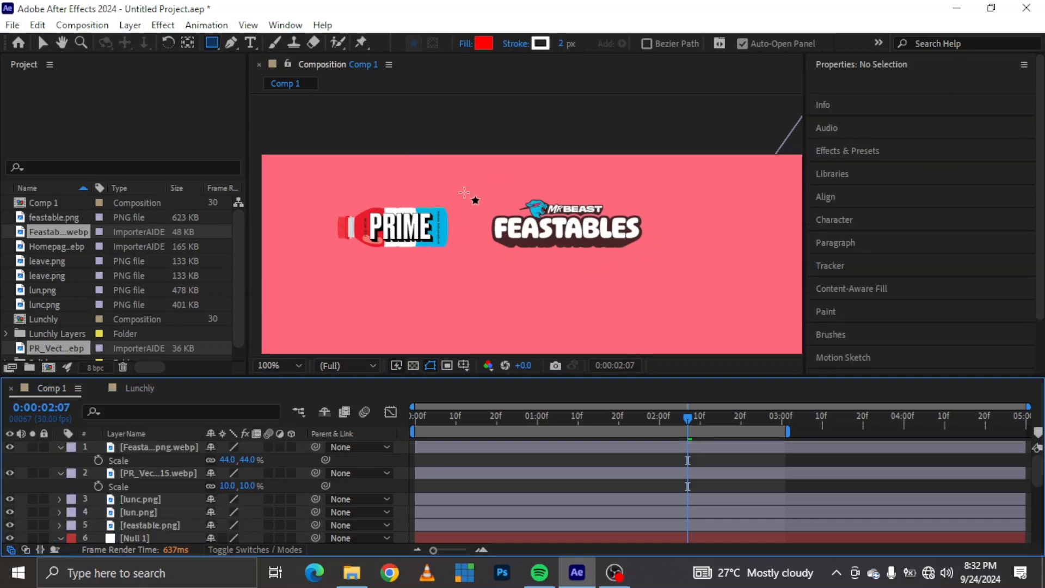
mouse_move(465, 187)
mouse_down()
mouse_move(484, 246)
mouse_move(469, 268)
mouse_up()
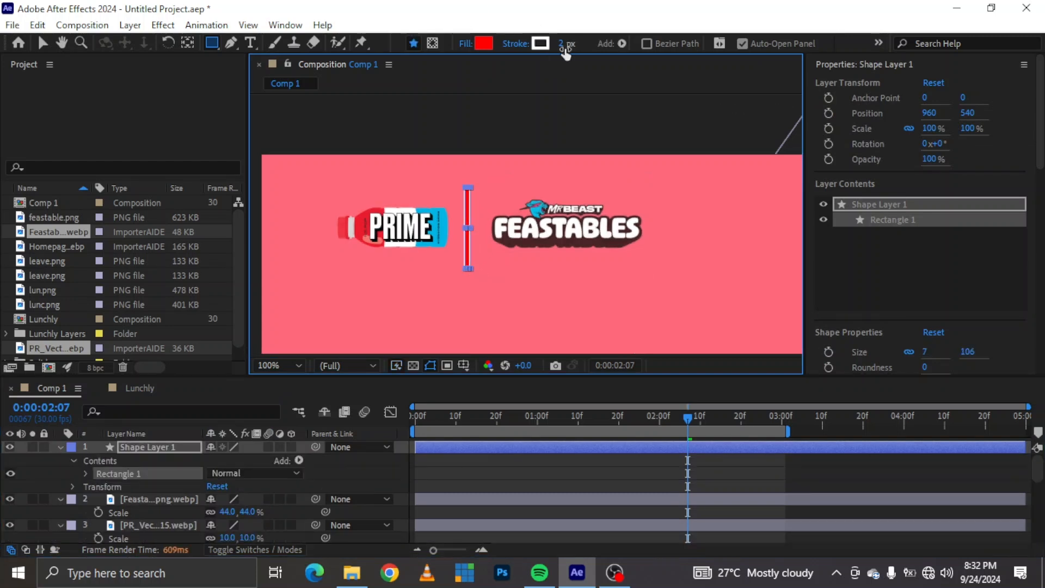
click(482, 43)
text(FFFFFF)
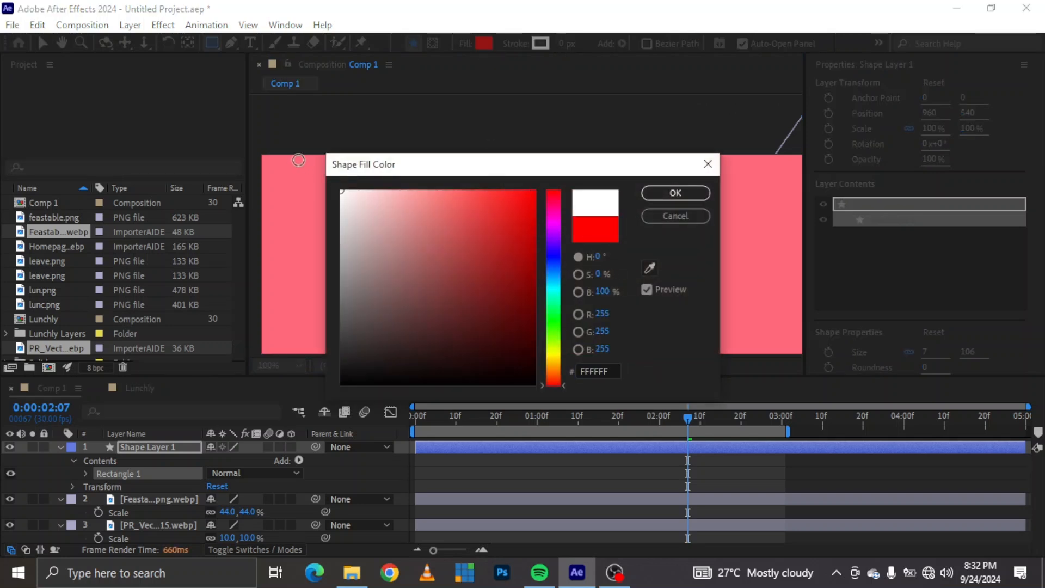
click(675, 193)
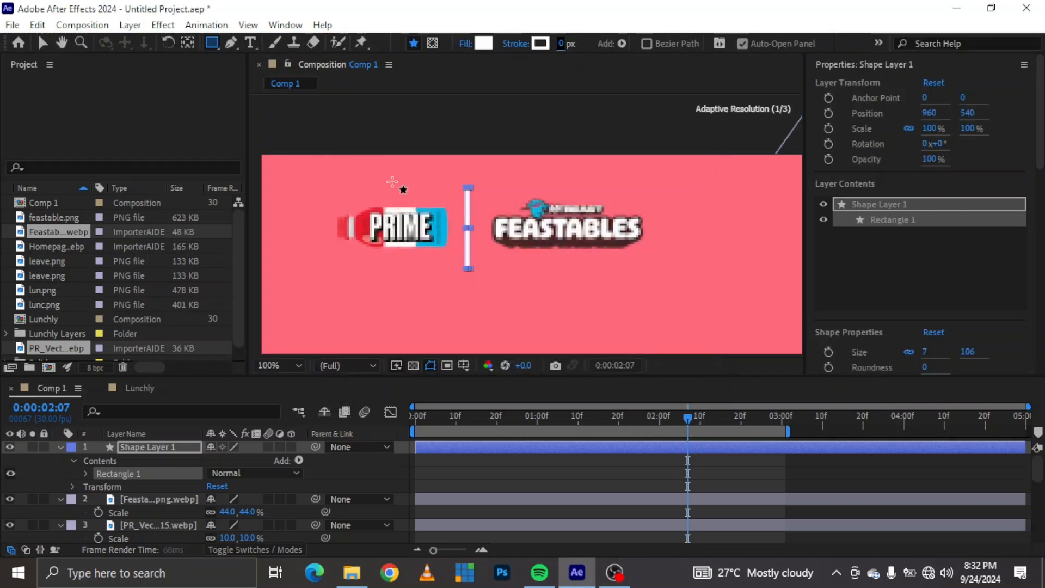
click(42, 43)
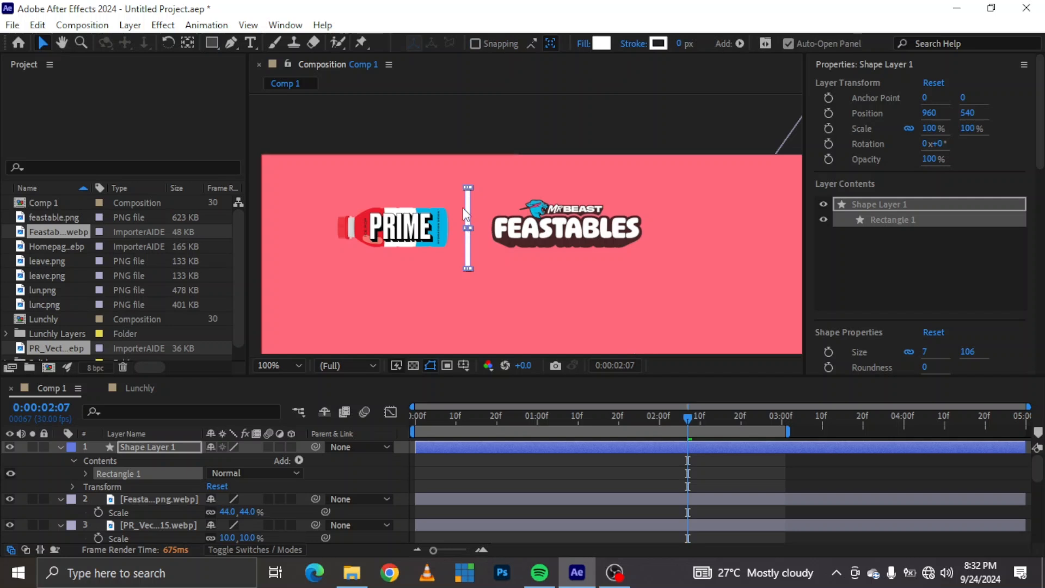
Nudge the Feastables logo closer to the divider, to about position 387, 93
click(546, 230)
key(Left)
key(Left)
key(Left)
key(Left)
key(Left)
key(Left)
key(Left)
key(Left)
key(Left)
key(Left)
key(Left)
key(Left)
key(Left)
key(Up)
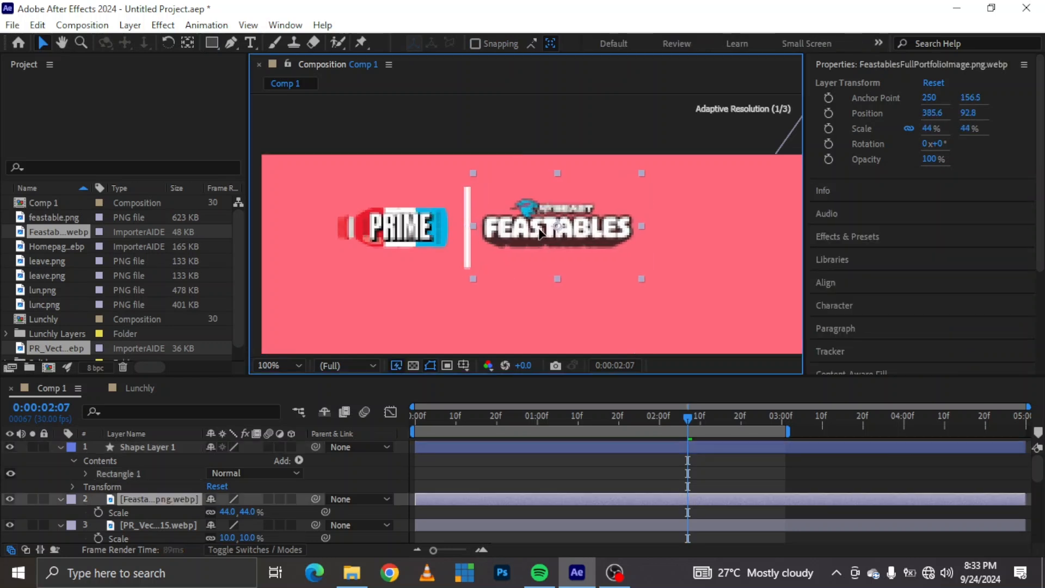
key(Right)
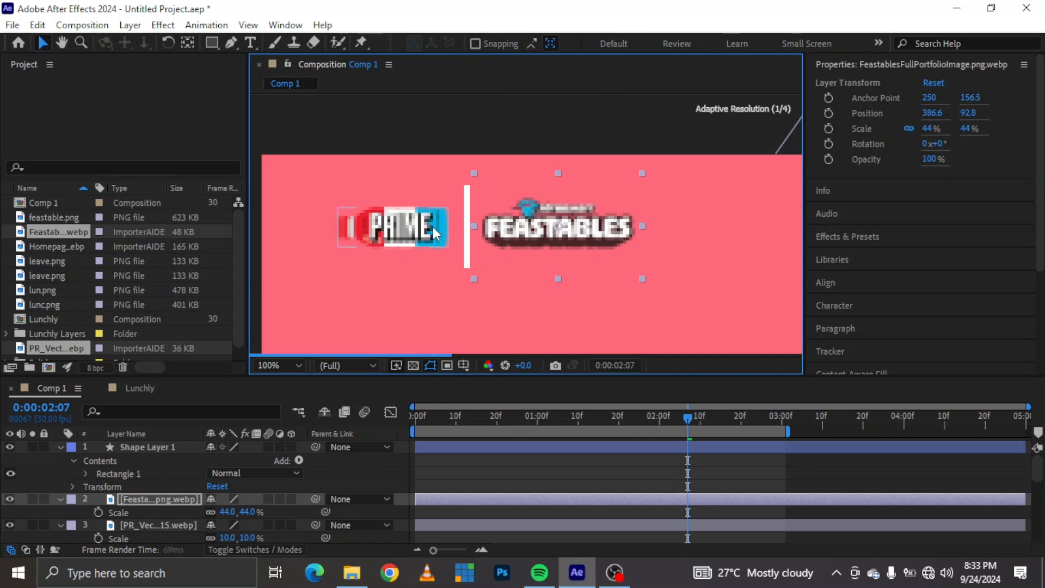
Nudge the Prime bottle closer to the divider, to about position 177, 95
click(424, 232)
key(Right)
key(Right)
key(Right)
key(Right)
key(Right)
key(Right)
scroll(423, 232, down, 3)
click(280, 366)
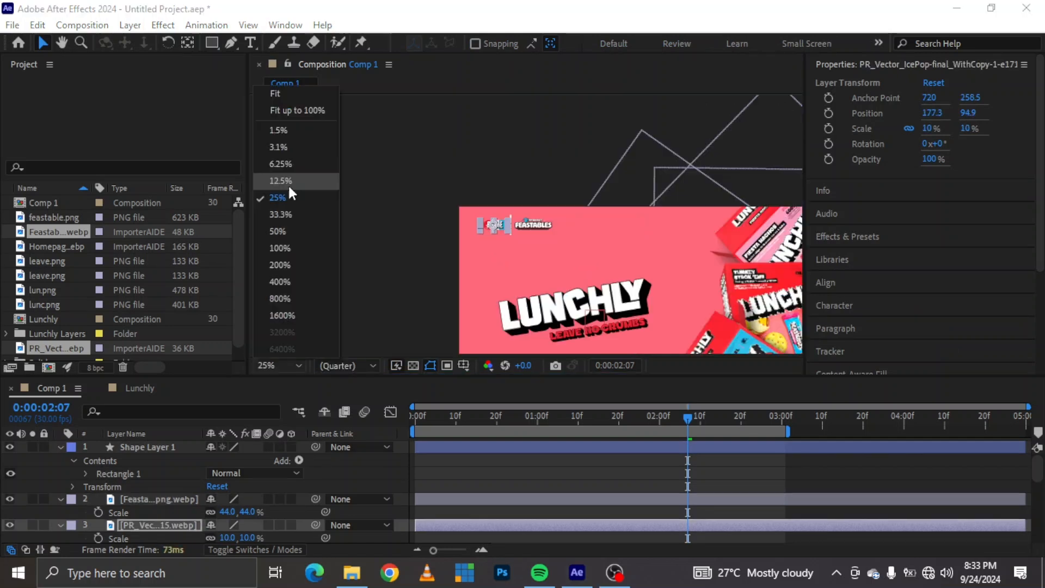
click(281, 98)
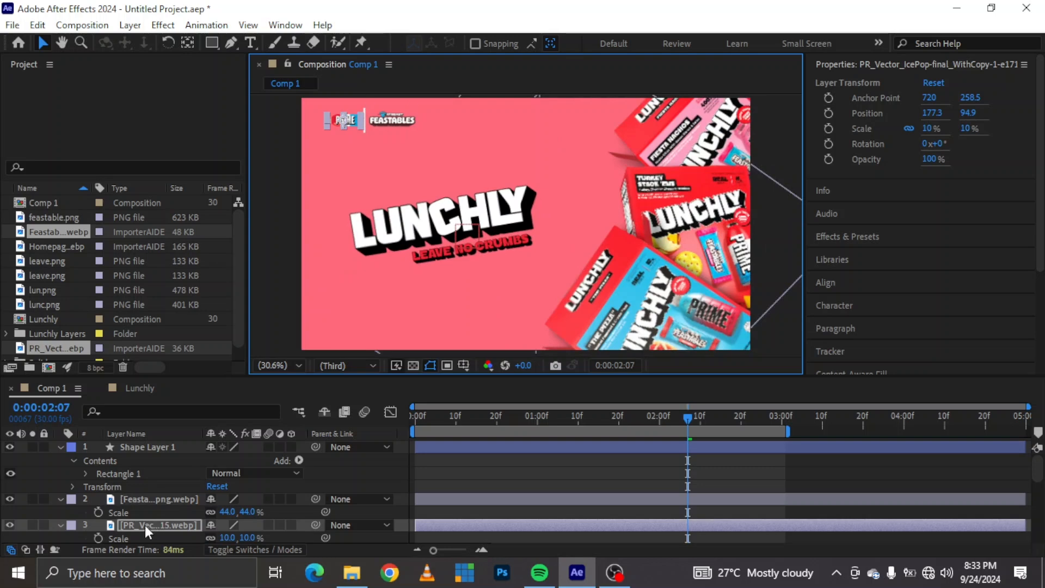
Scale Null 1 to 128% to enlarge the Lunchly logo, preview the animation, and shift the null slightly right and down
scroll(144, 525, down, 4)
click(142, 476)
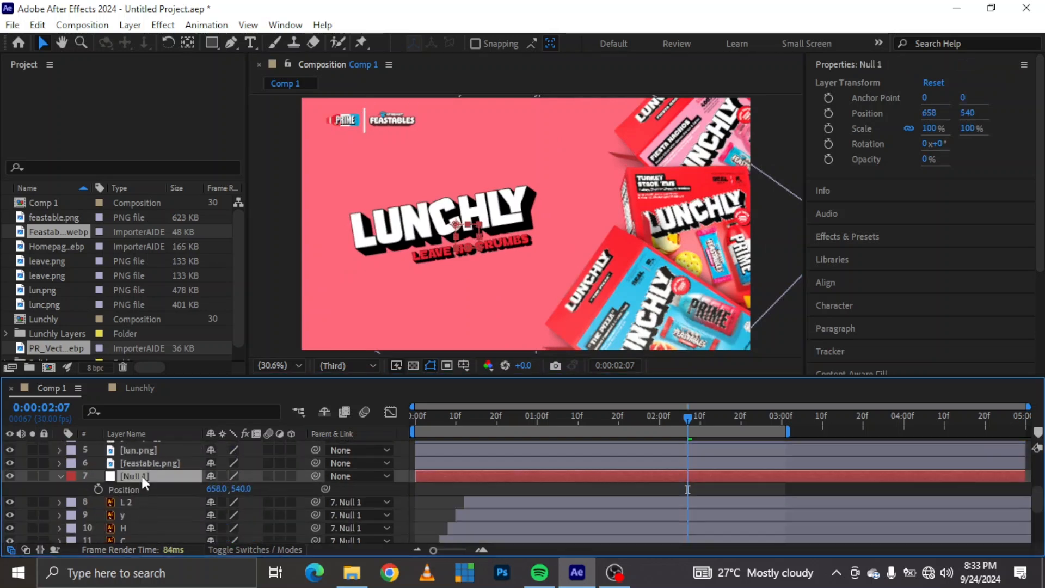
key(s)
drag(253, 488, 276, 481)
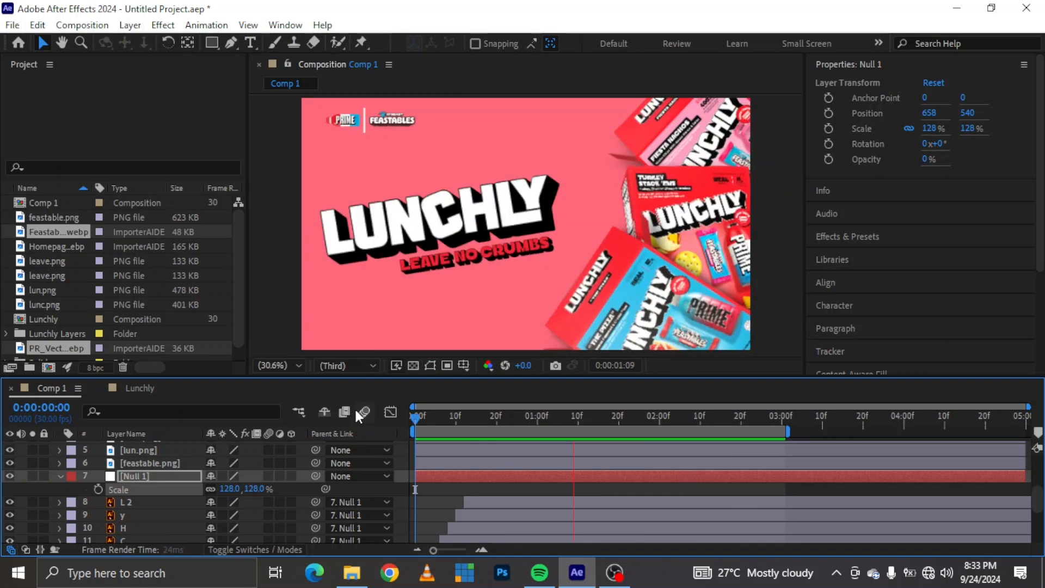
key(space)
key(p)
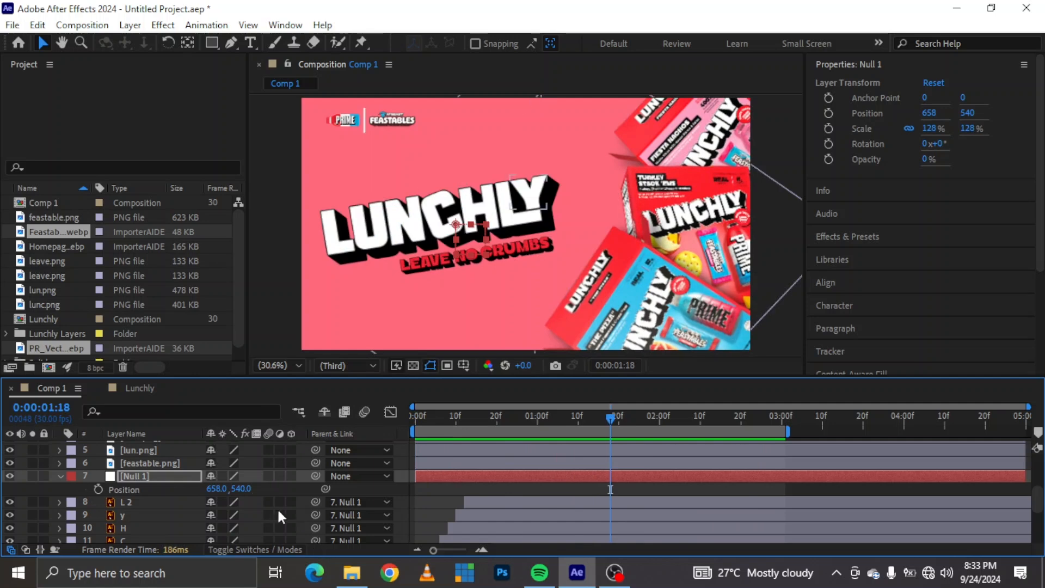
mouse_move(241, 489)
mouse_down()
mouse_move(253, 488)
mouse_move(223, 488)
mouse_move(232, 488)
mouse_up()
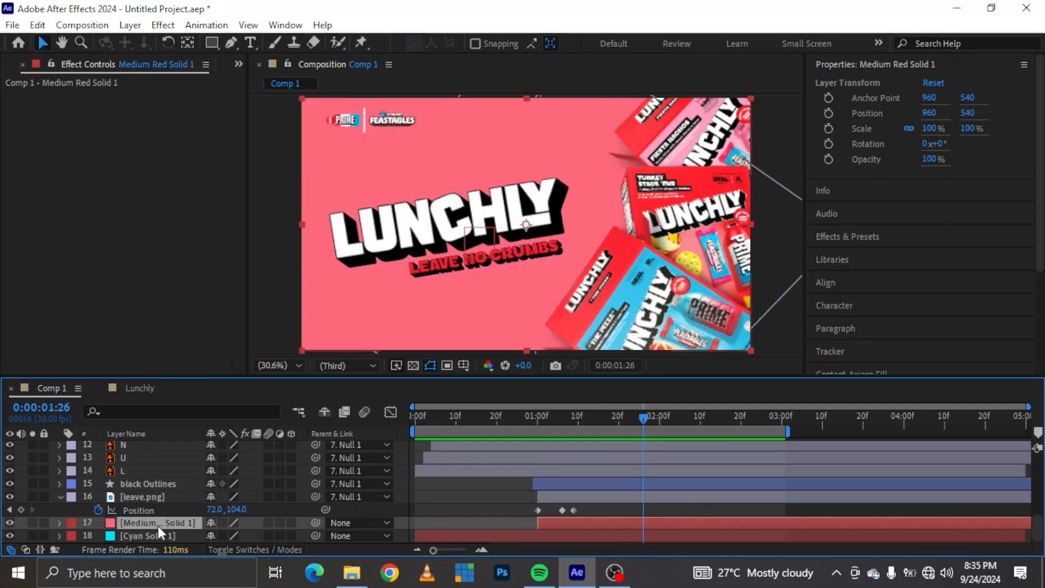
Recolour the medium red background solid with the light pink sampled from the Fiesta Nachos box
key(ctrl+shift+y)
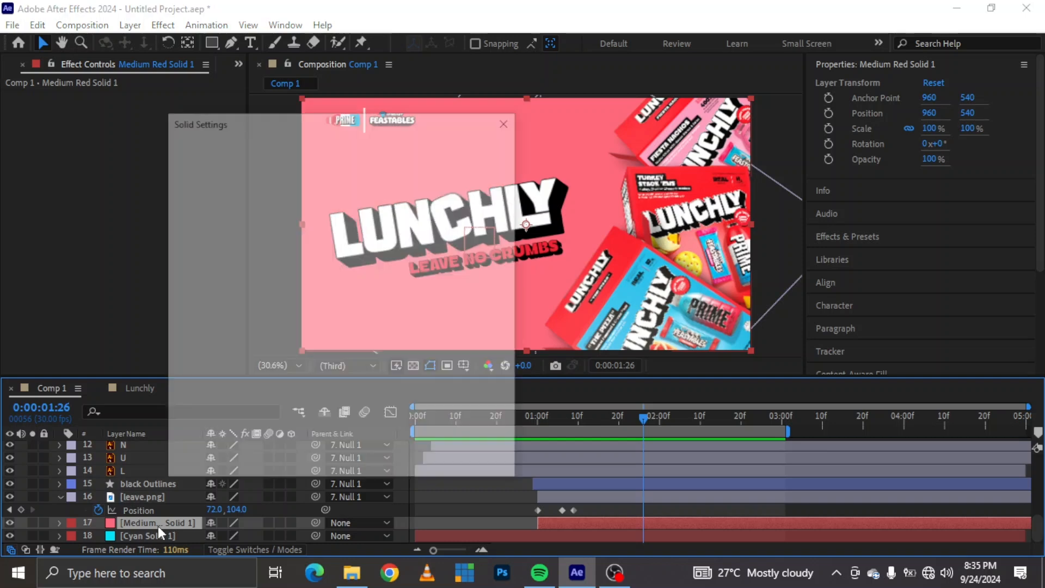
click(365, 384)
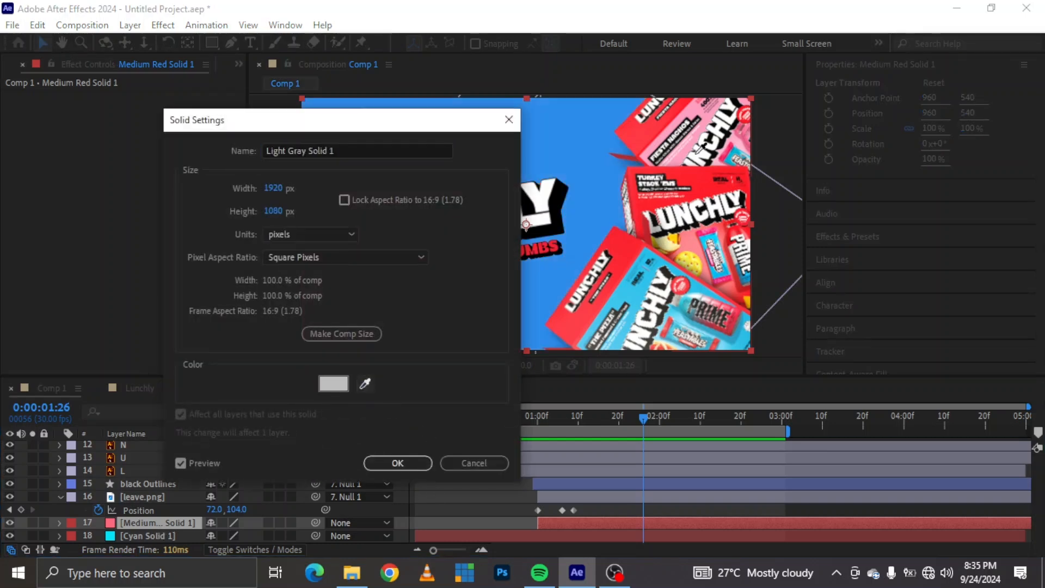
click(708, 113)
click(390, 458)
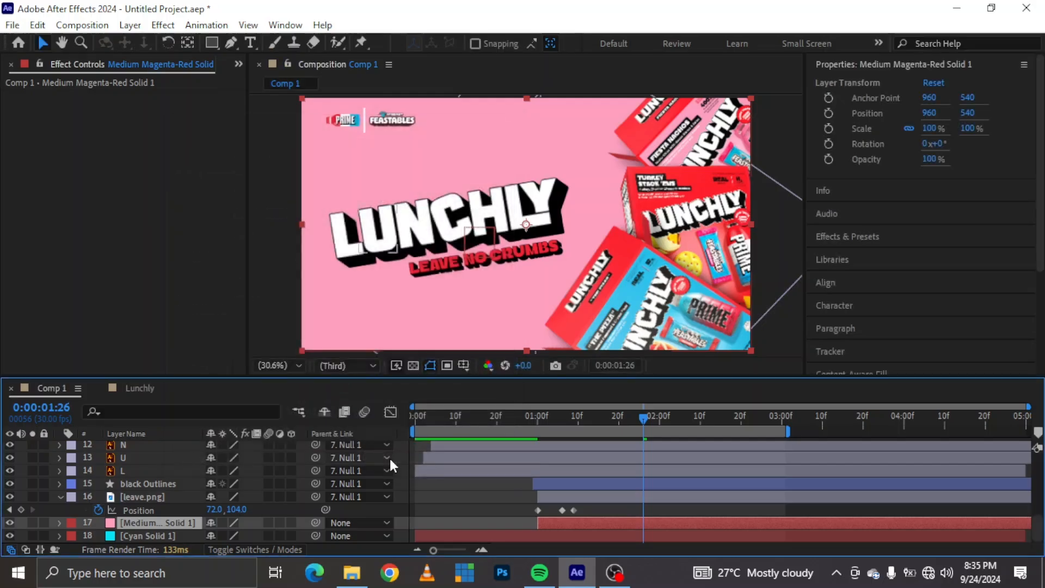